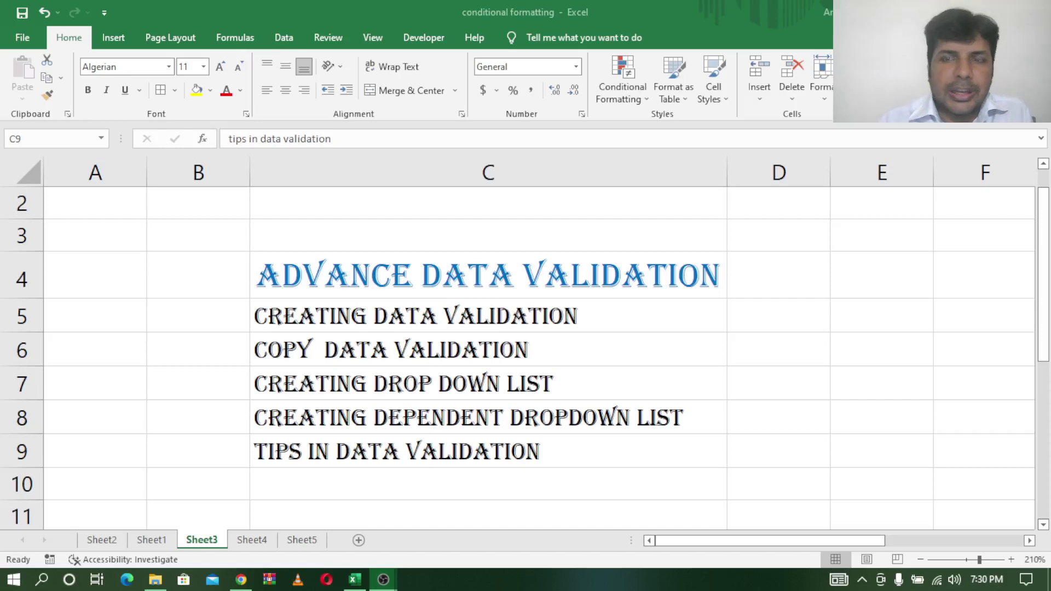
Browse the Advance Data Validation topics: creating, copying, drop-down lists, dependent lists and tips.
left_click(383, 269)
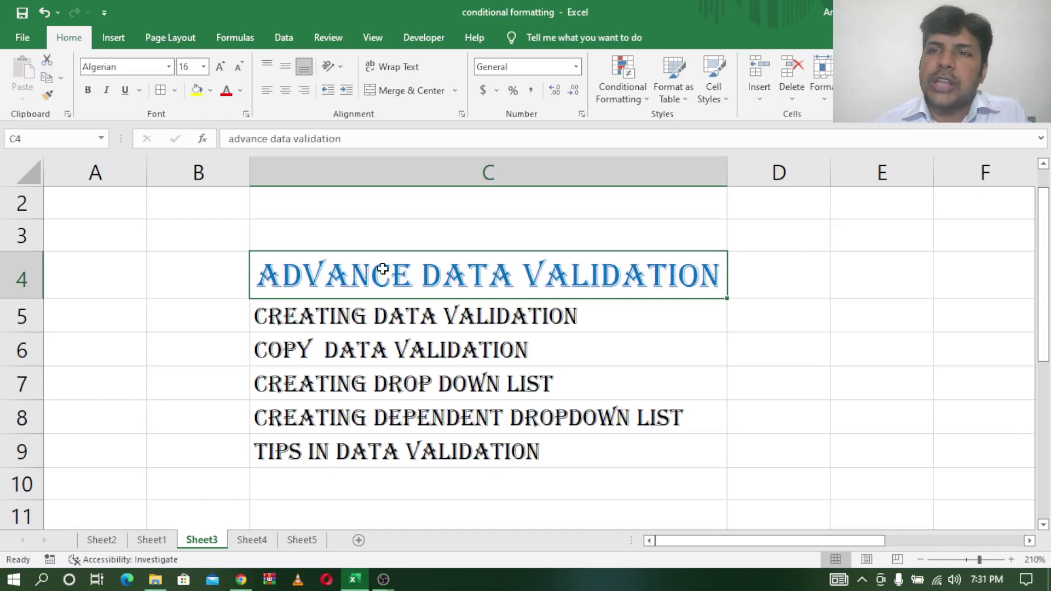
left_click(375, 318)
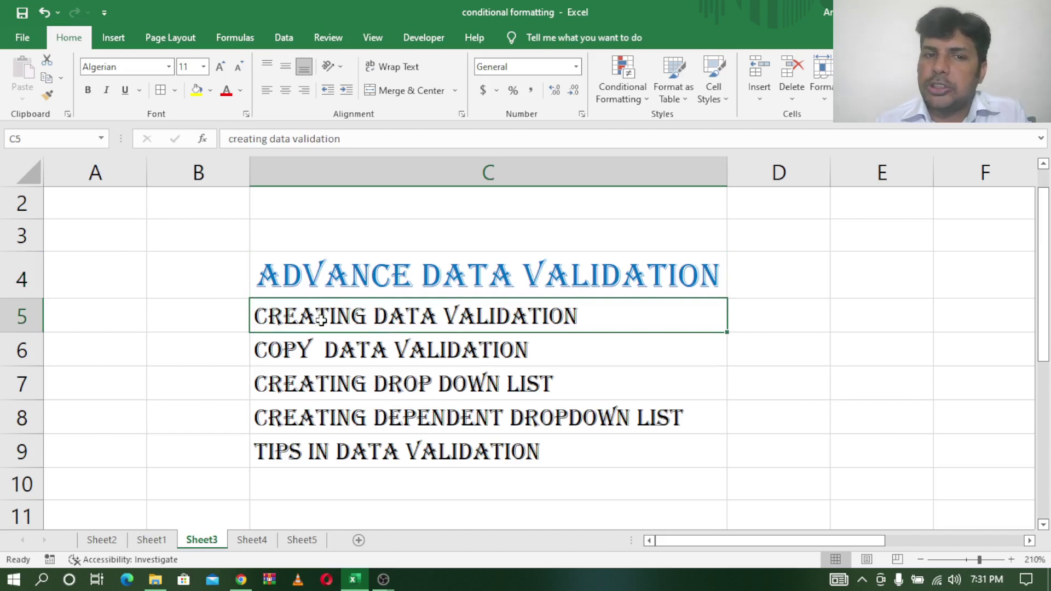
left_click(323, 343)
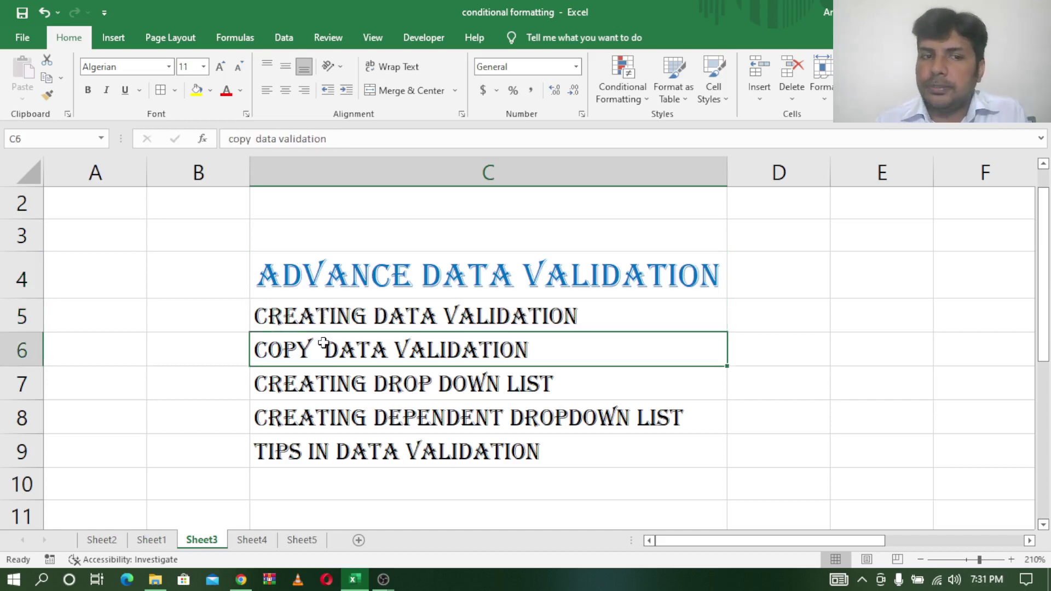
left_click(335, 386)
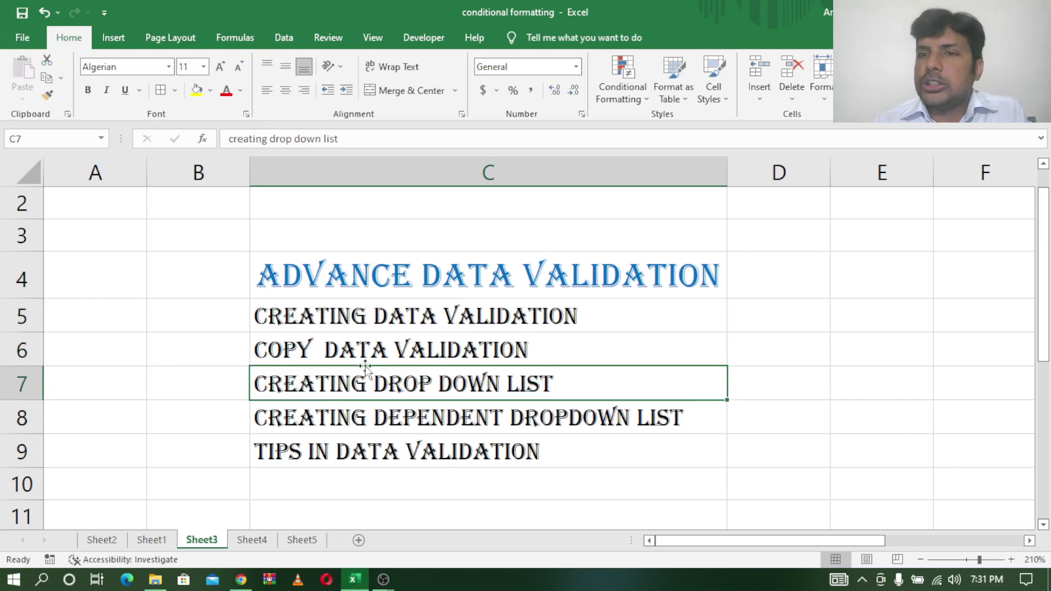
left_click(379, 423)
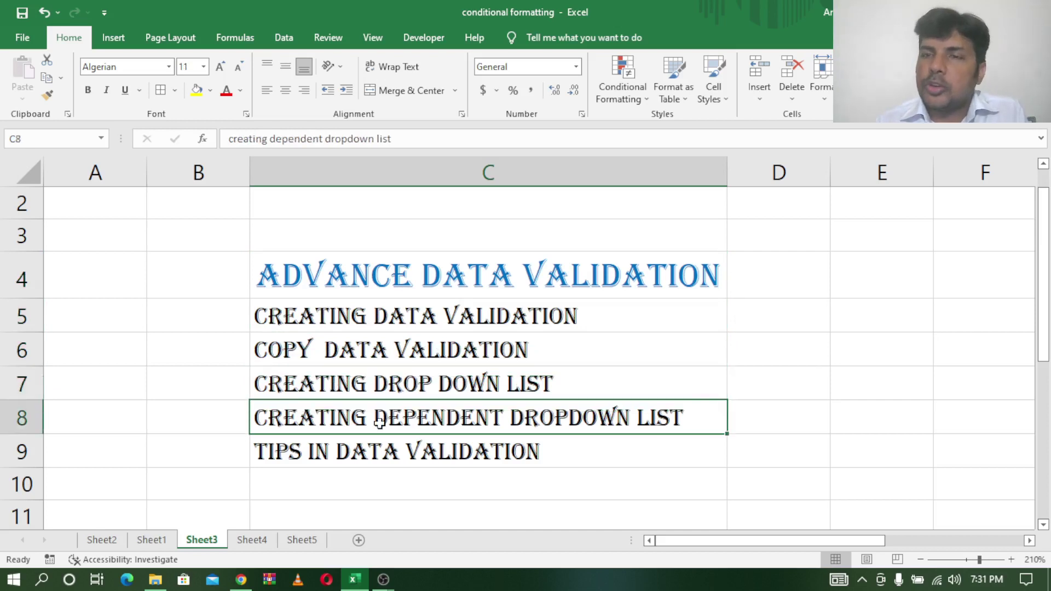
left_click(382, 456)
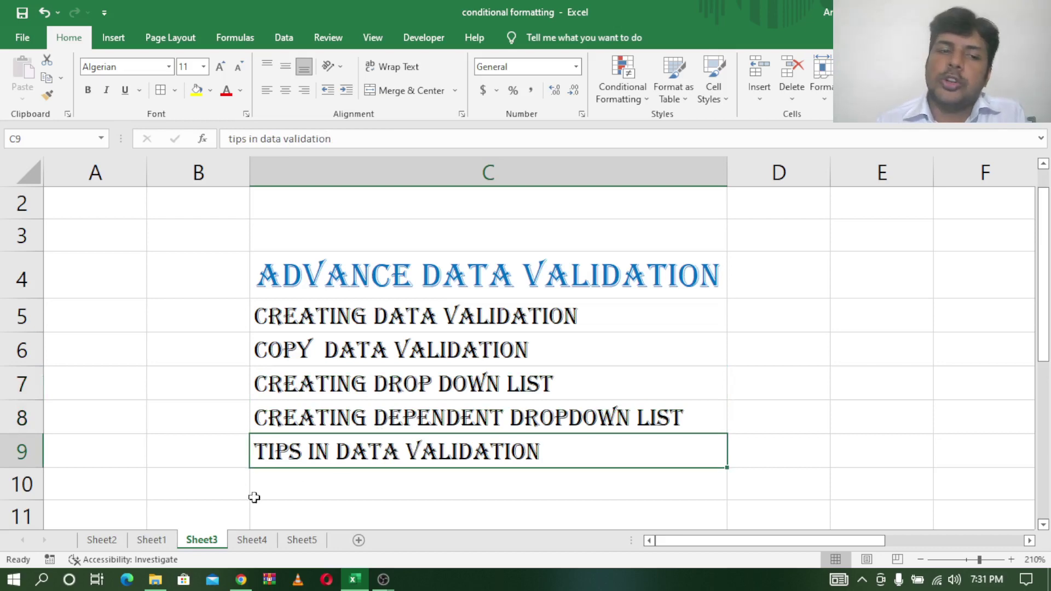
left_click(241, 581)
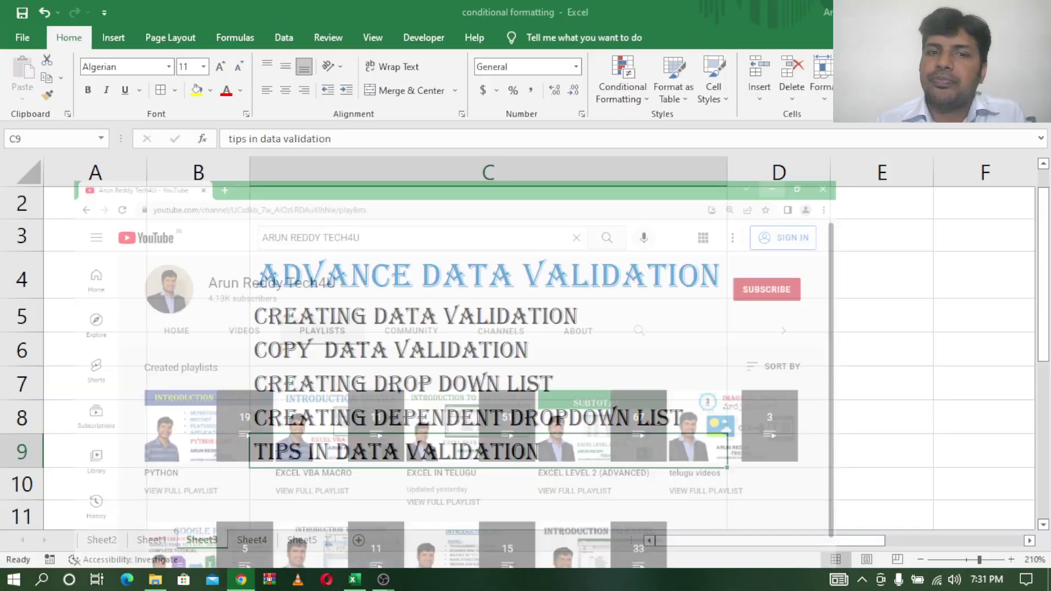
Switch to Sheet1's Student Admission List and select the mobile number cells D6:D11.
left_click(151, 539)
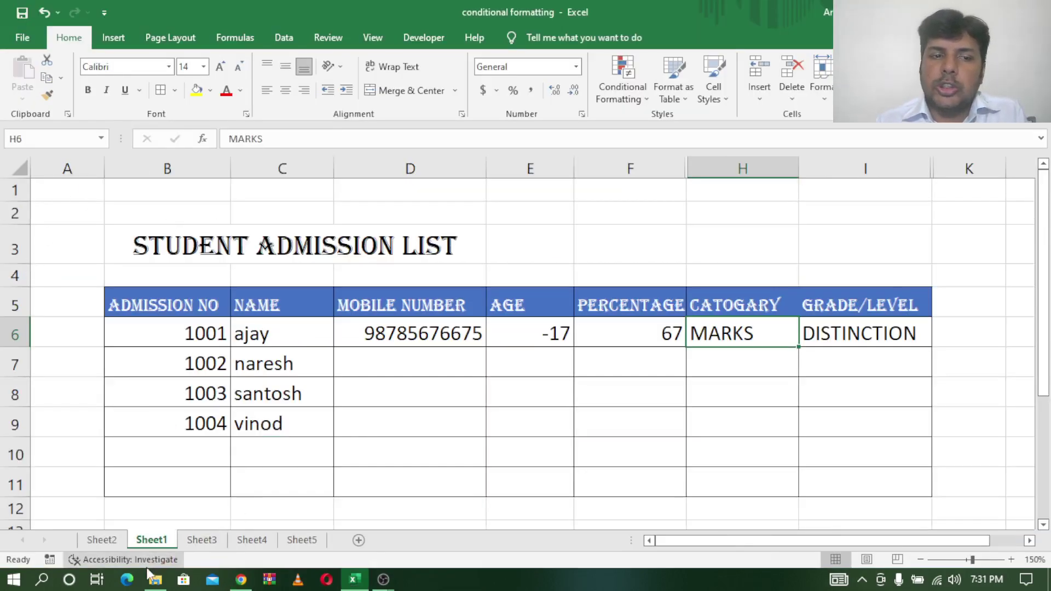
mouse_move(143, 291)
left_mouse_down()
mouse_move(912, 388)
mouse_move(884, 484)
left_mouse_up()
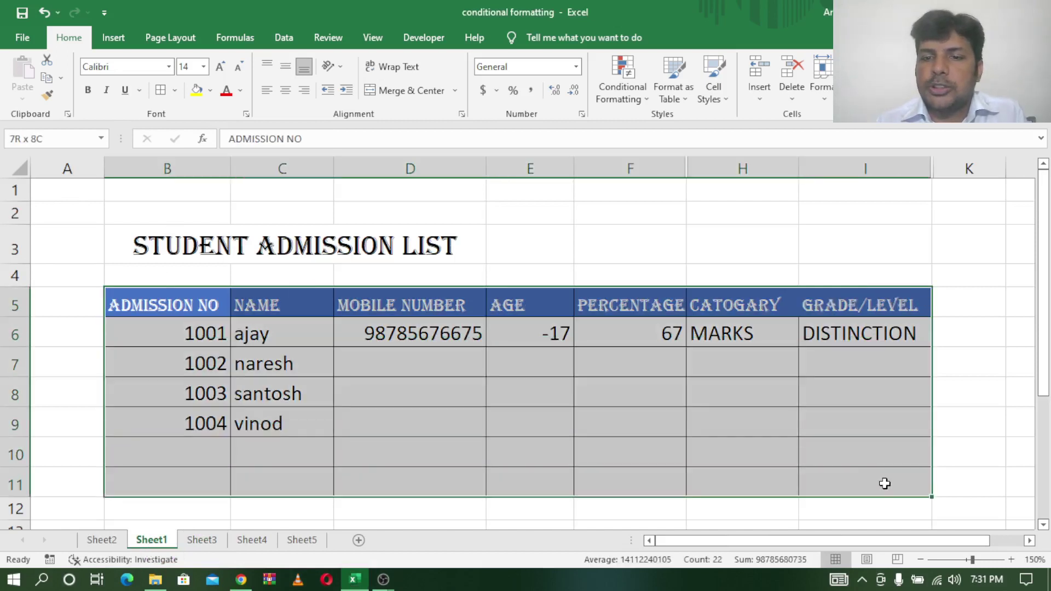
left_click(511, 392)
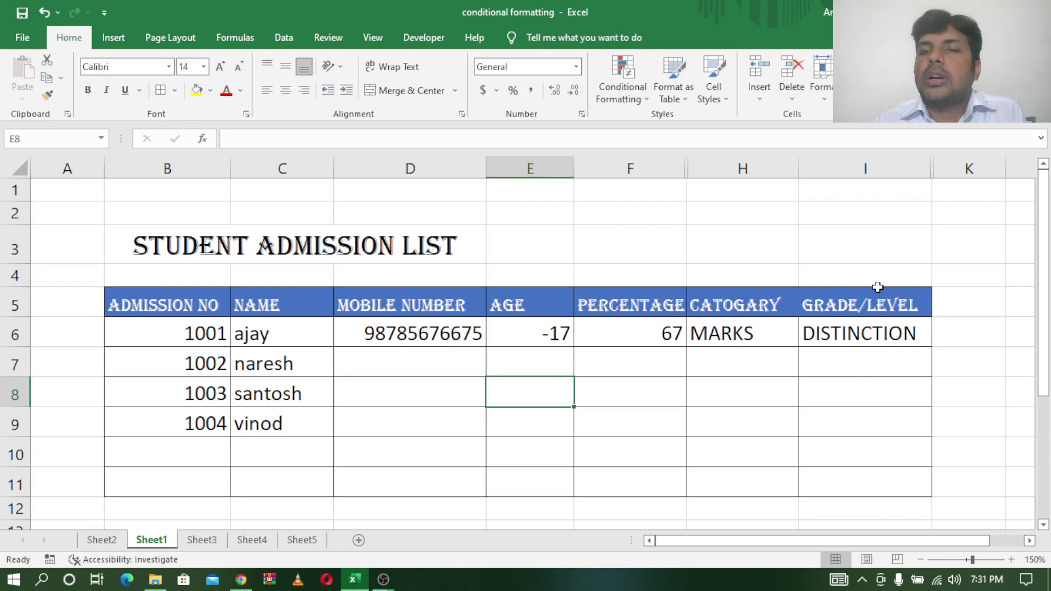
left_click(427, 364)
left_click_drag(460, 332, 444, 487)
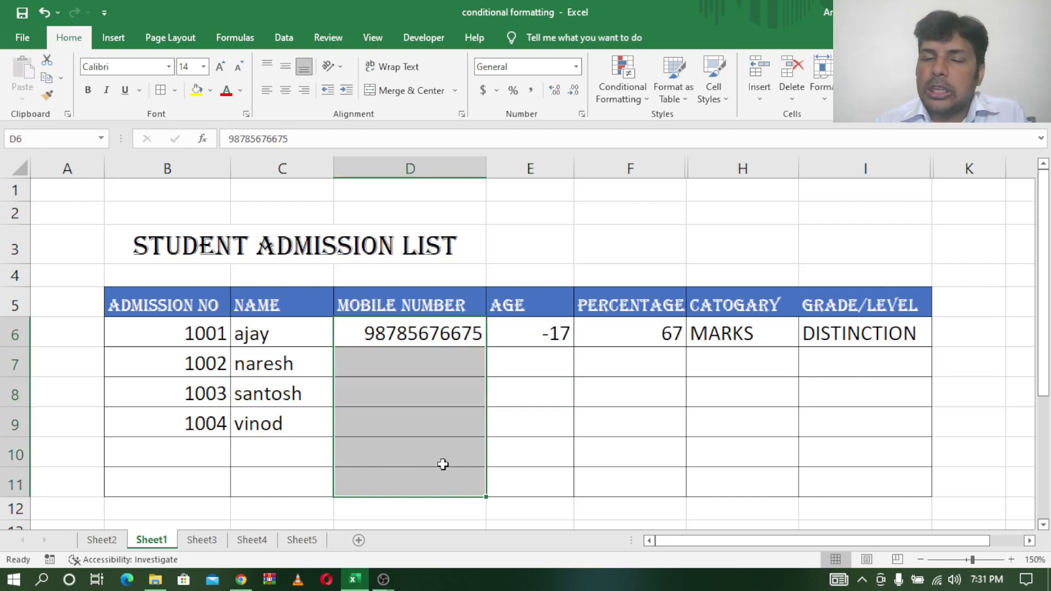
left_click(434, 364)
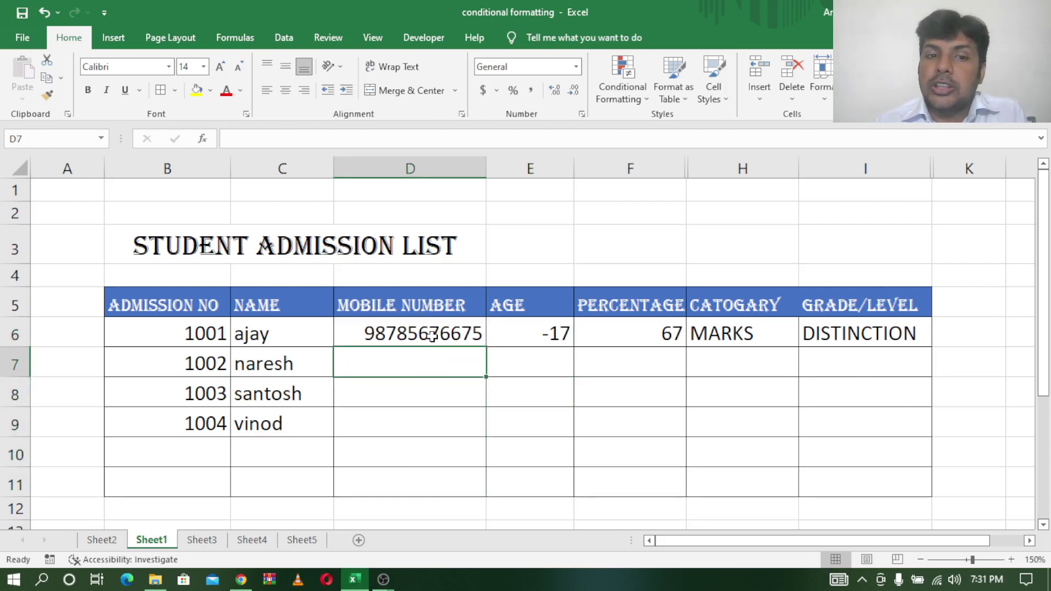
left_click_drag(434, 326, 432, 486)
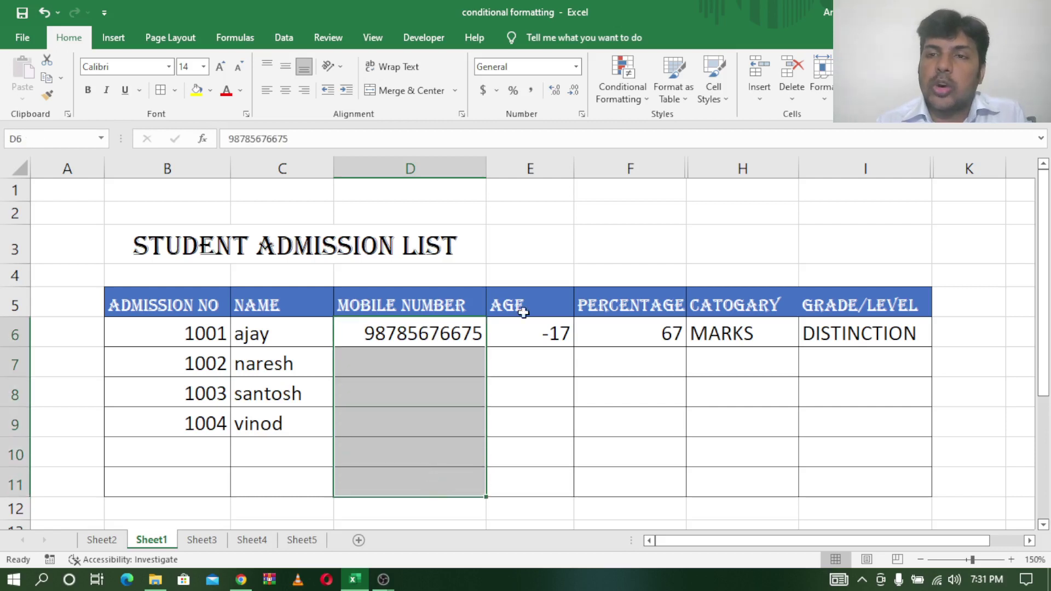
Add a Data Validation rule to D6:D11 allowing only text length equal to 10.
left_click(281, 39)
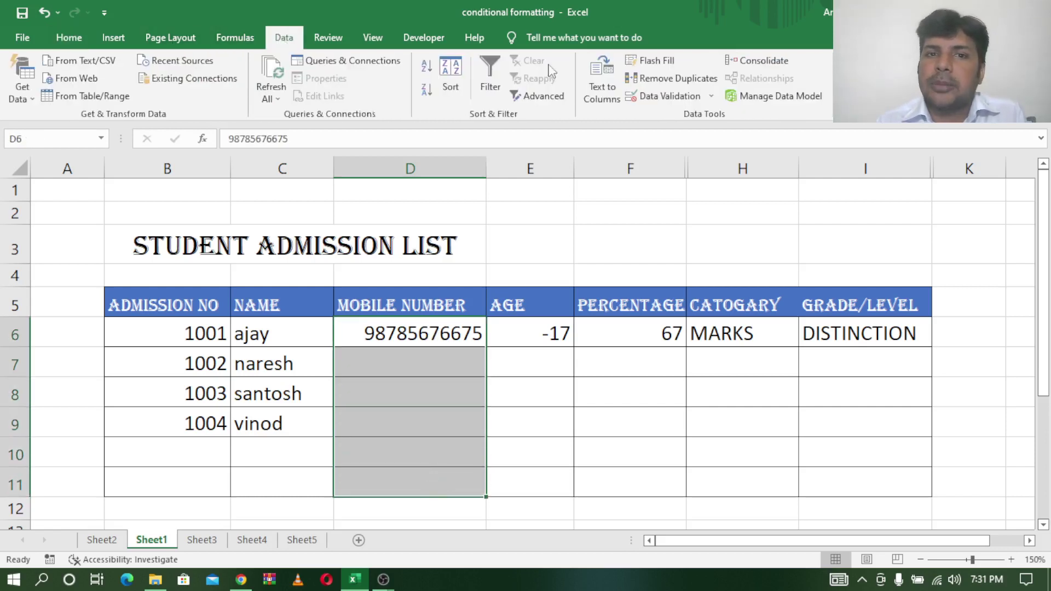
left_click(679, 99)
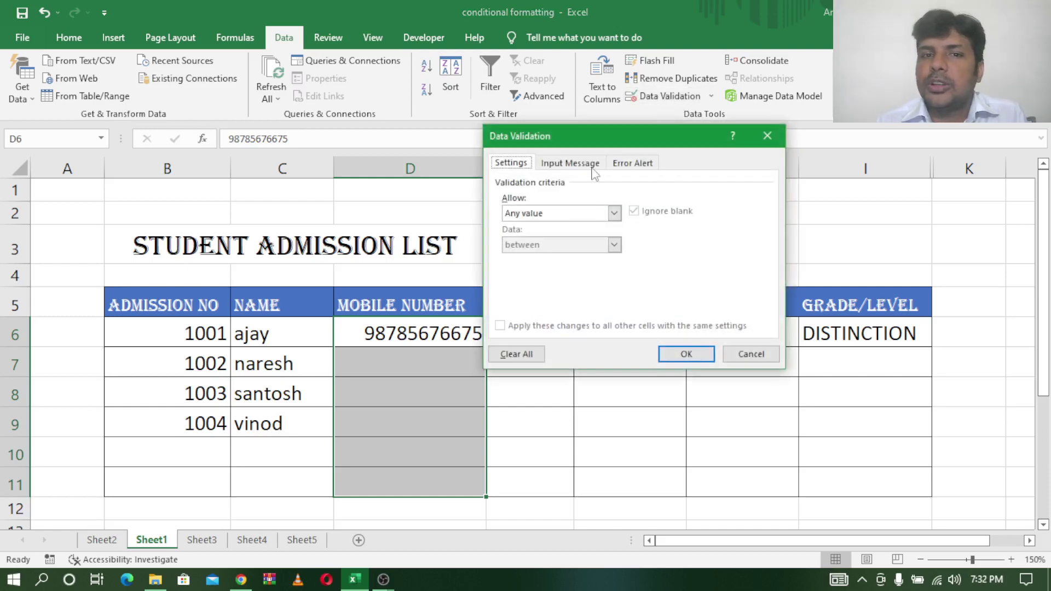
left_click_drag(590, 135, 668, 130)
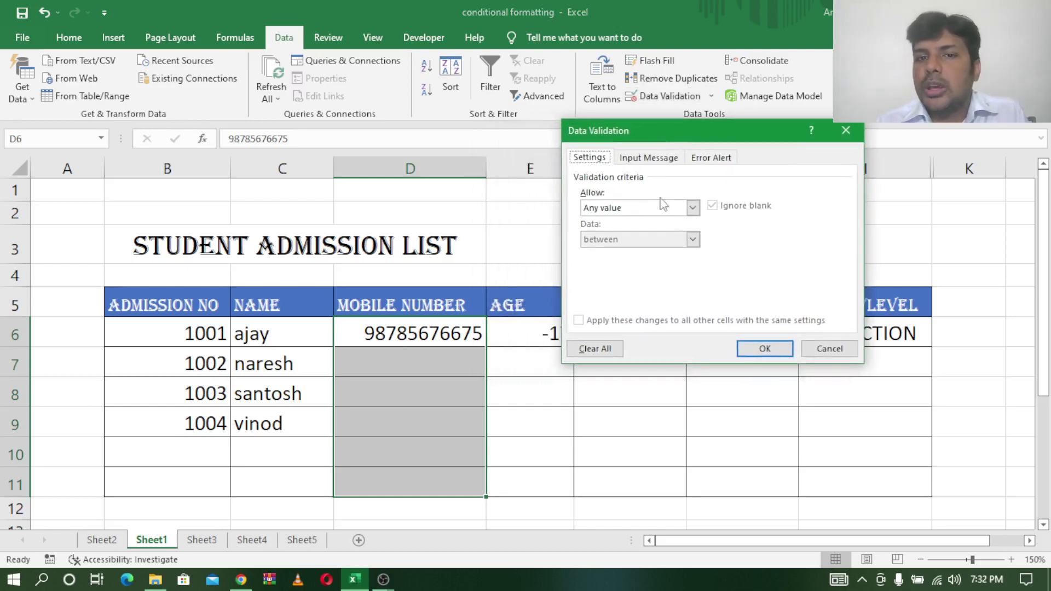
left_click(692, 209)
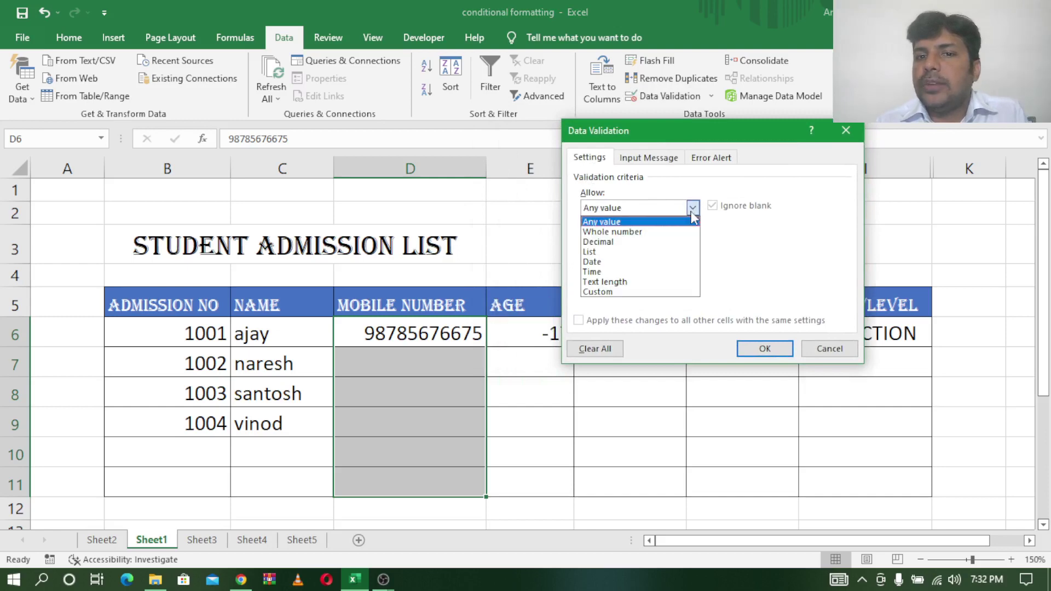
left_click(630, 282)
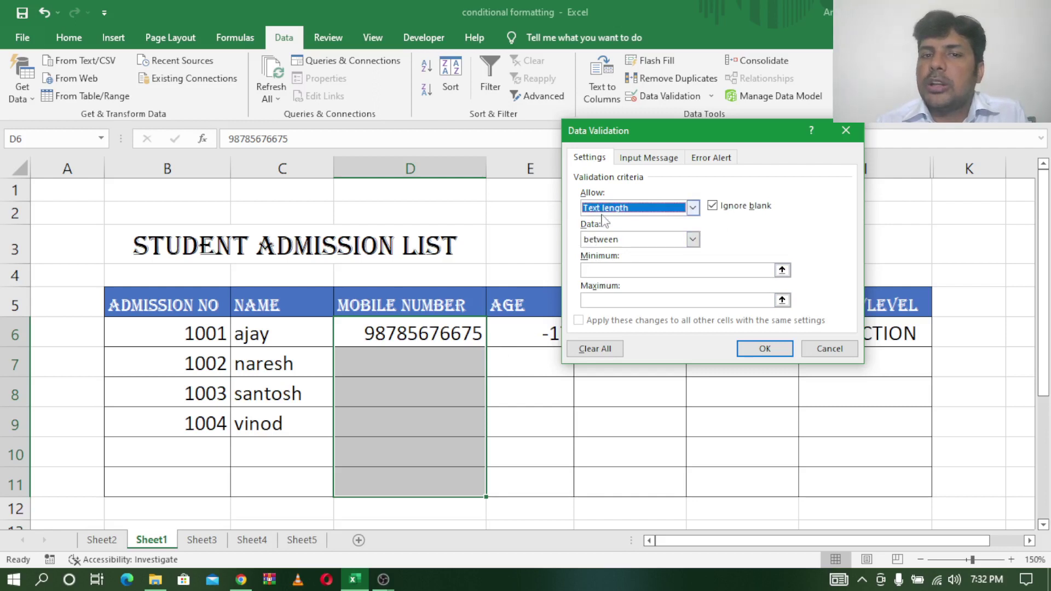
left_click(692, 240)
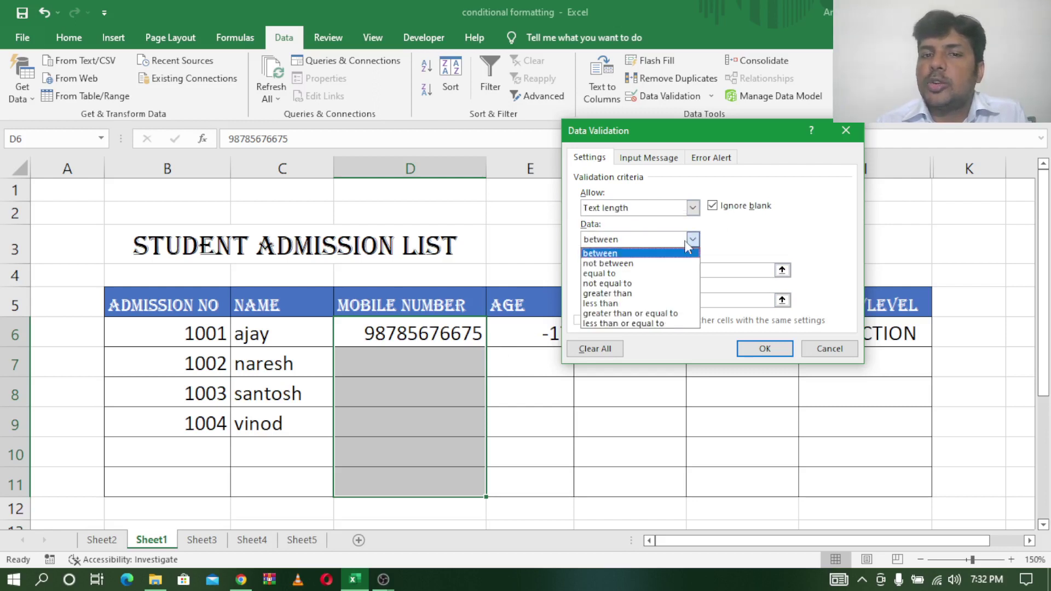
left_click(647, 276)
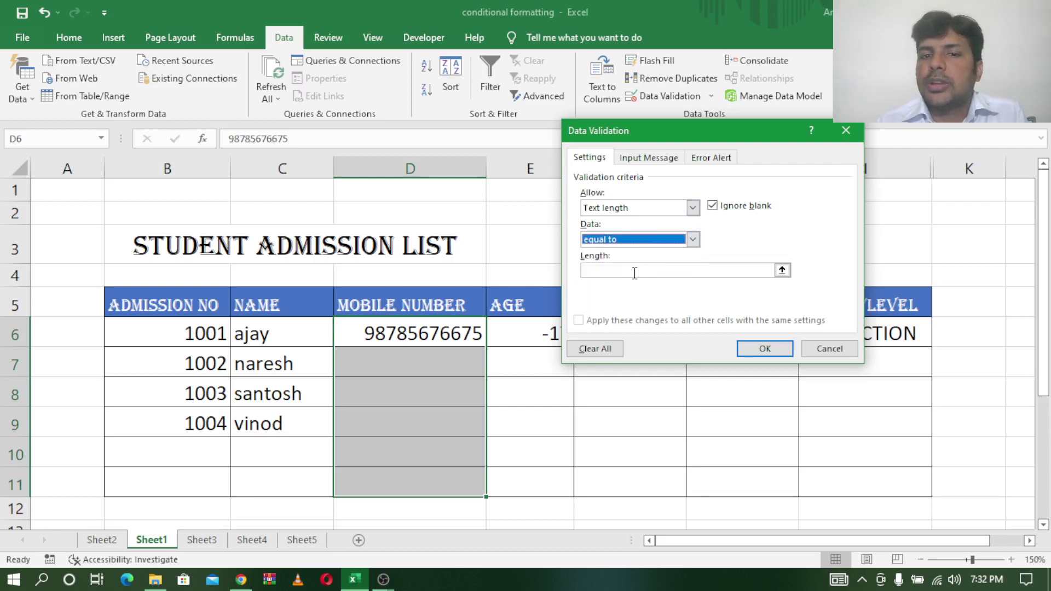
left_click(634, 272)
type("1")
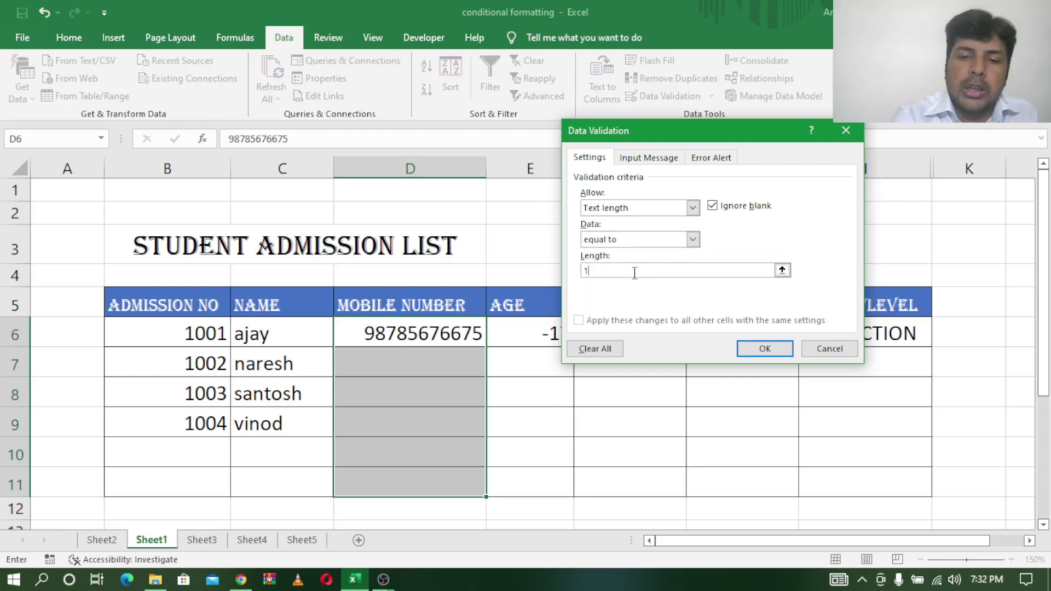
type("0")
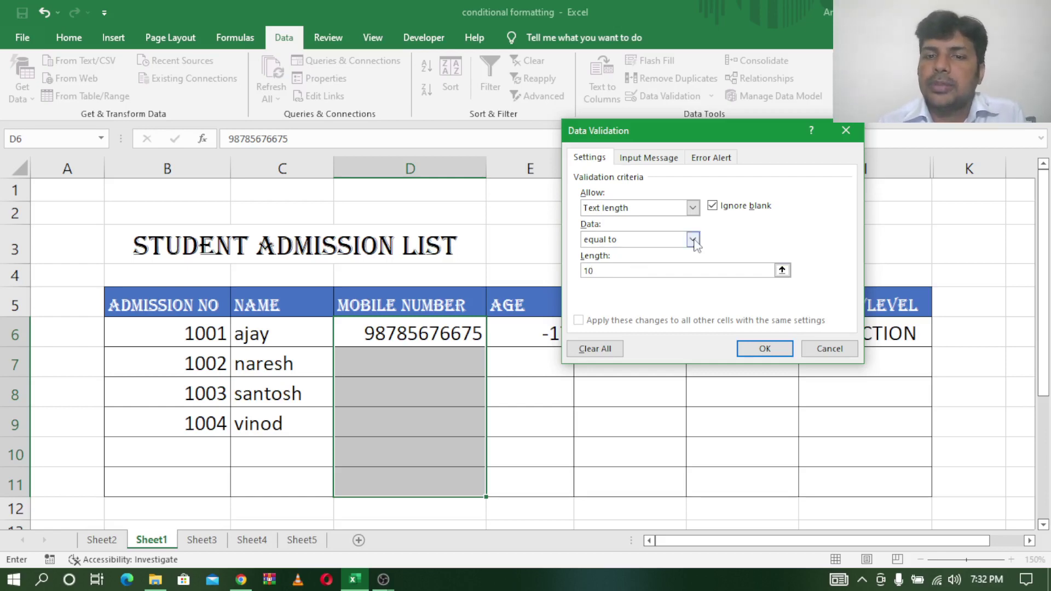
left_click(756, 348)
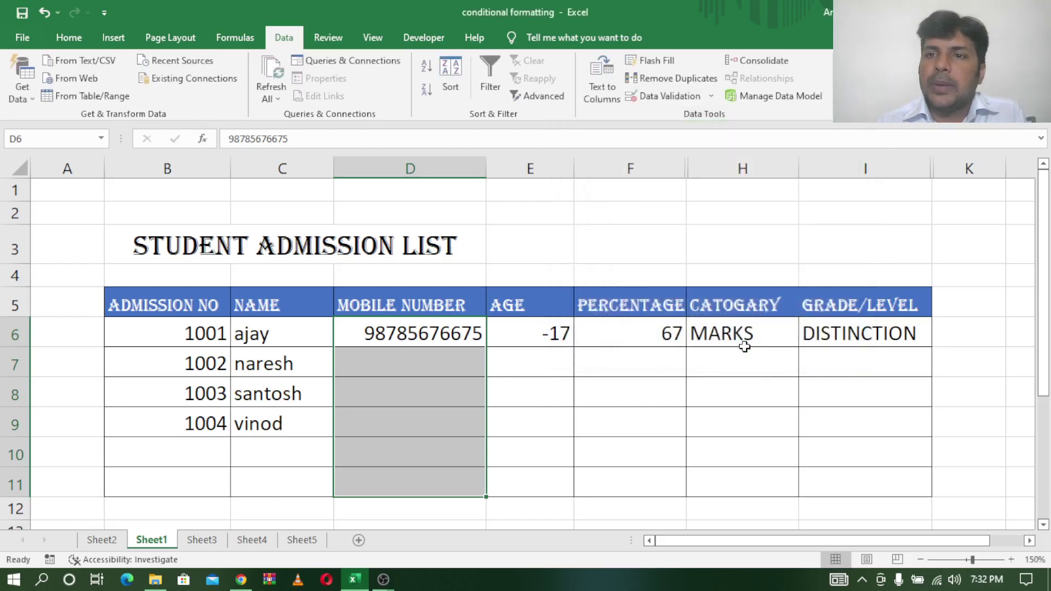
Give the mobile number validation the input message 'ENTER 10 DIGITS NUMBER'.
left_click(657, 97)
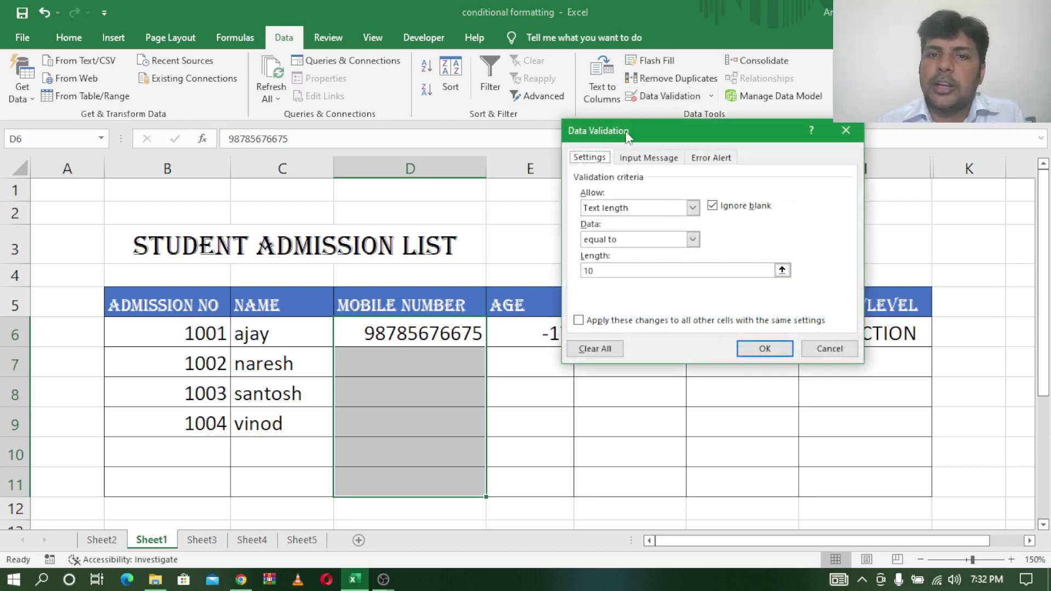
left_click(649, 160)
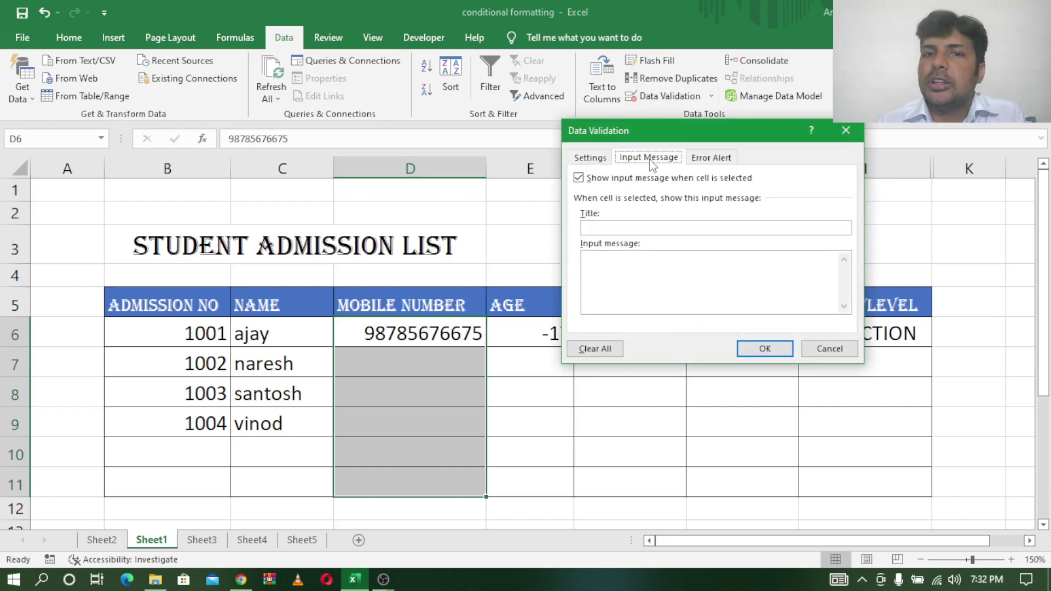
left_click(638, 276)
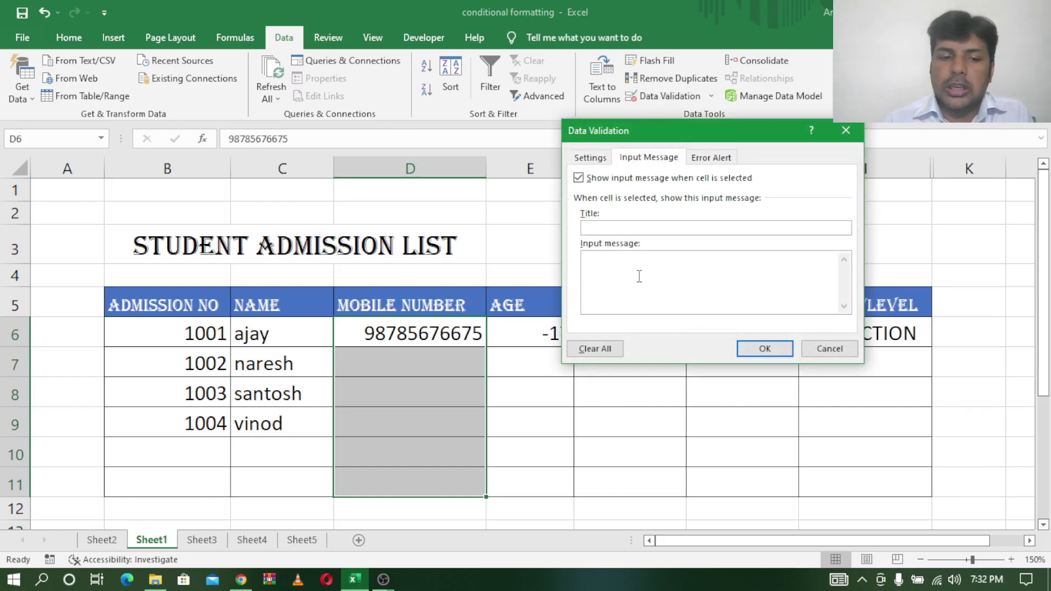
type("ENT")
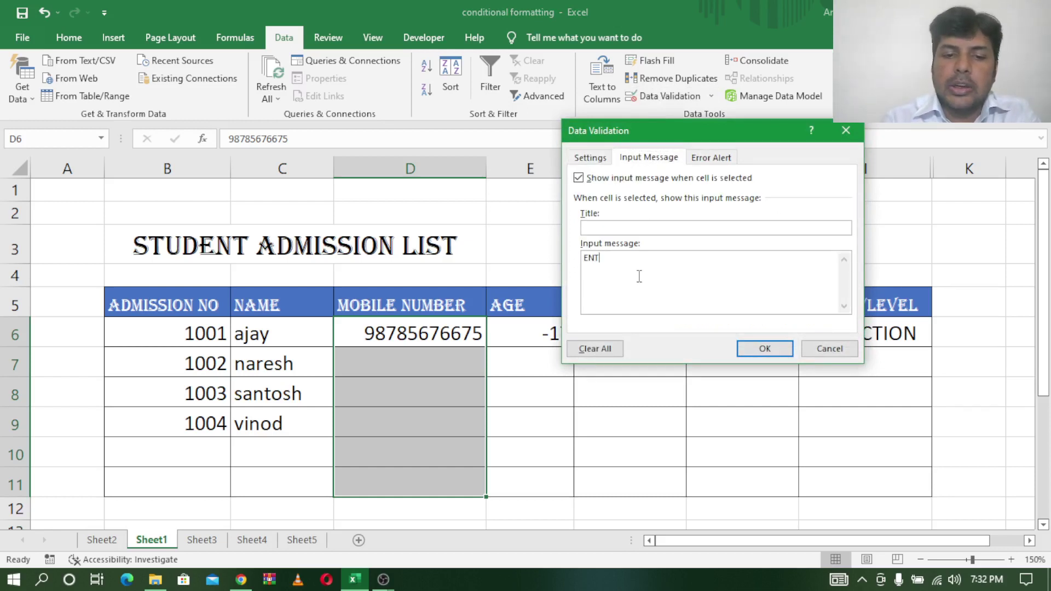
type("ER ")
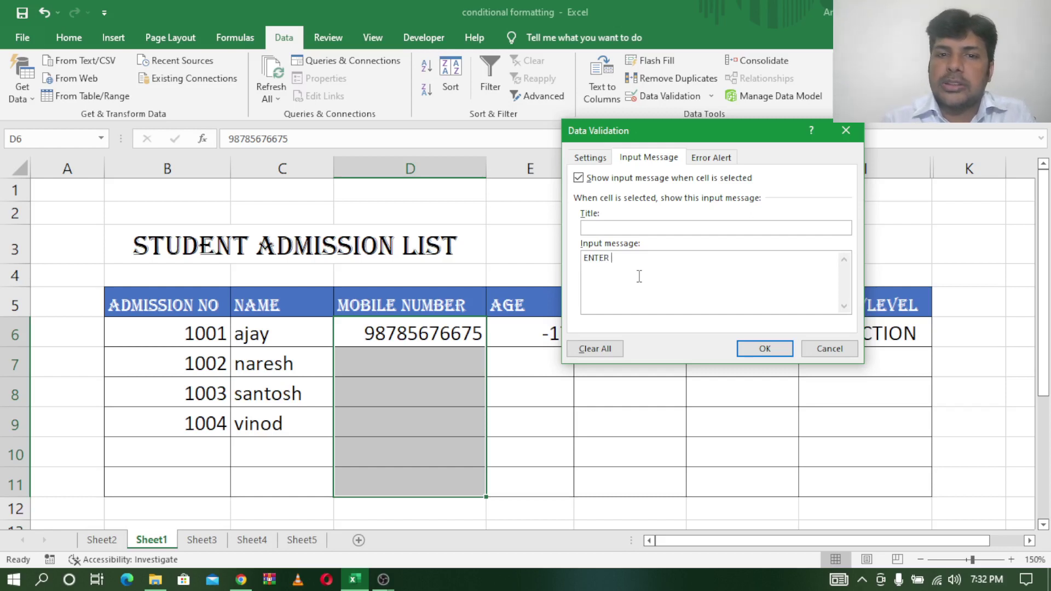
type("10")
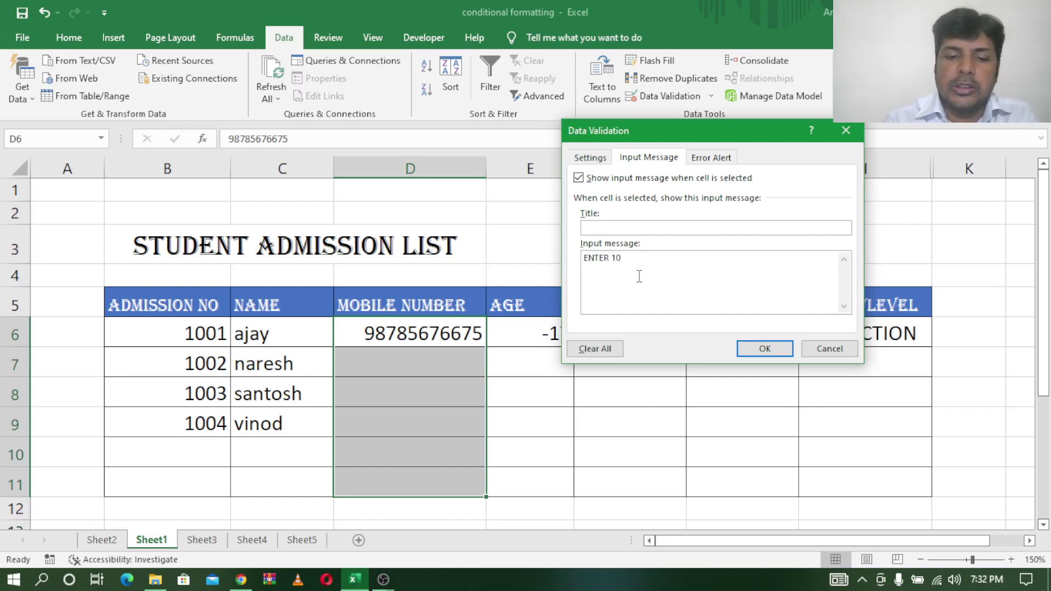
type(" DITI")
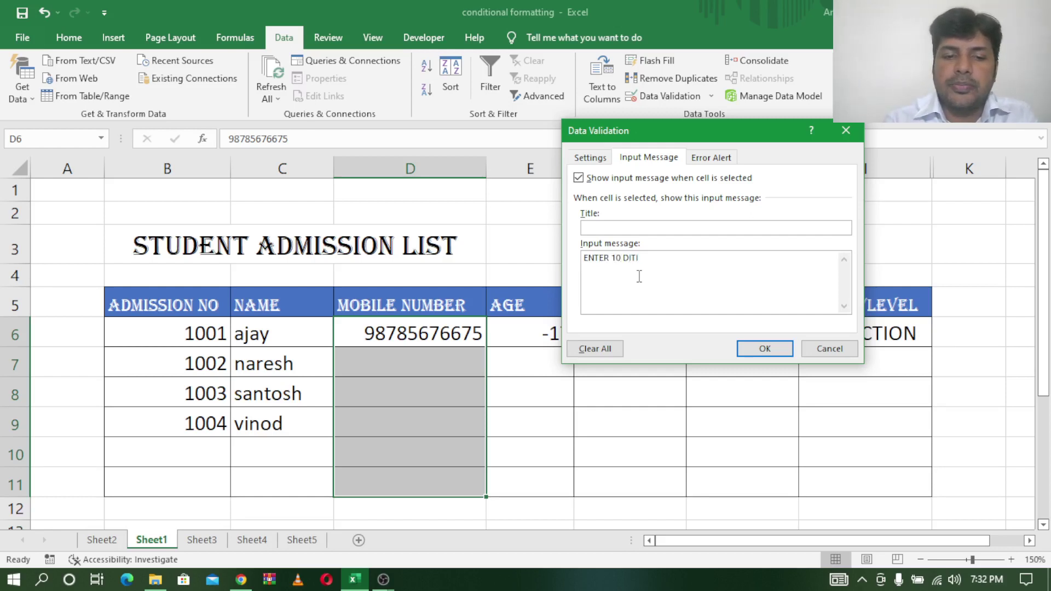
key("BackSpace")
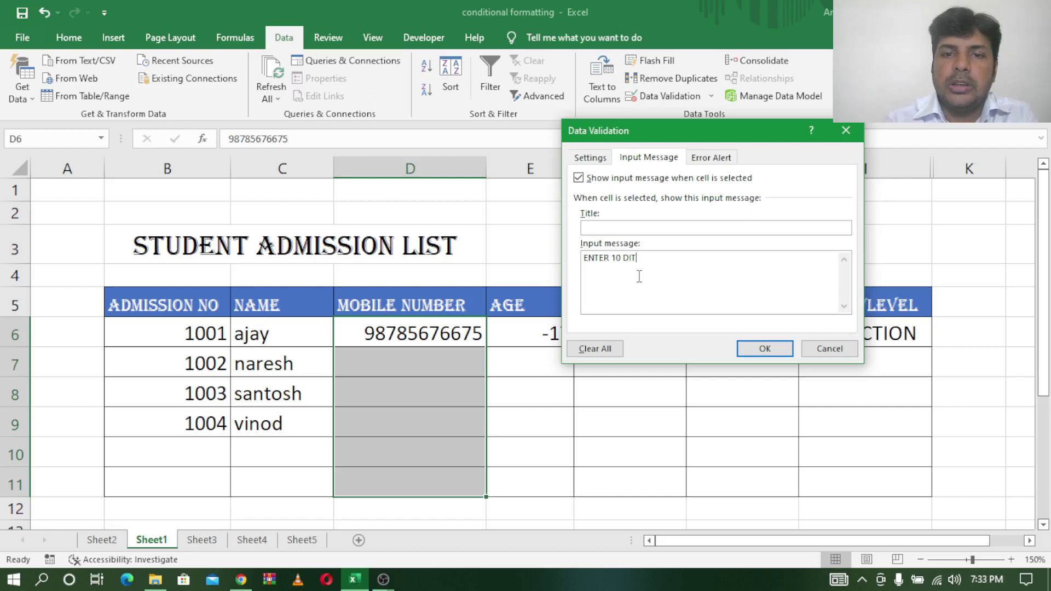
key("BackSpace")
type("GIT")
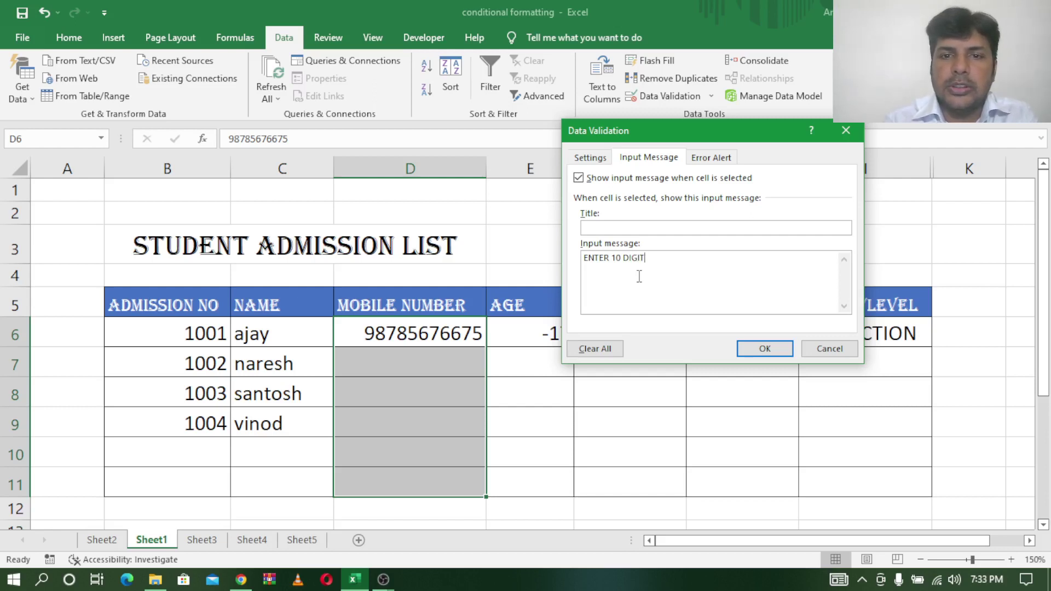
type("S N")
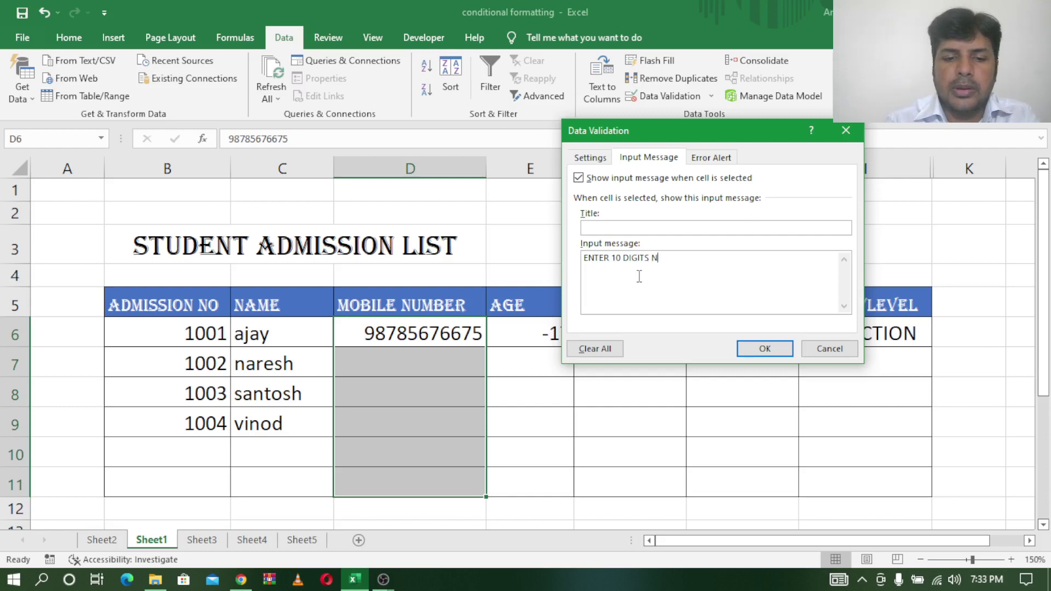
type("UMBER")
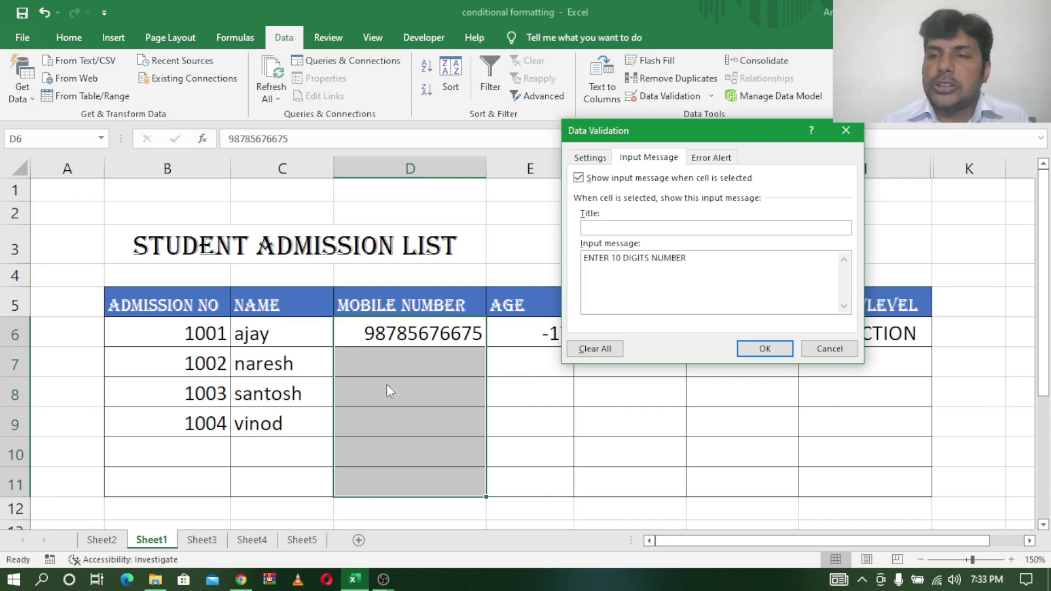
Add a Stop error alert with the message 'INVAID DATA' and apply the mobile number rules.
left_click(720, 159)
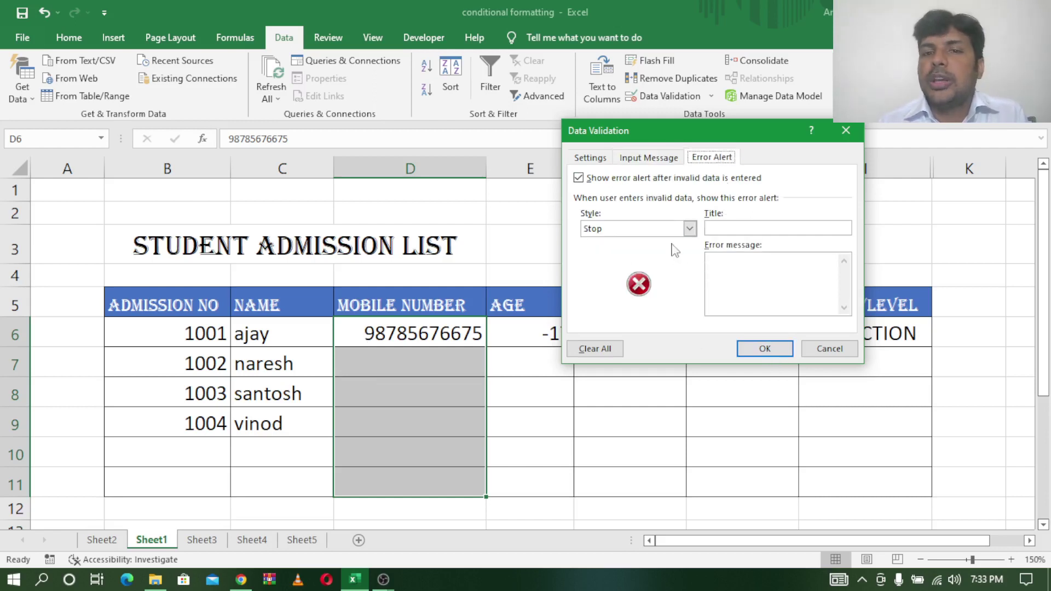
left_click(689, 228)
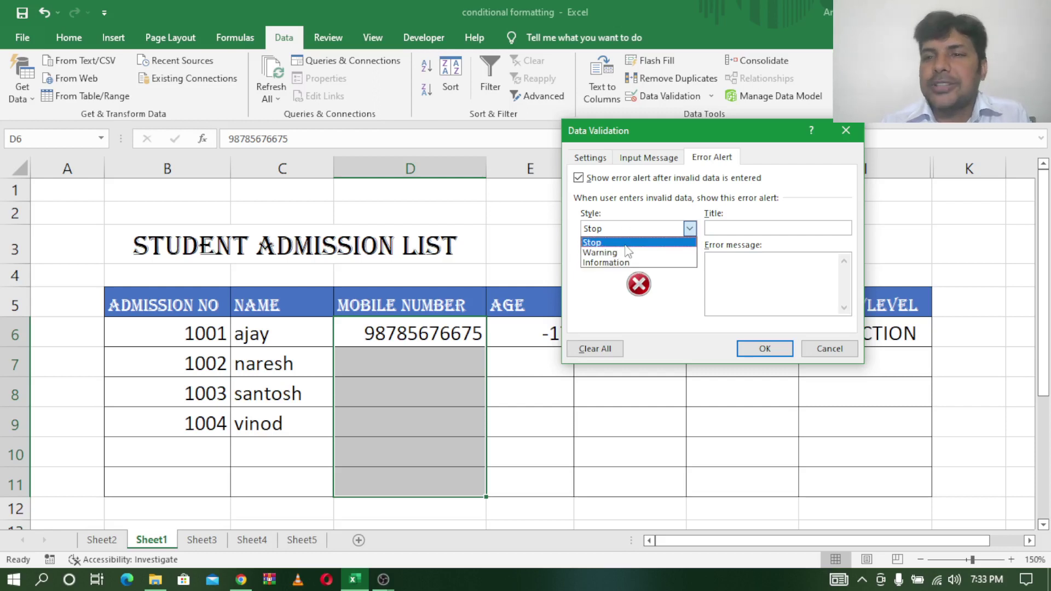
left_click(625, 244)
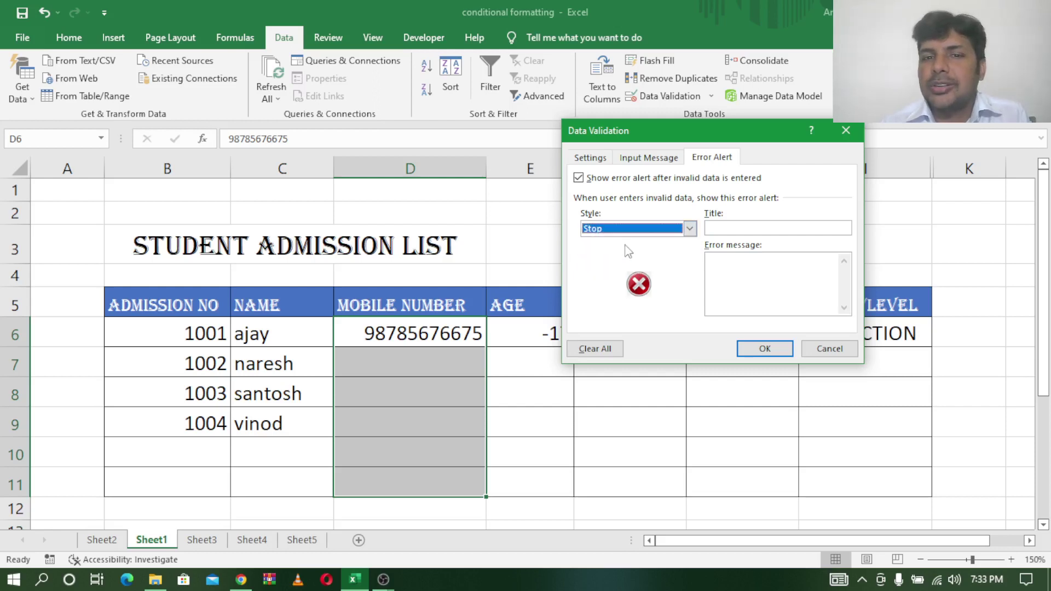
left_click(727, 273)
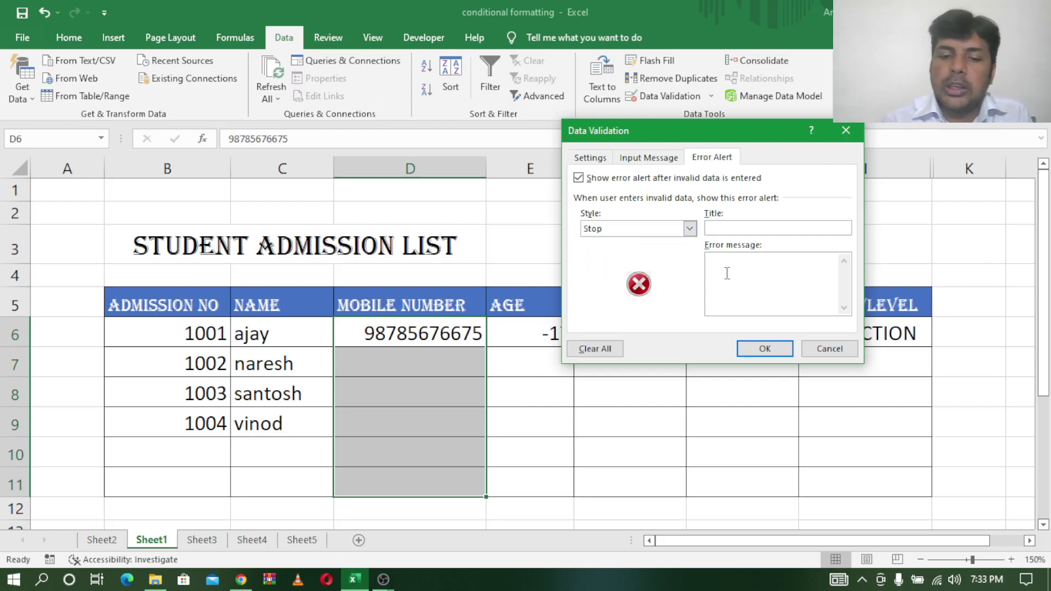
type("INVAID")
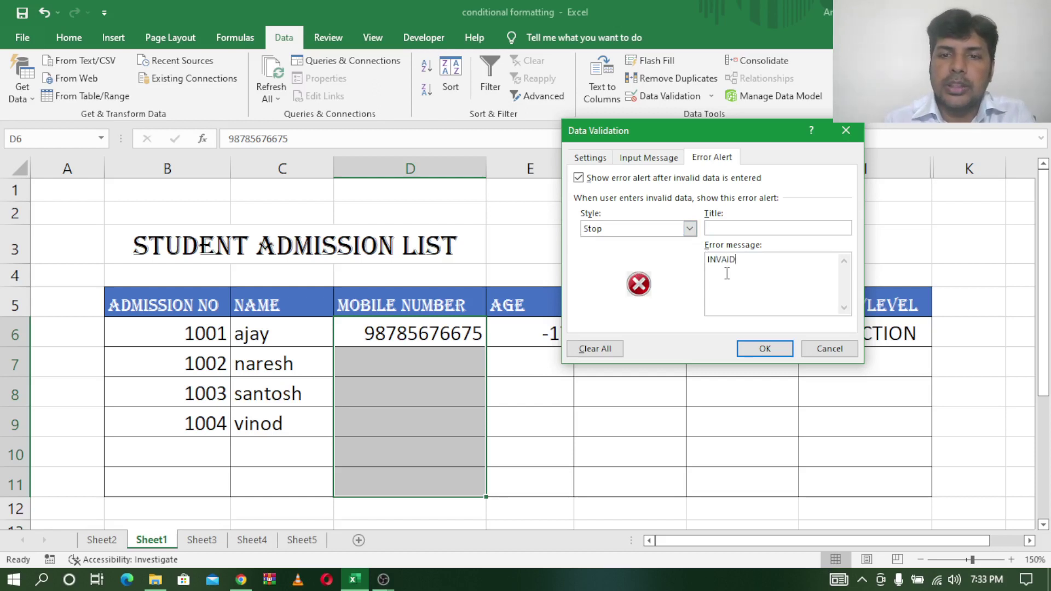
type(" DATA")
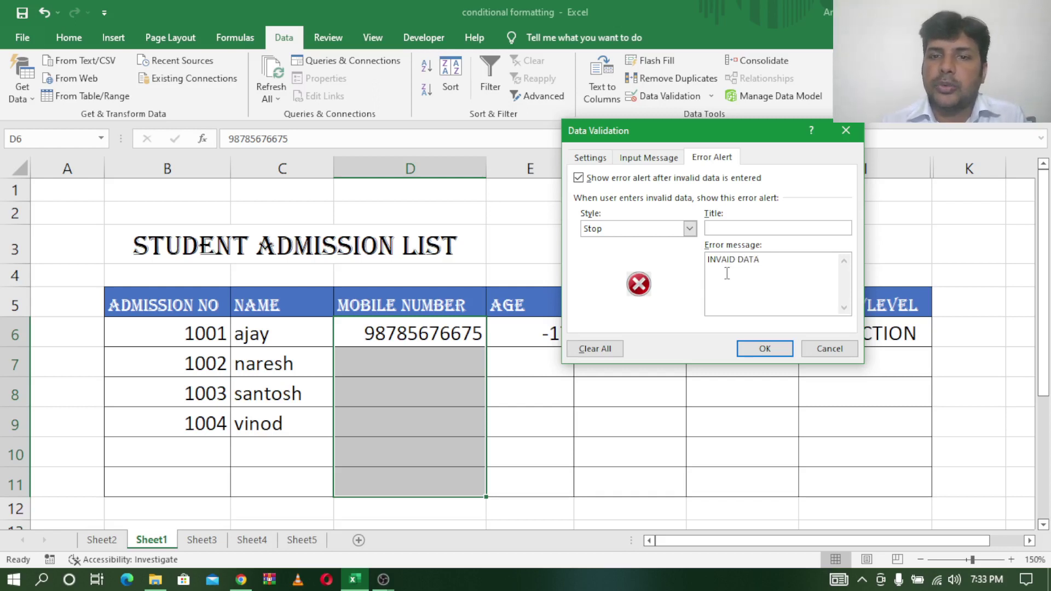
left_click(765, 349)
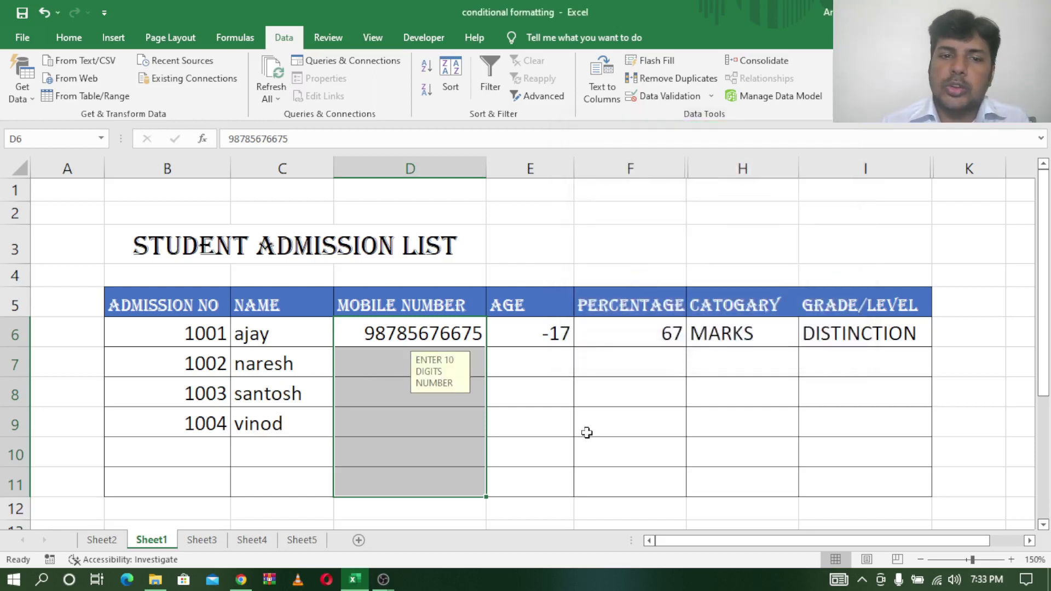
Test the rule by entering the six-digit 987654 in D7 and cancelling the rejection.
left_click(604, 426)
left_click(419, 366)
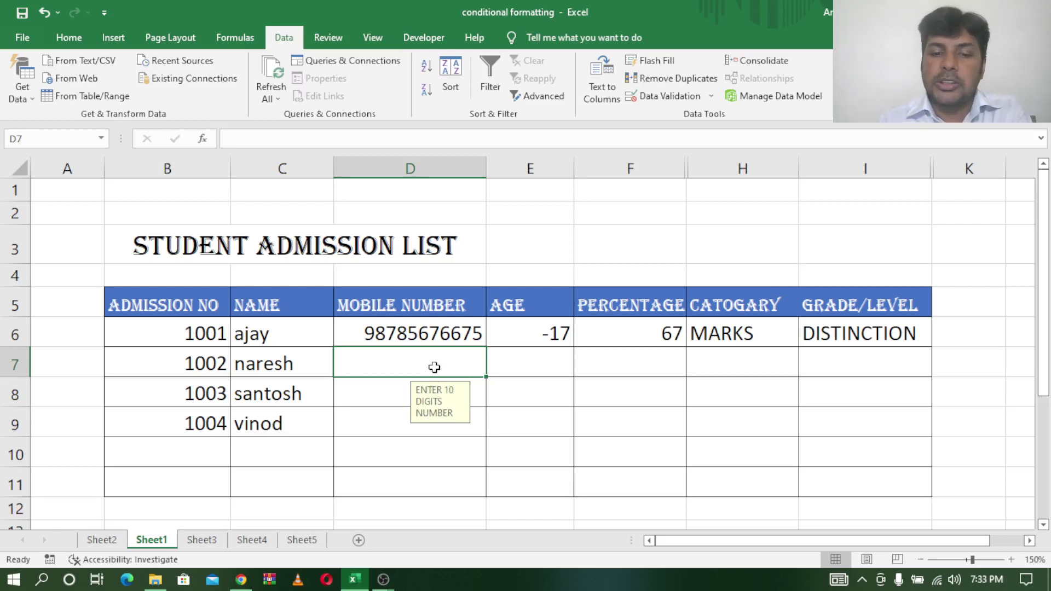
type("98")
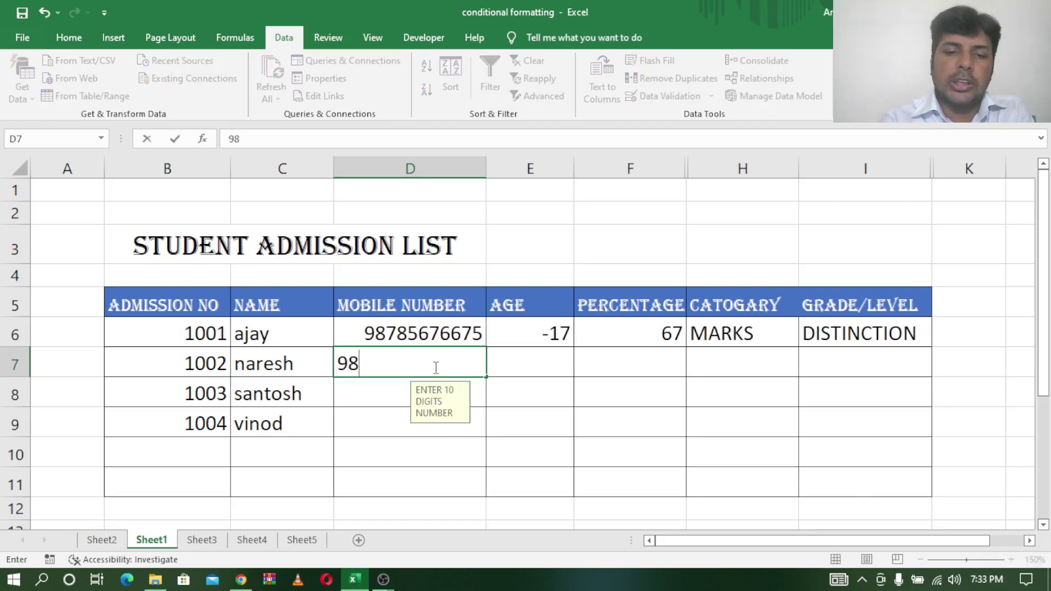
type("7654")
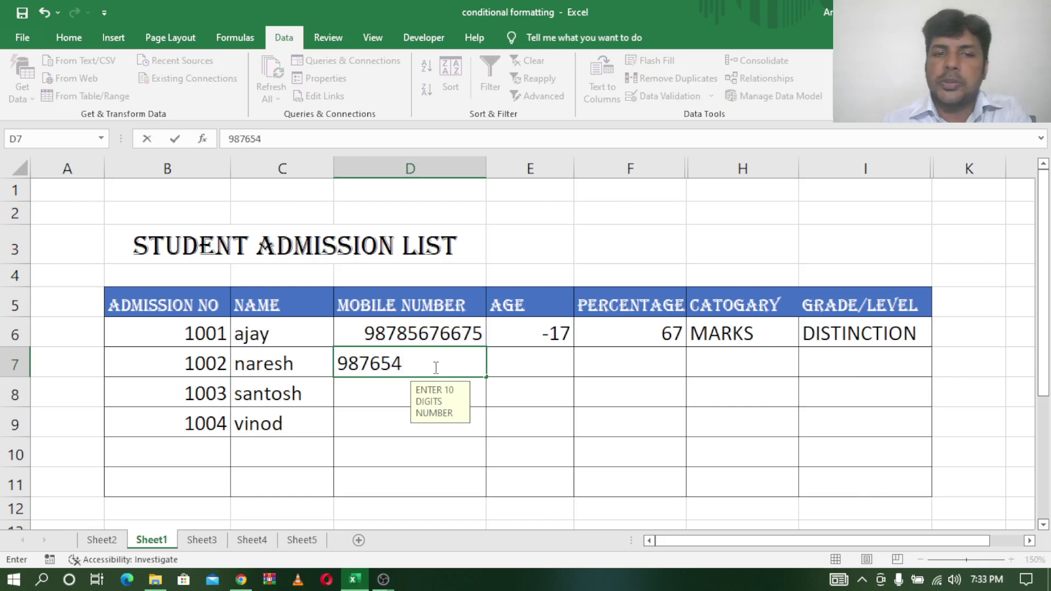
left_click(567, 367)
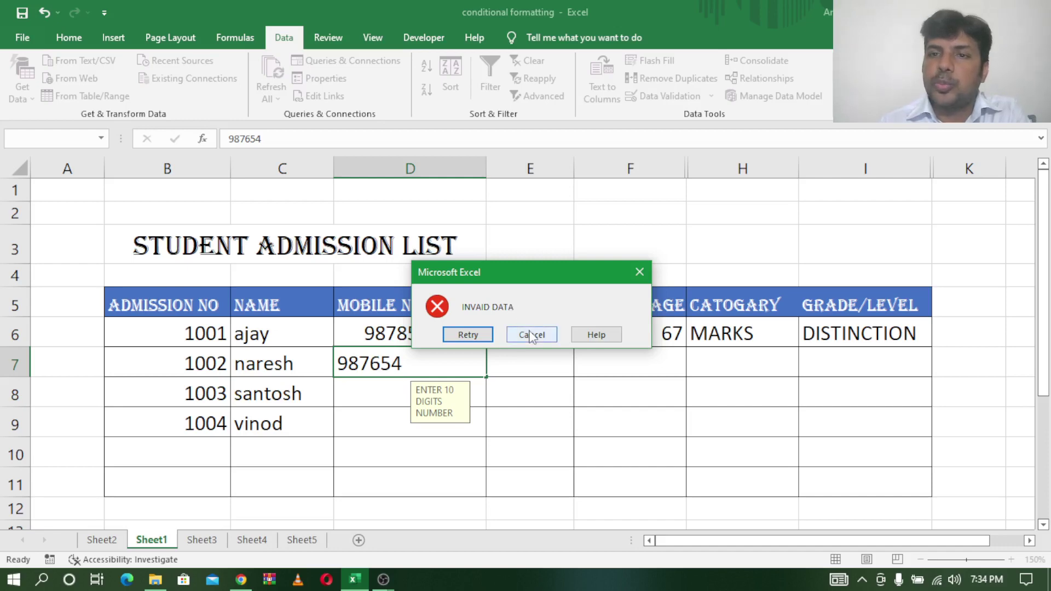
left_click(530, 335)
left_click(520, 362)
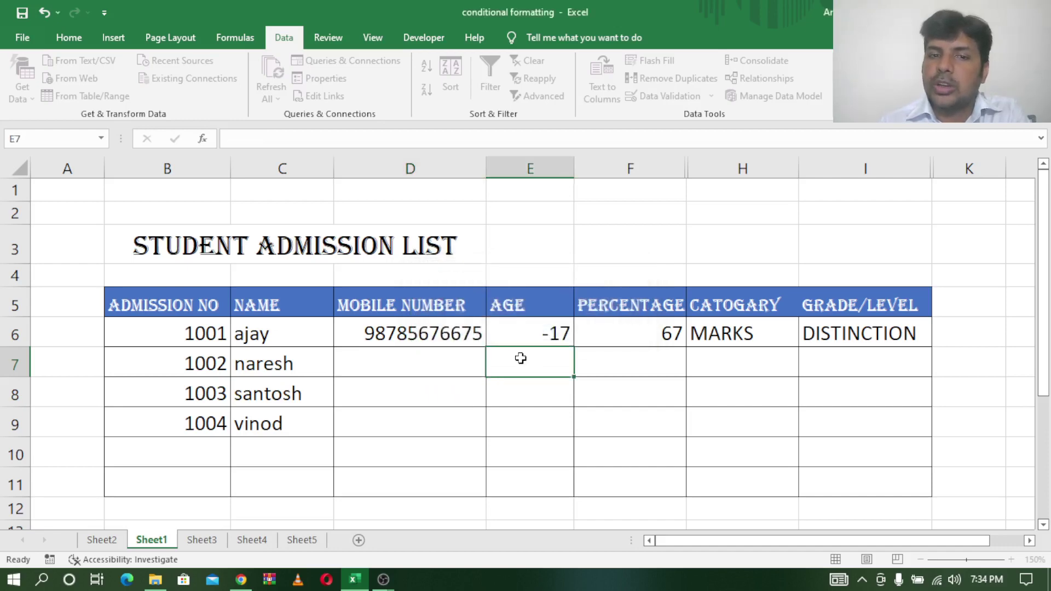
left_click(454, 367)
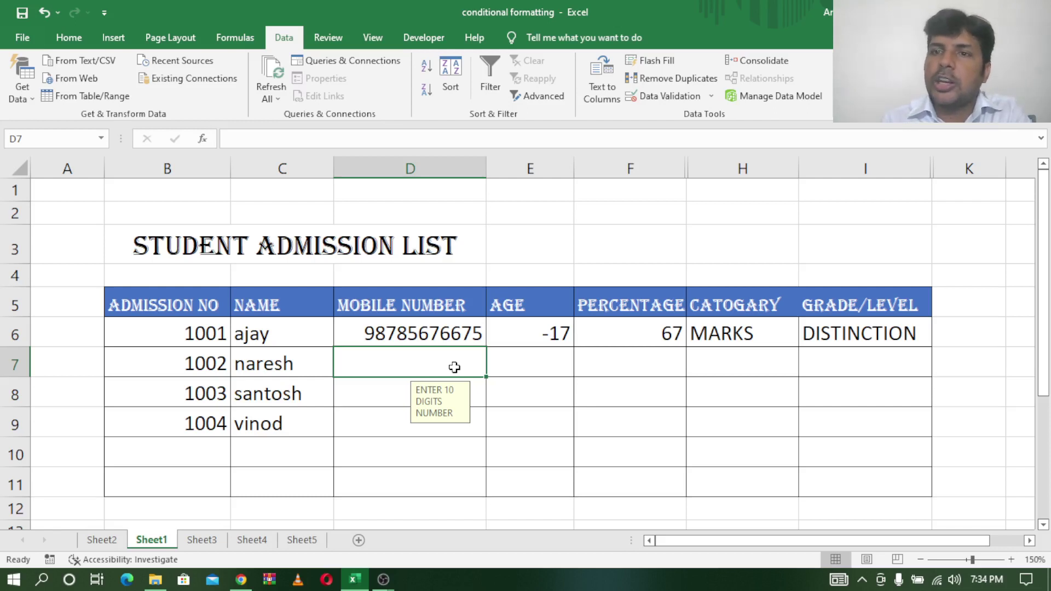
type("98")
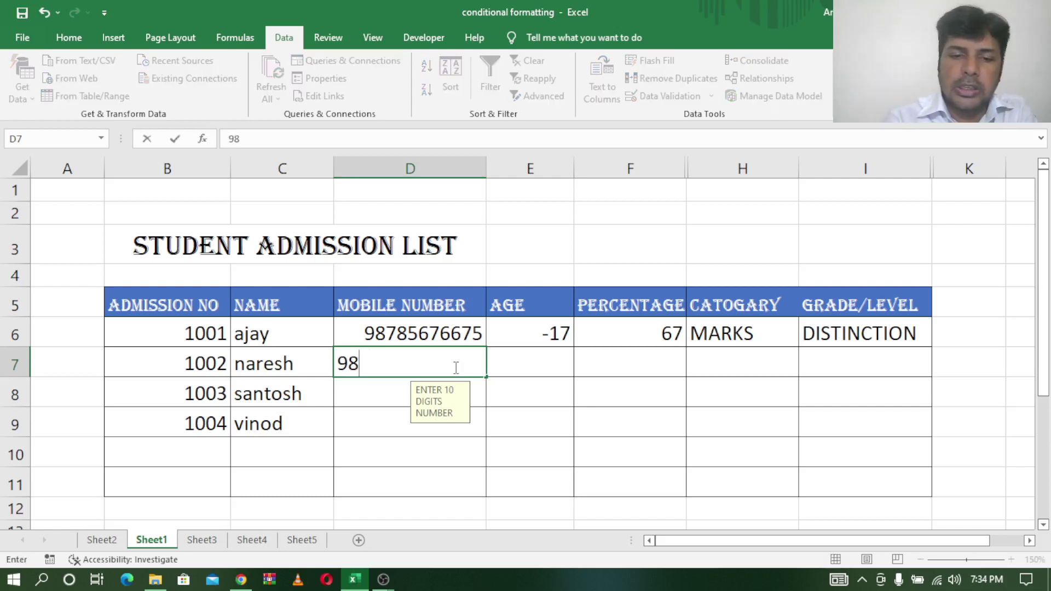
type("765432")
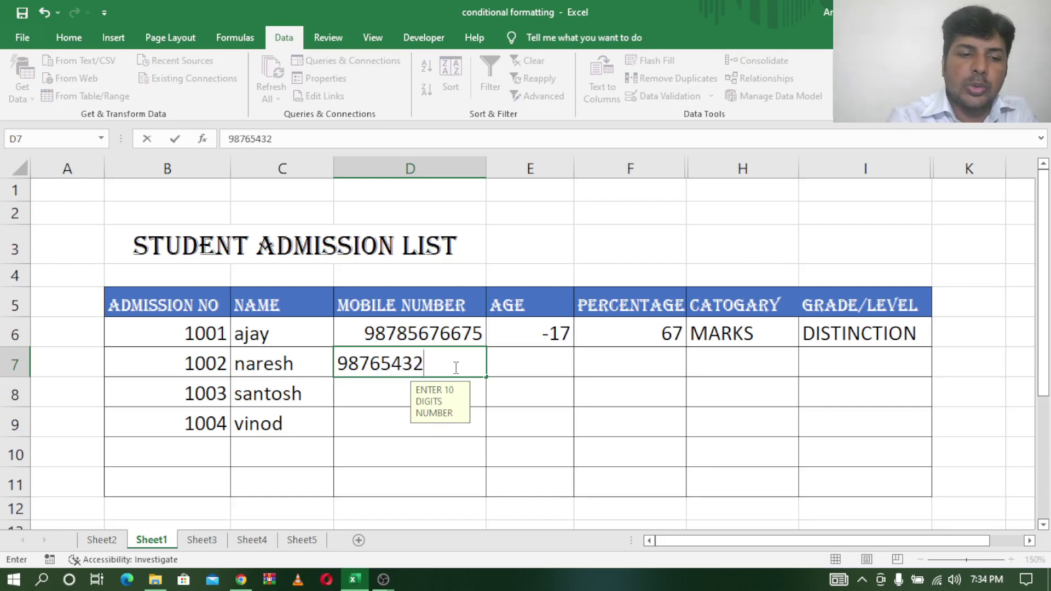
type("10")
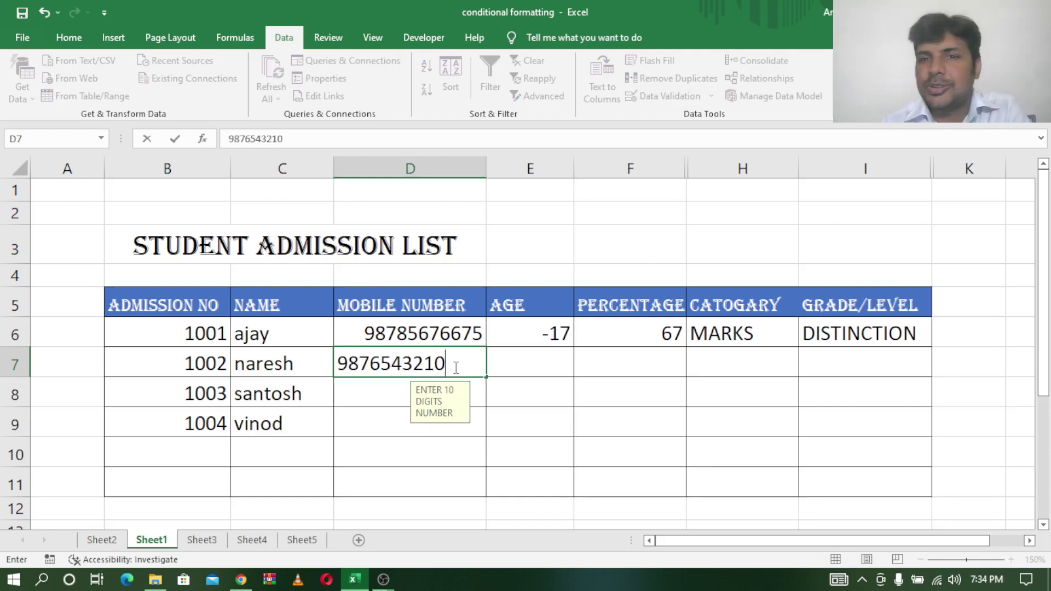
left_click(538, 362)
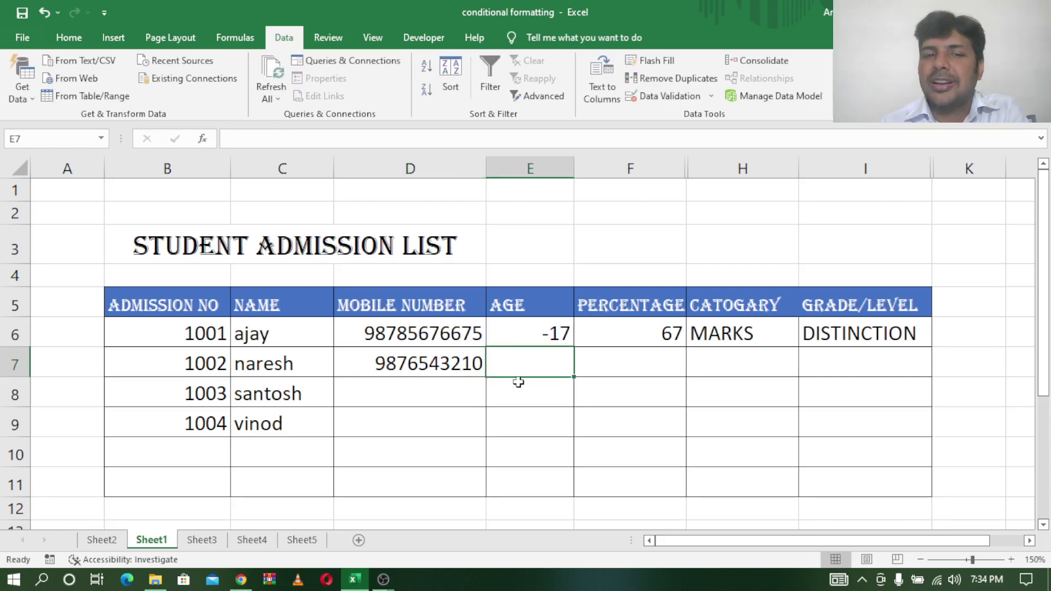
left_click(533, 329)
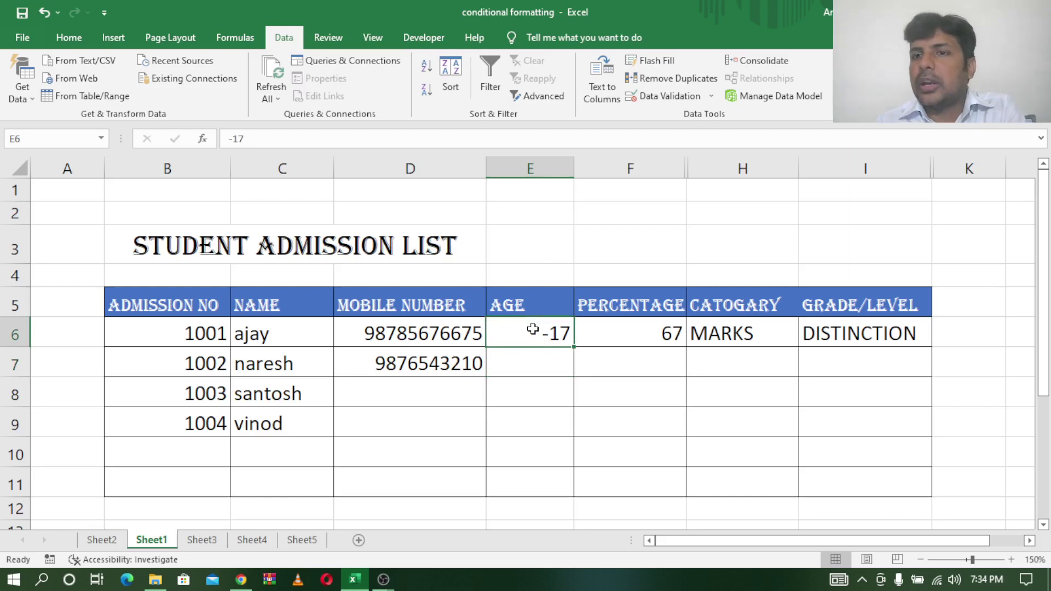
Set validation on age cells E6:E11 to whole numbers between 0 and 100.
left_click_drag(532, 329, 527, 491)
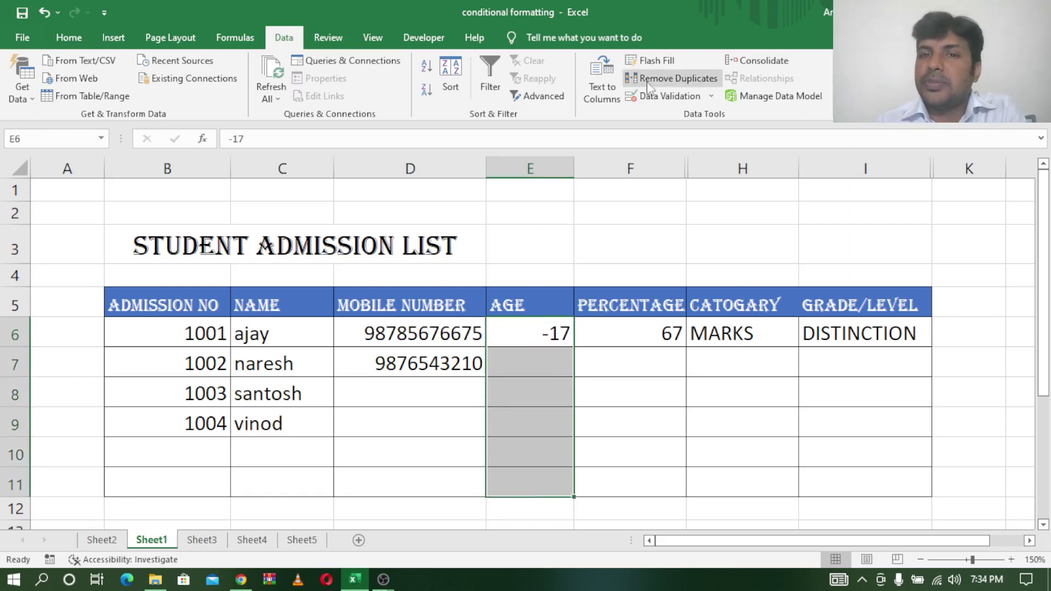
left_click(663, 96)
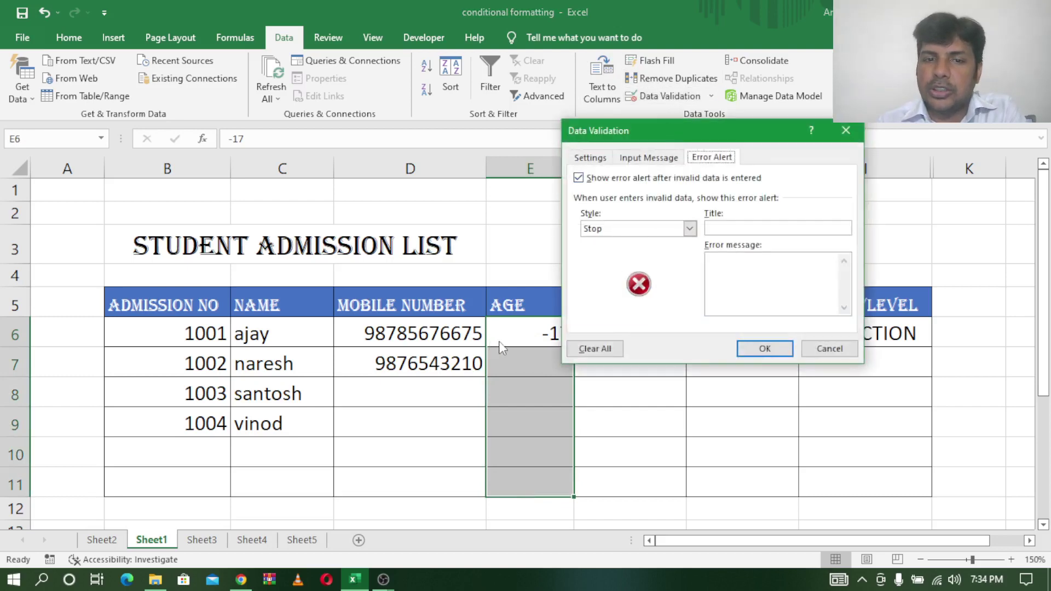
left_click(855, 132)
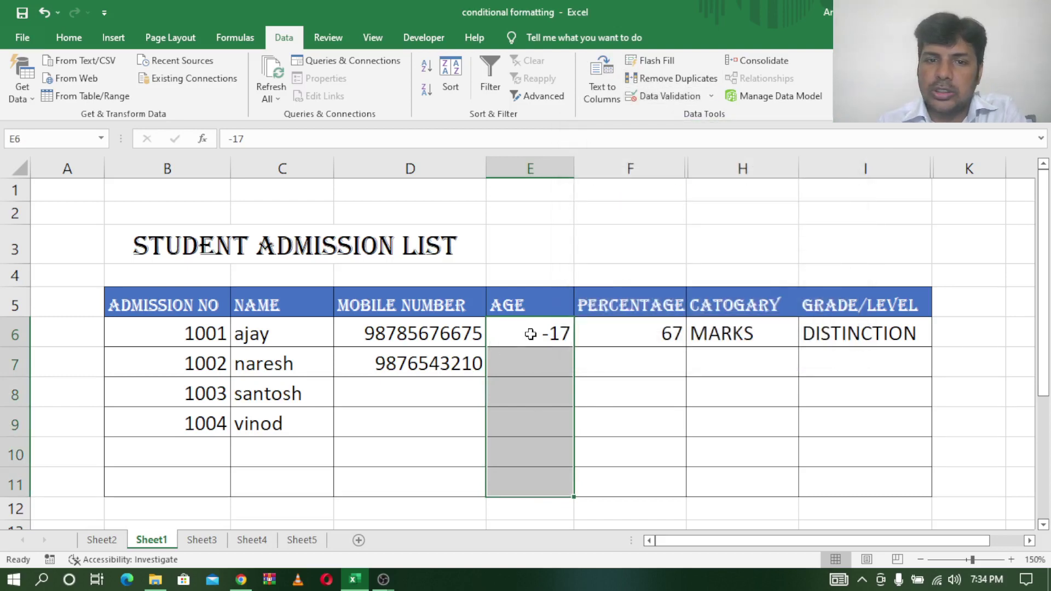
mouse_move(535, 335)
left_mouse_down()
mouse_move(530, 496)
mouse_move(534, 476)
left_mouse_up()
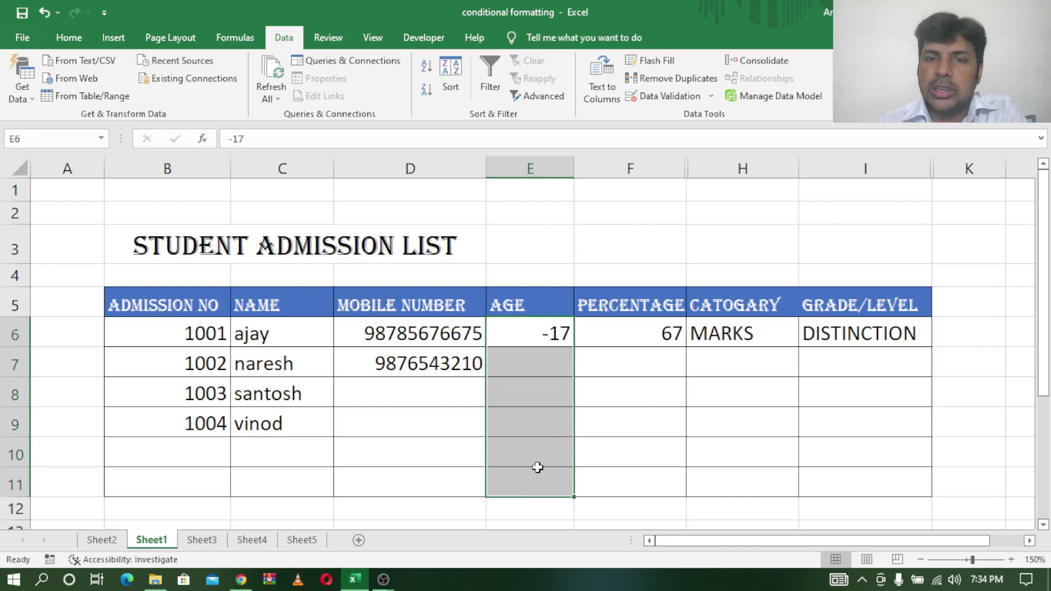
left_click(654, 91)
left_click(590, 158)
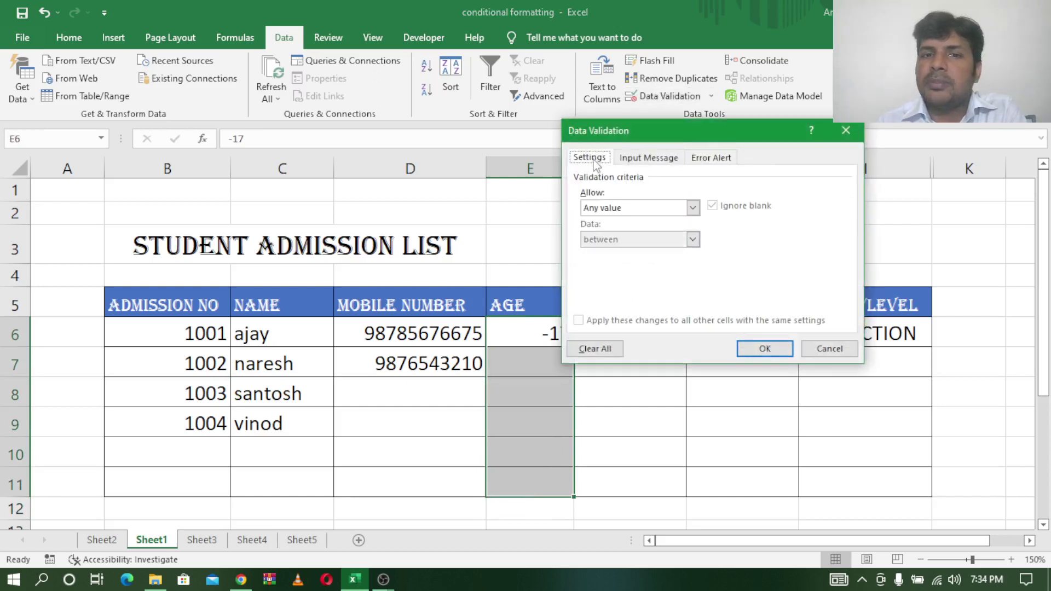
left_click(624, 209)
left_click(624, 232)
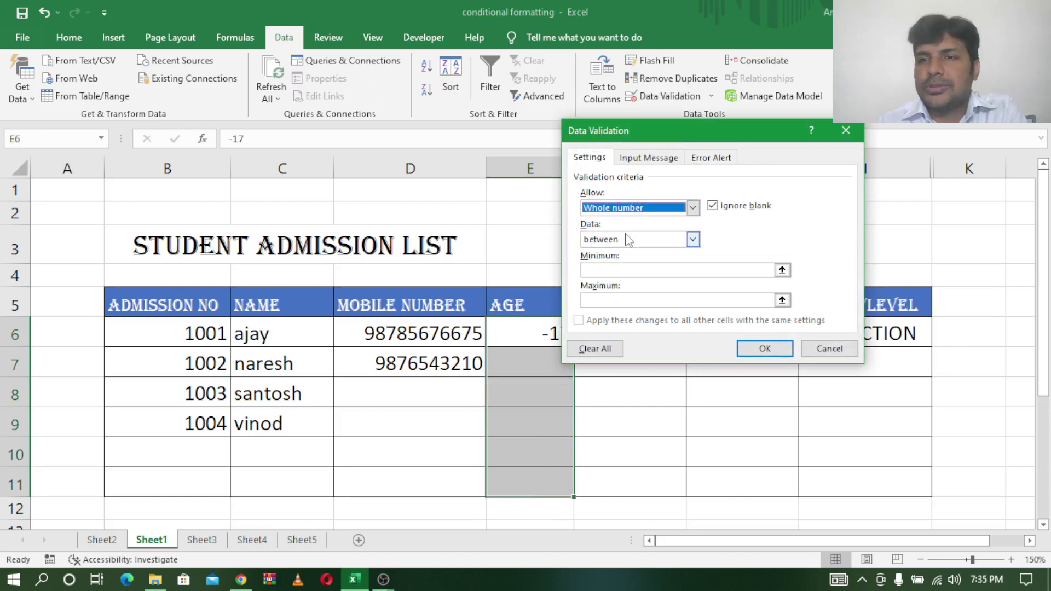
left_click(650, 270)
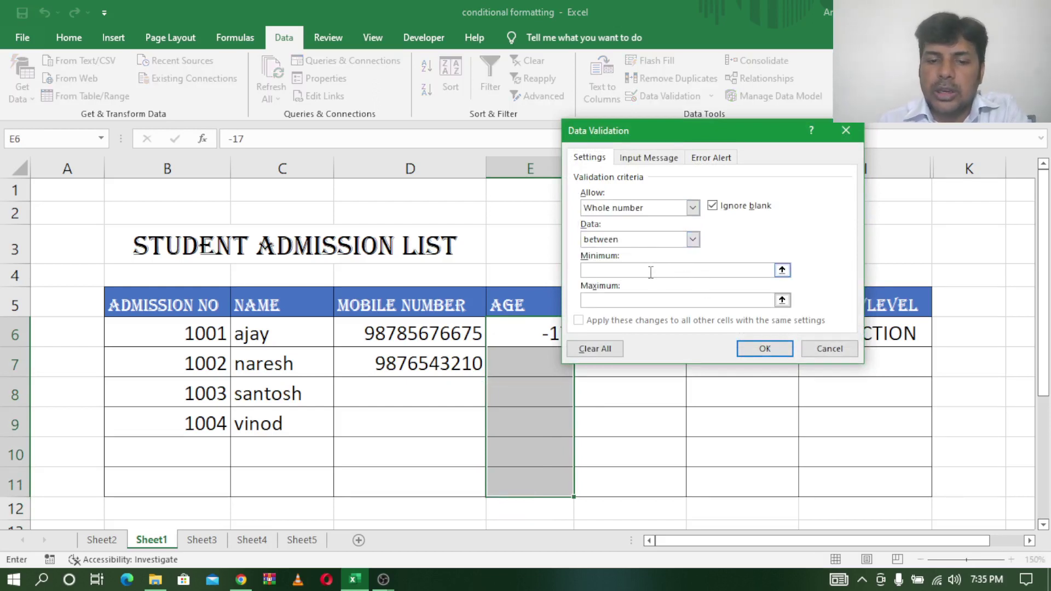
type("0")
left_click(639, 301)
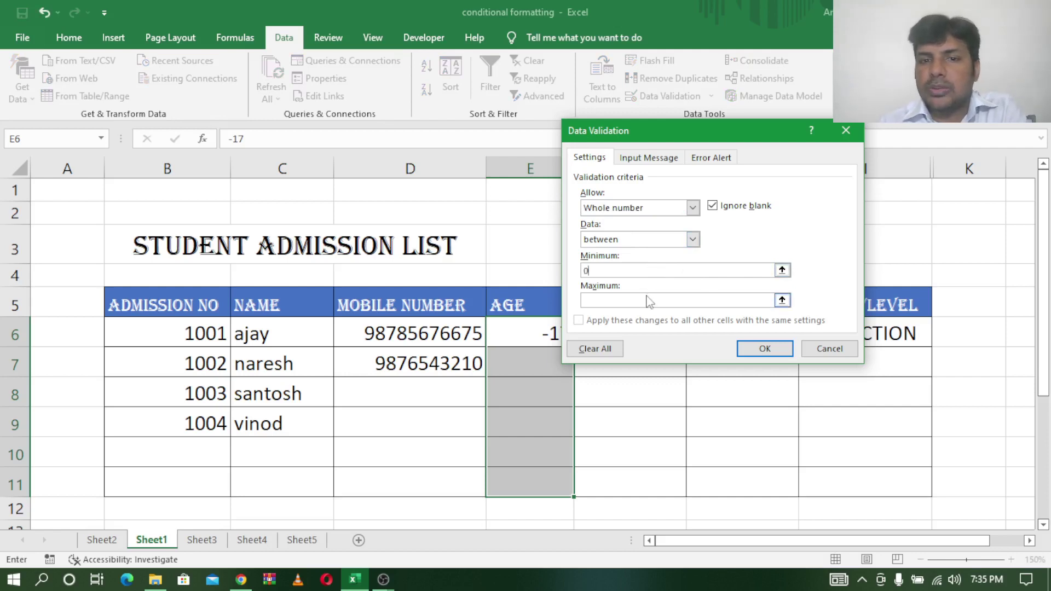
type("10")
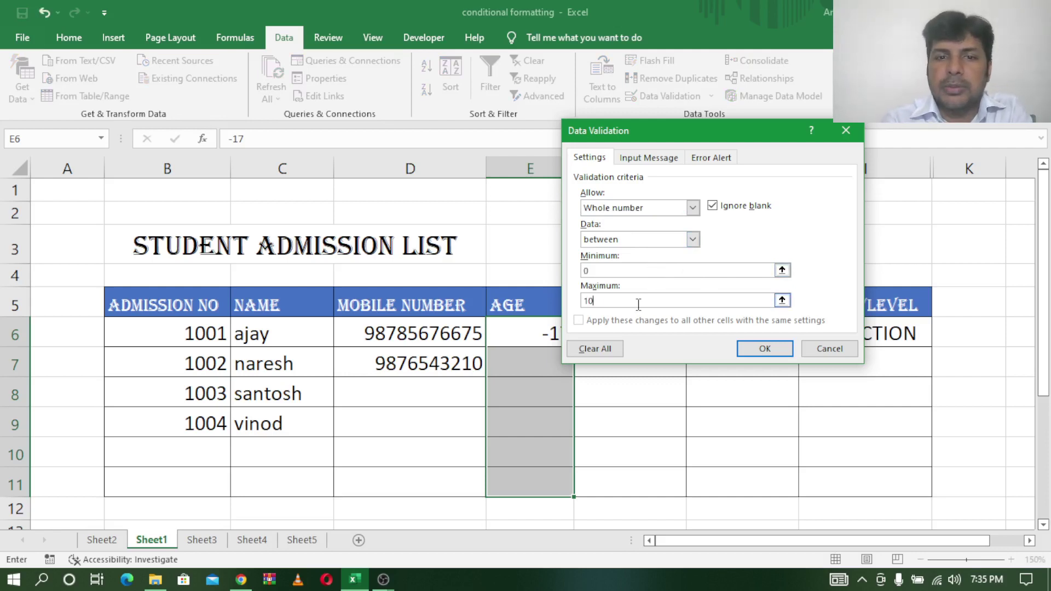
type("0")
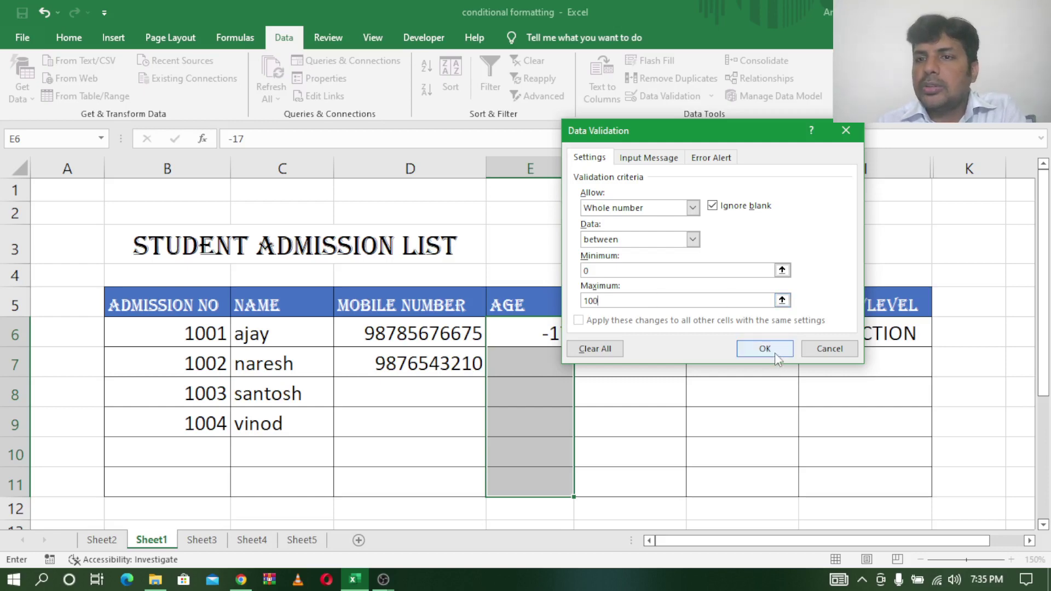
left_click(649, 157)
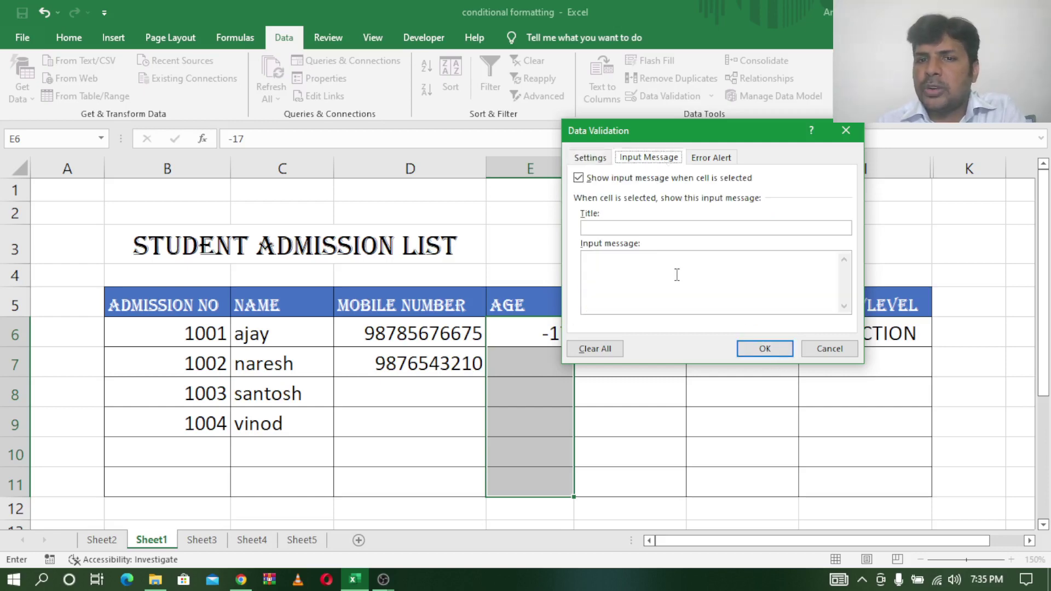
Give the age cells the input message 'ENTER NUMBER BETWEEN 0 TO 100'.
left_click(719, 157)
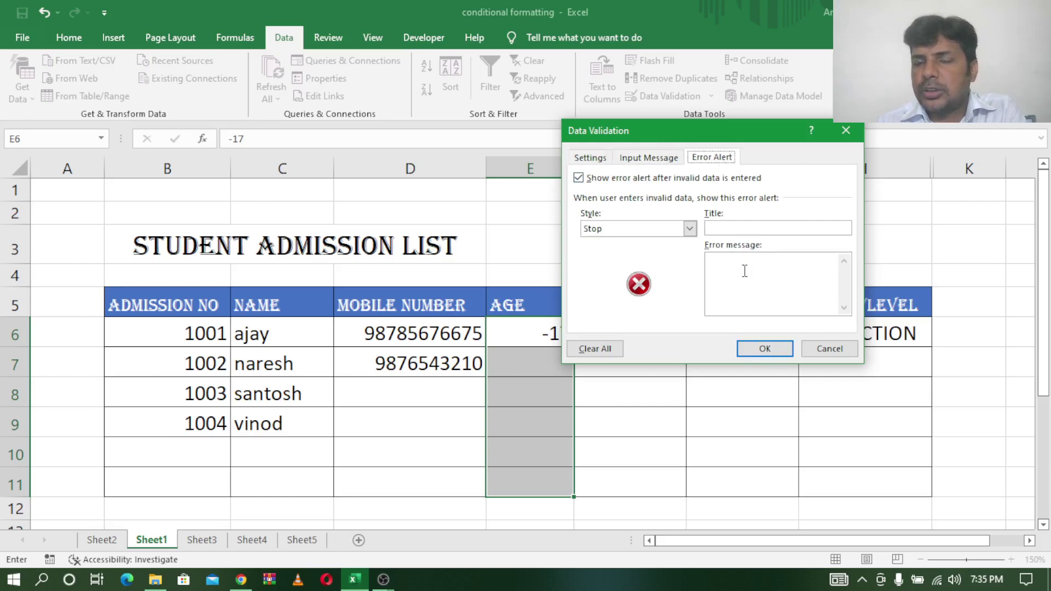
left_click(650, 159)
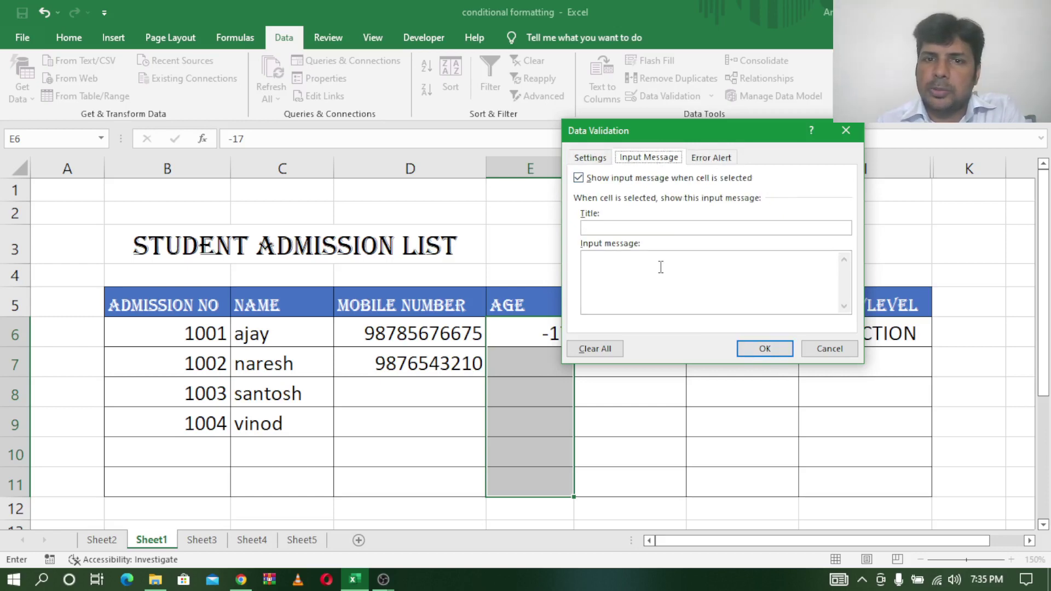
left_click(660, 267)
type("ENT")
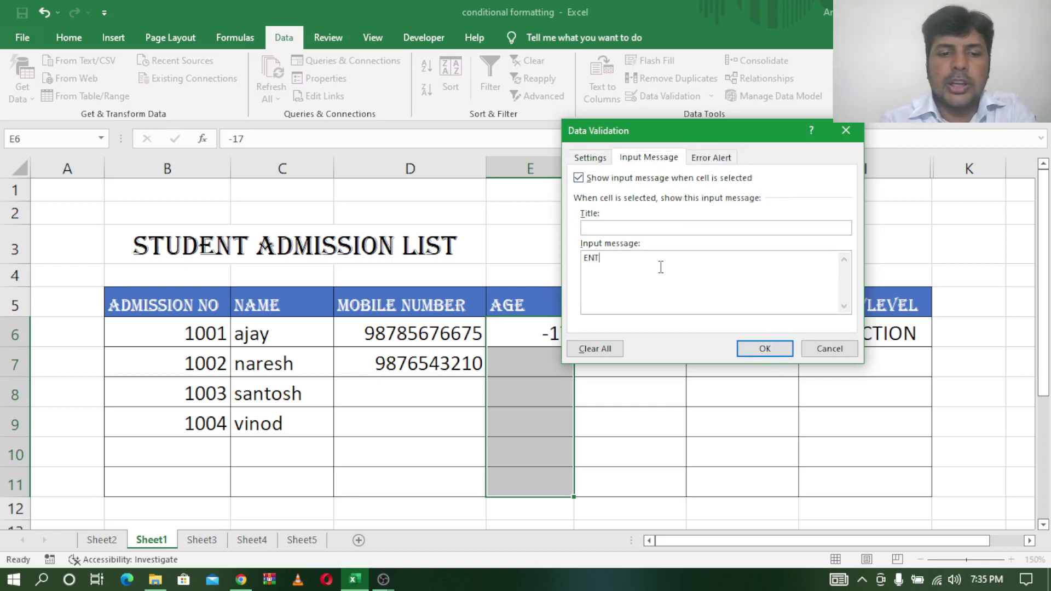
type("ER NUMB")
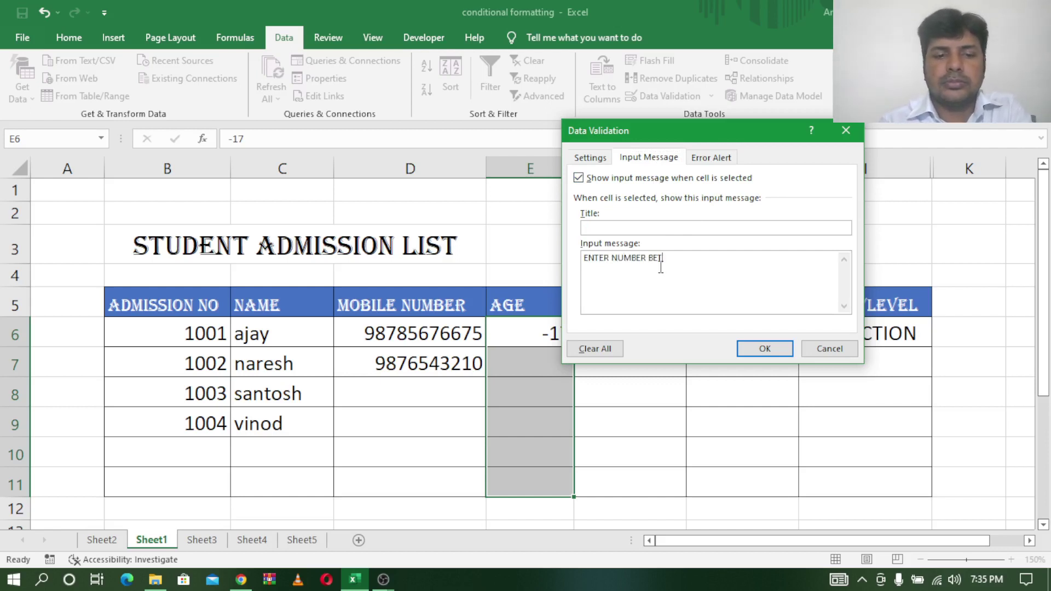
type("ER BETWEEN 0 TO")
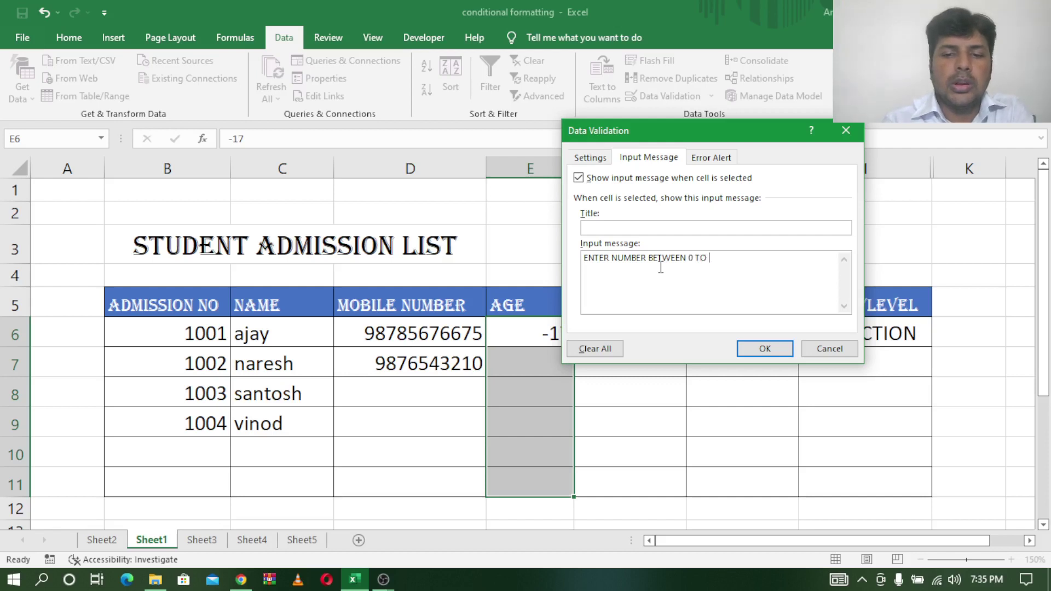
type(" 100")
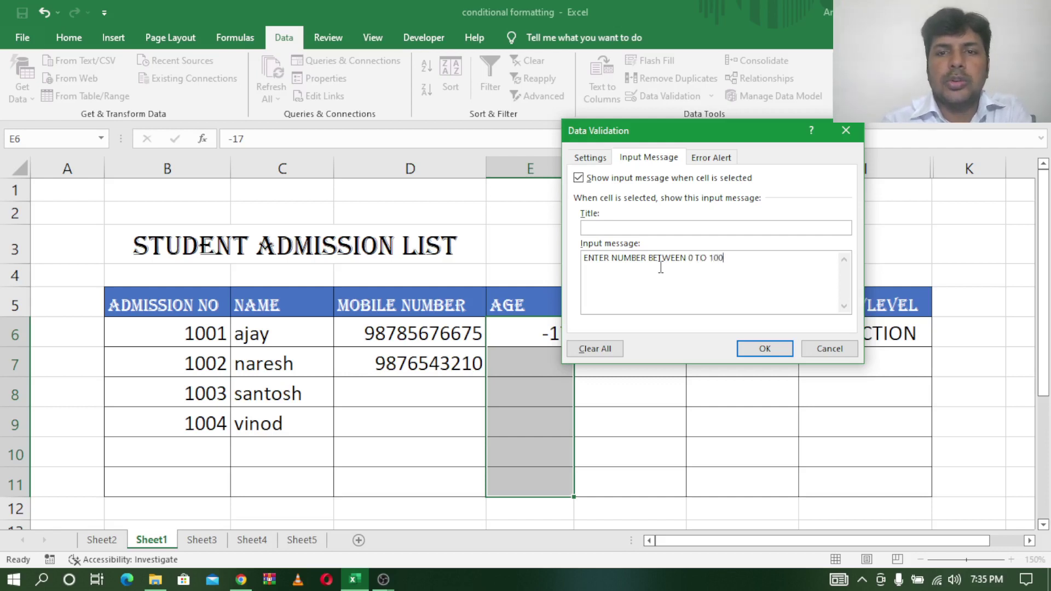
Add a Stop error alert reading 'INVALID DATA' and apply the age rule.
left_click(710, 157)
left_click(689, 229)
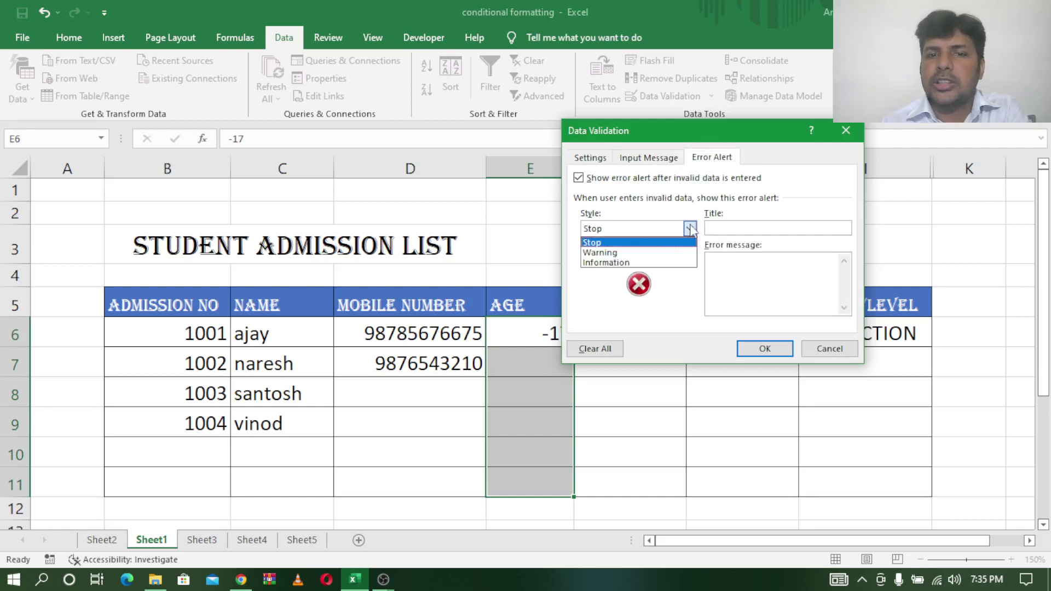
left_click(666, 244)
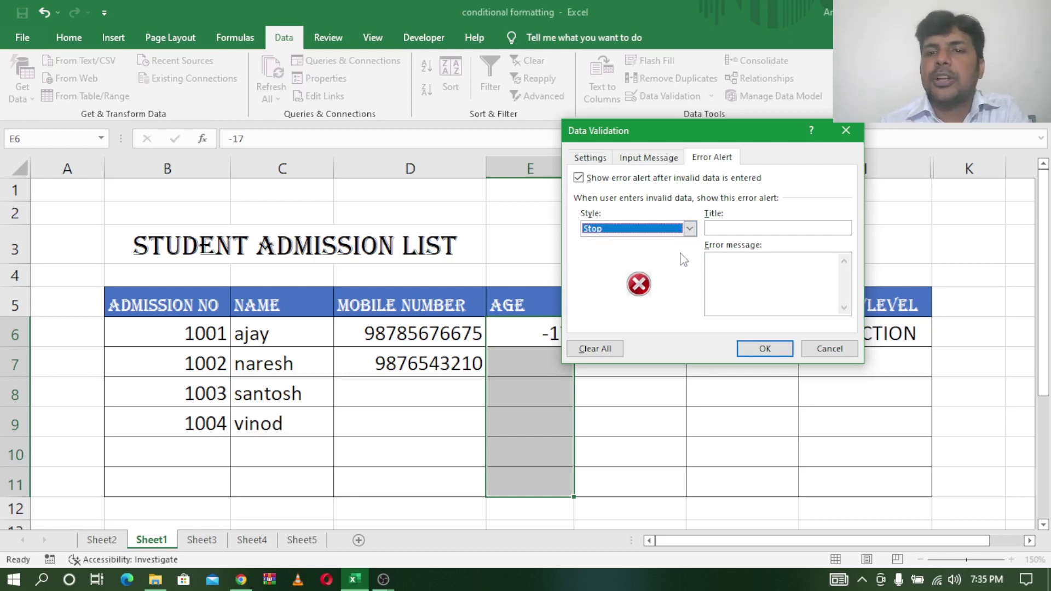
left_click(733, 258)
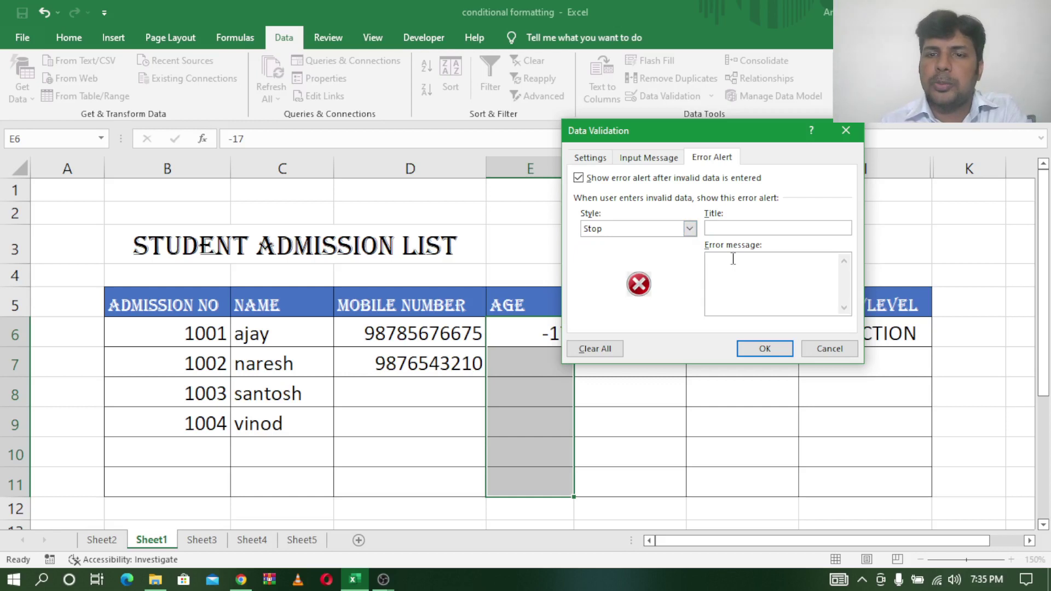
type("IN")
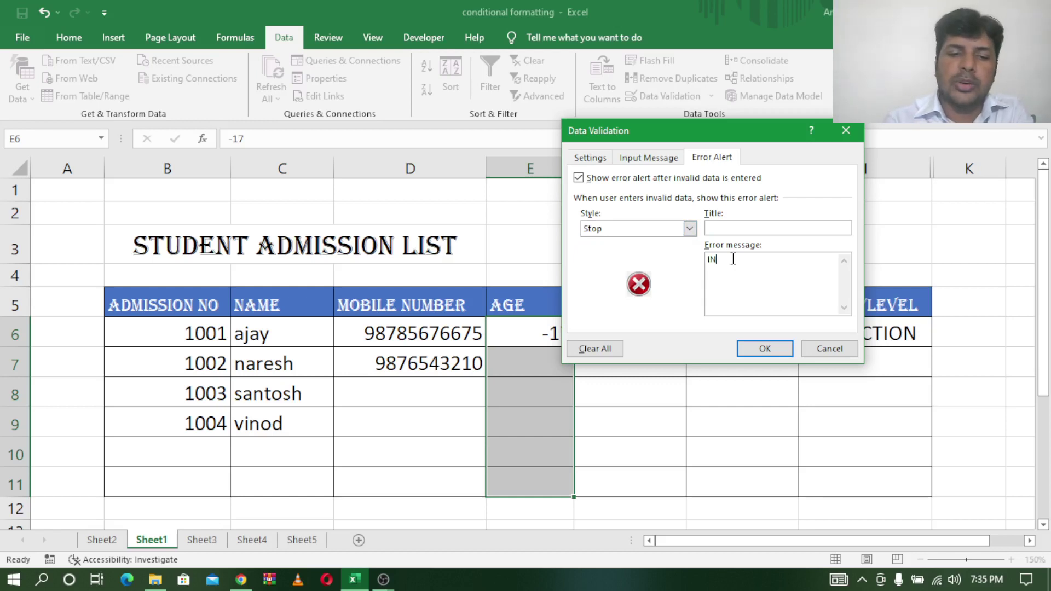
type("VALID ")
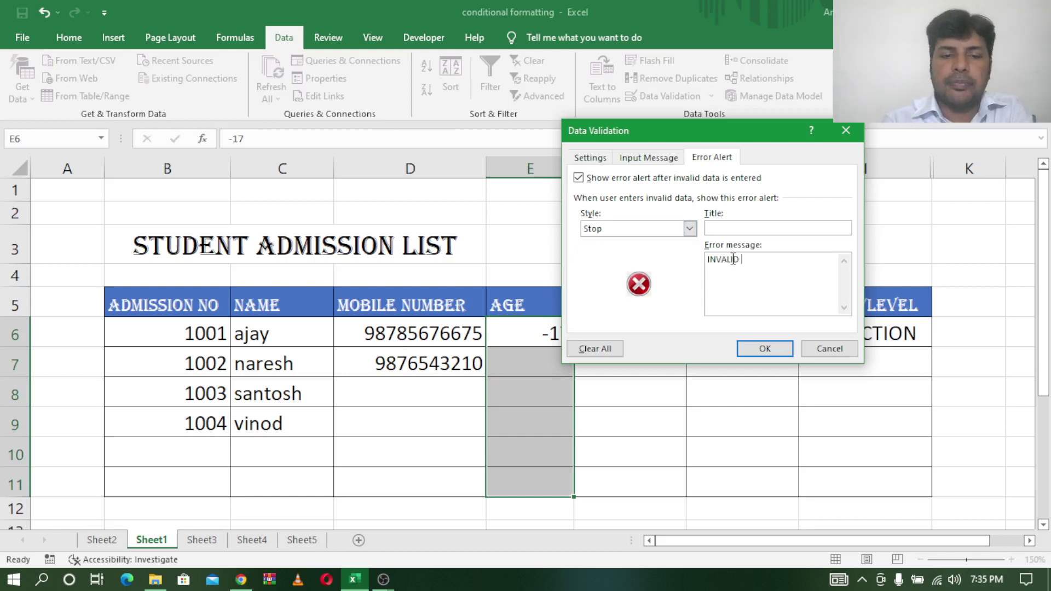
type("DATA")
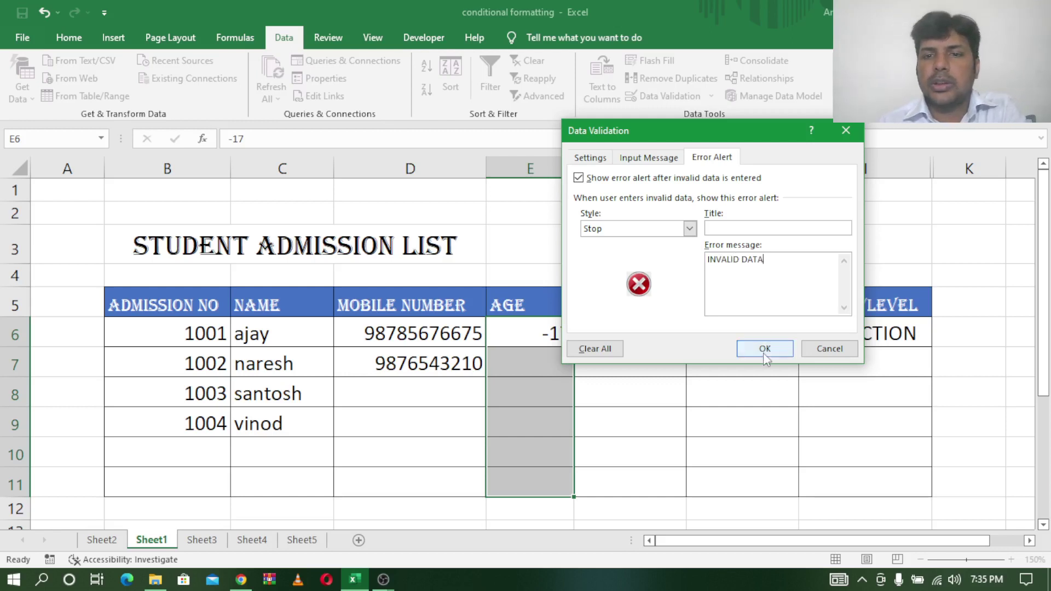
left_click(764, 348)
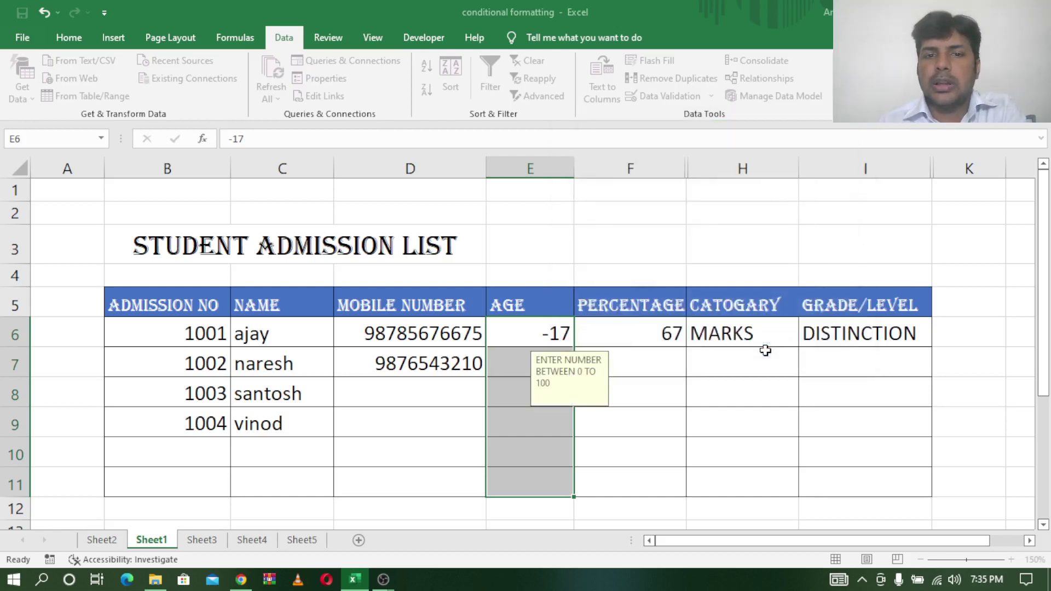
Test E7 with ages -20 and 120, both rejected, then type 23 instead.
left_click(517, 362)
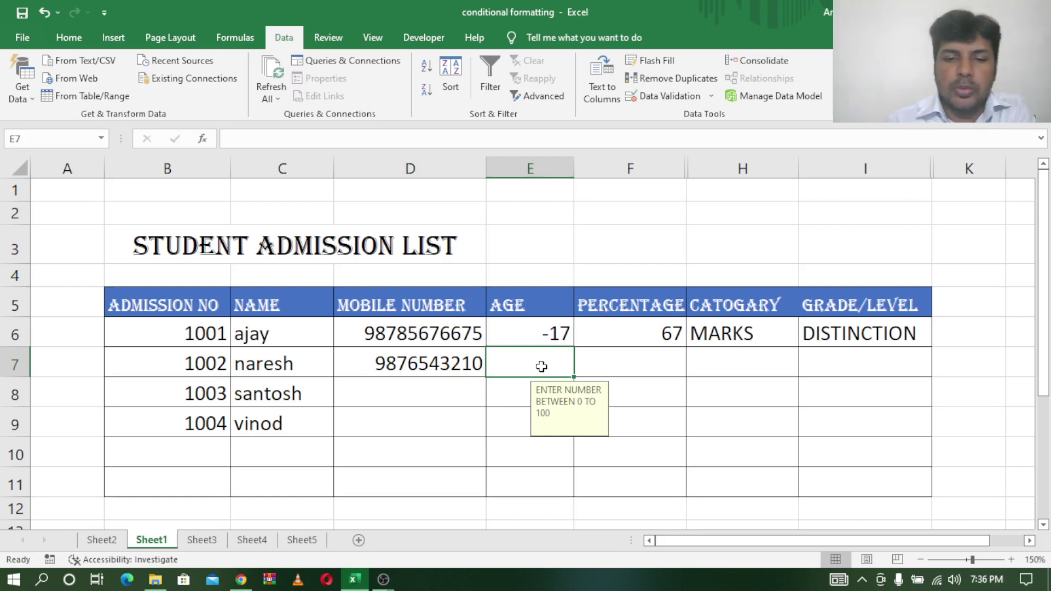
type("-20")
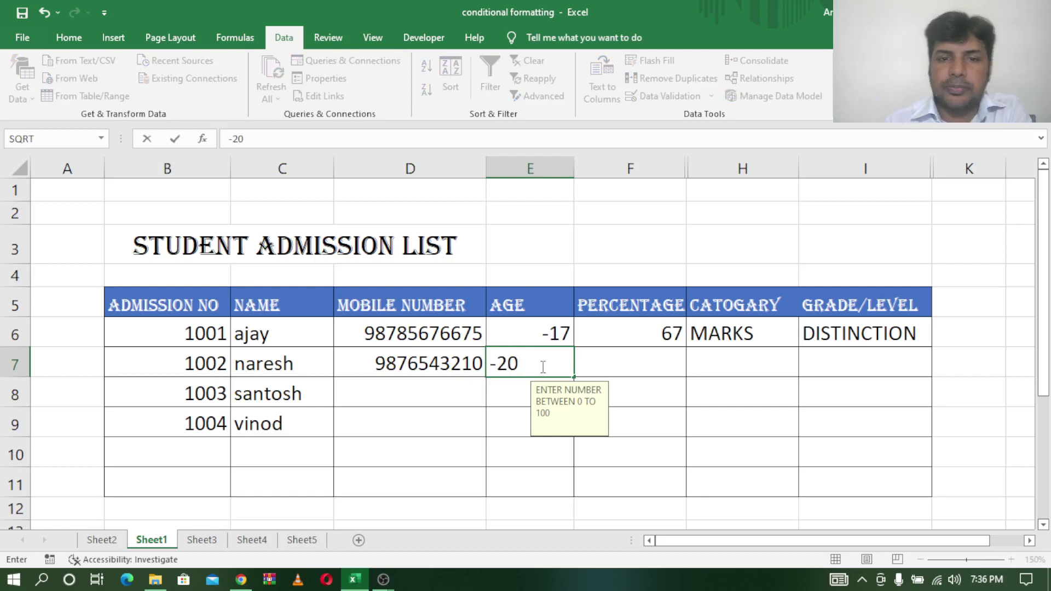
left_click(632, 371)
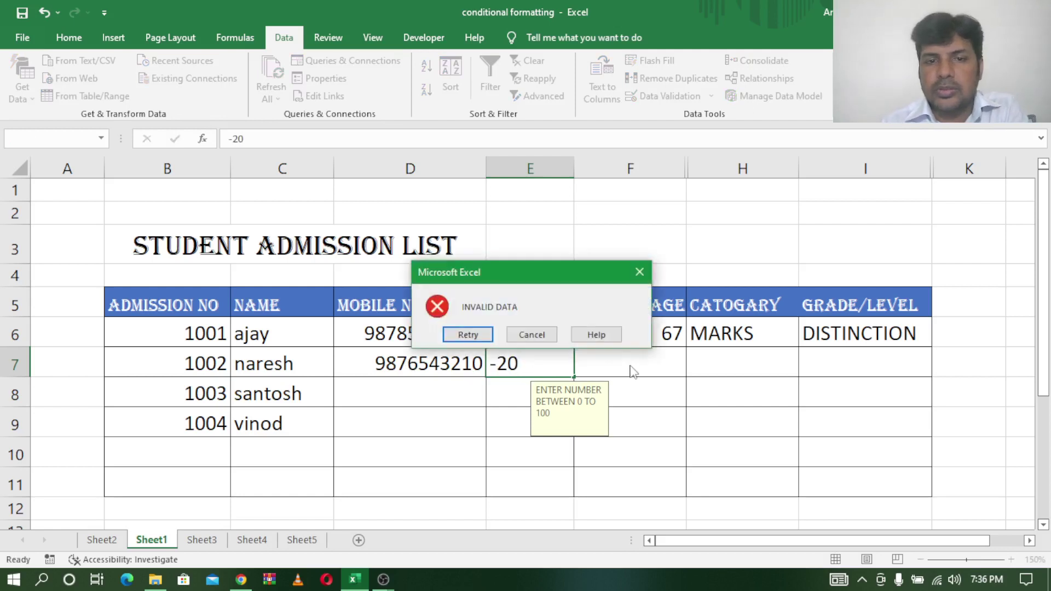
left_click(477, 336)
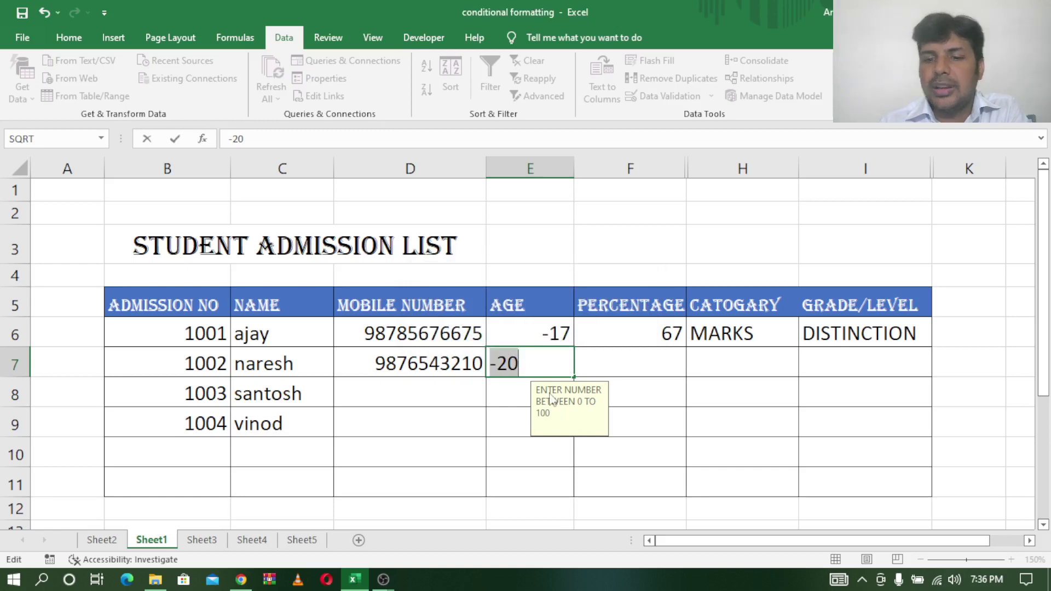
type("120")
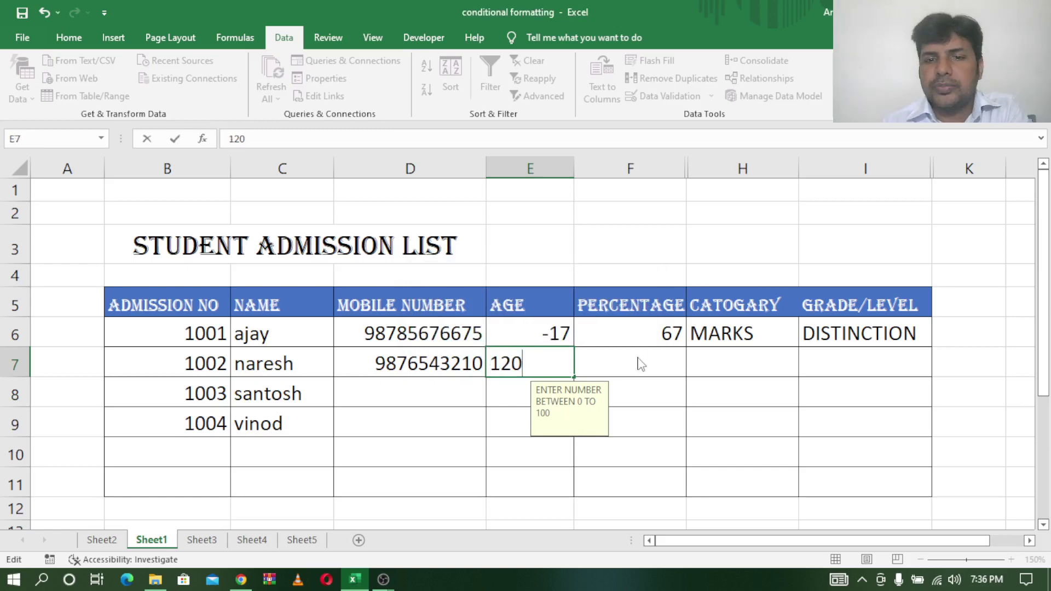
key("Return")
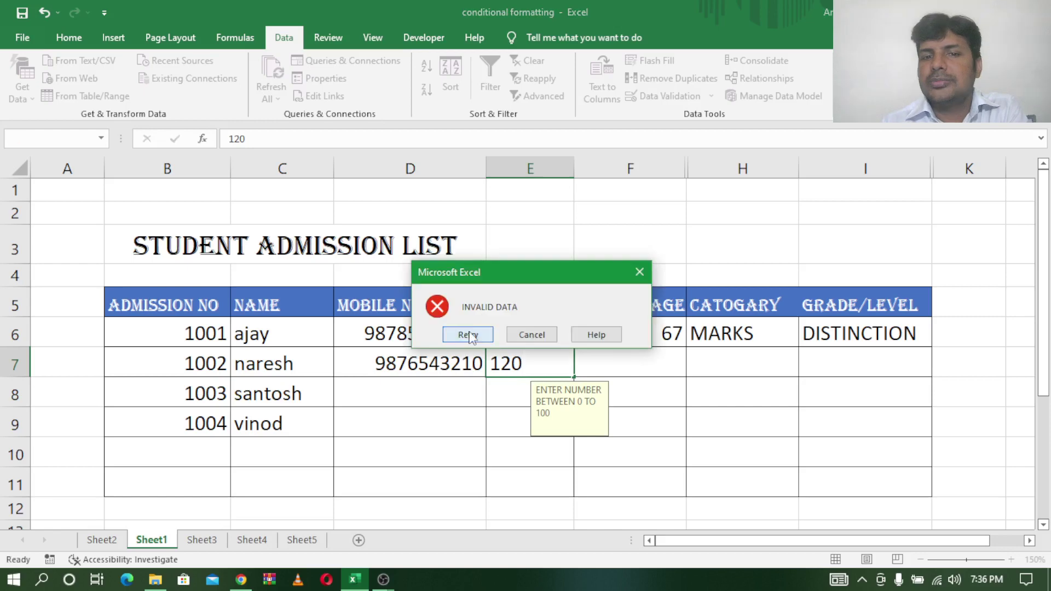
left_click(468, 335)
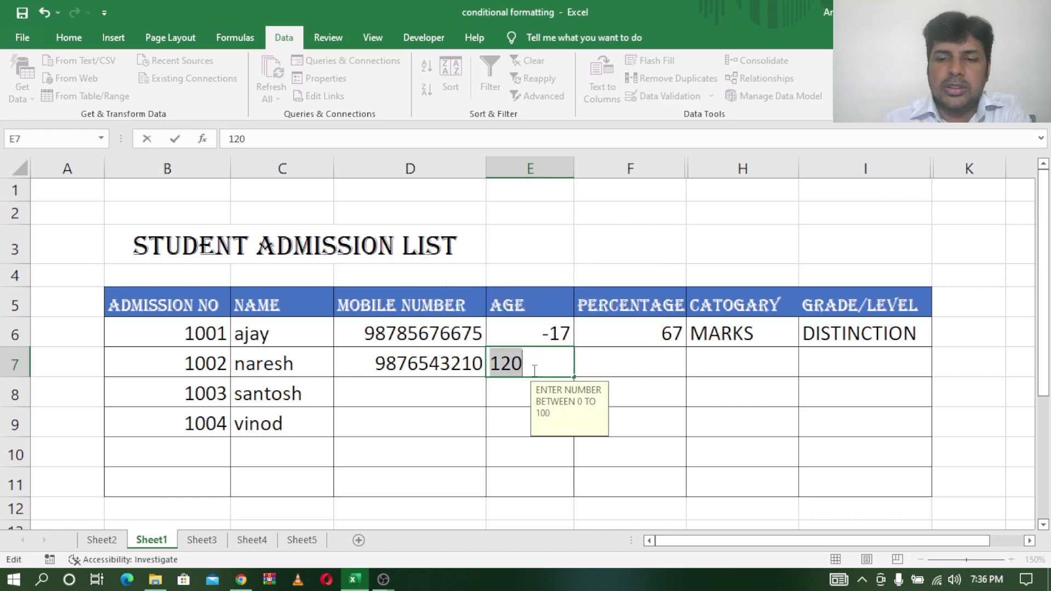
key("BackSpace")
type("23")
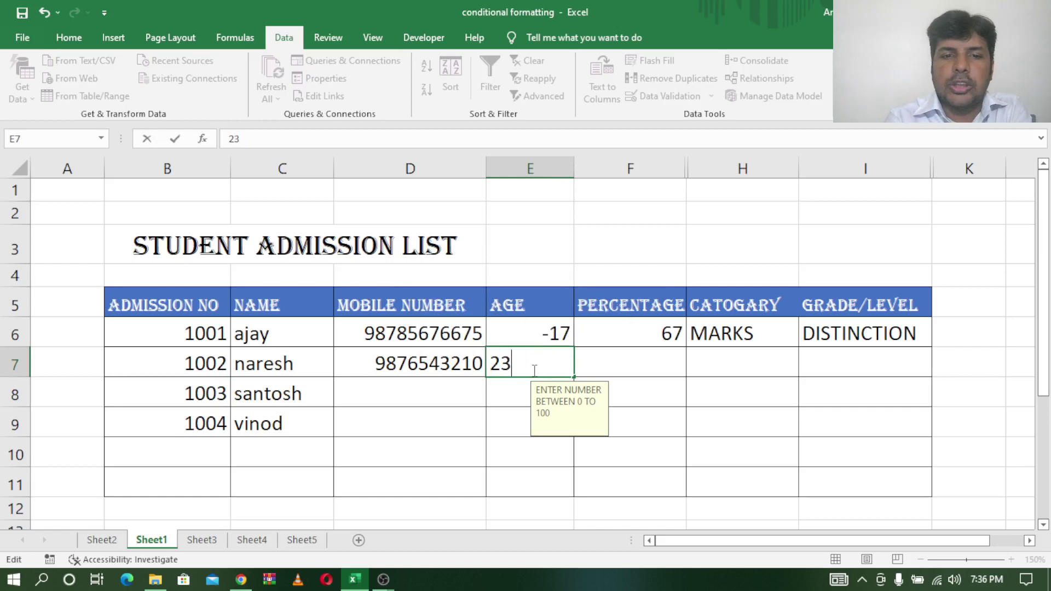
Commit age 23 in E7, check the Sheet3 topic list, then return to the admission list.
left_click(627, 361)
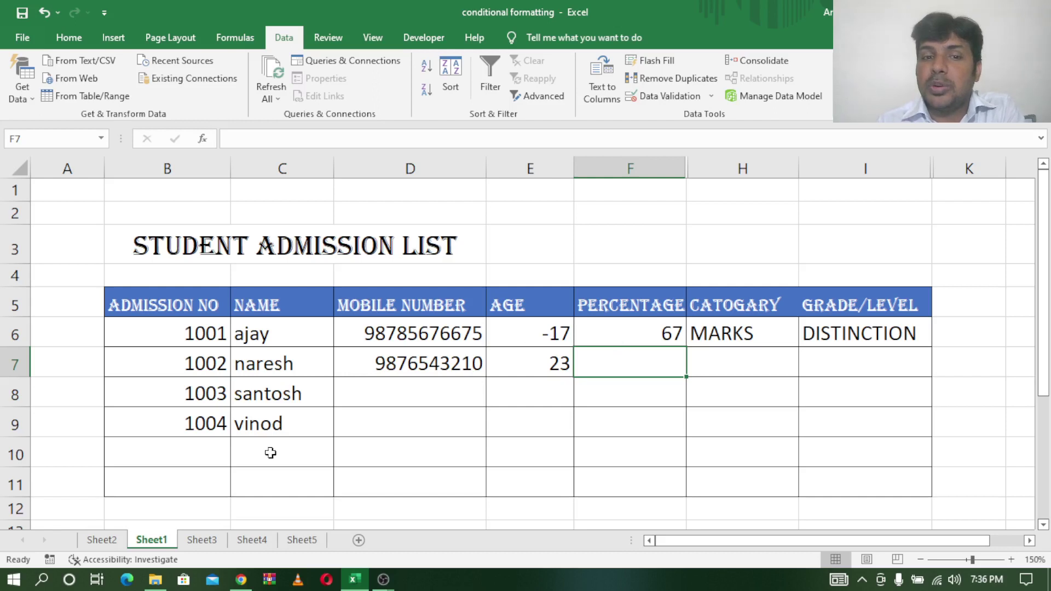
left_click(202, 541)
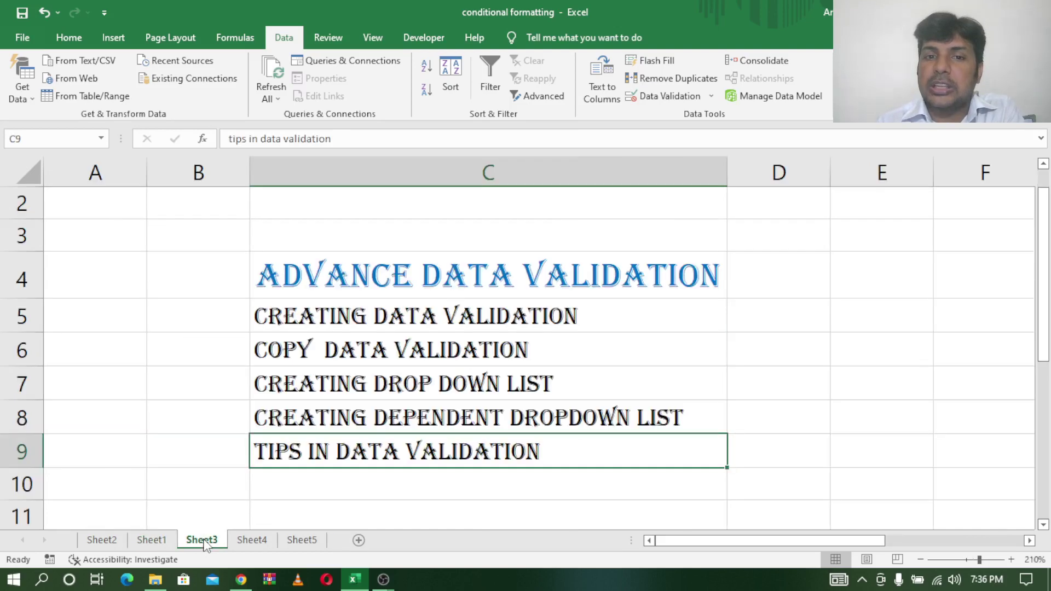
left_click(471, 316)
left_click(472, 355)
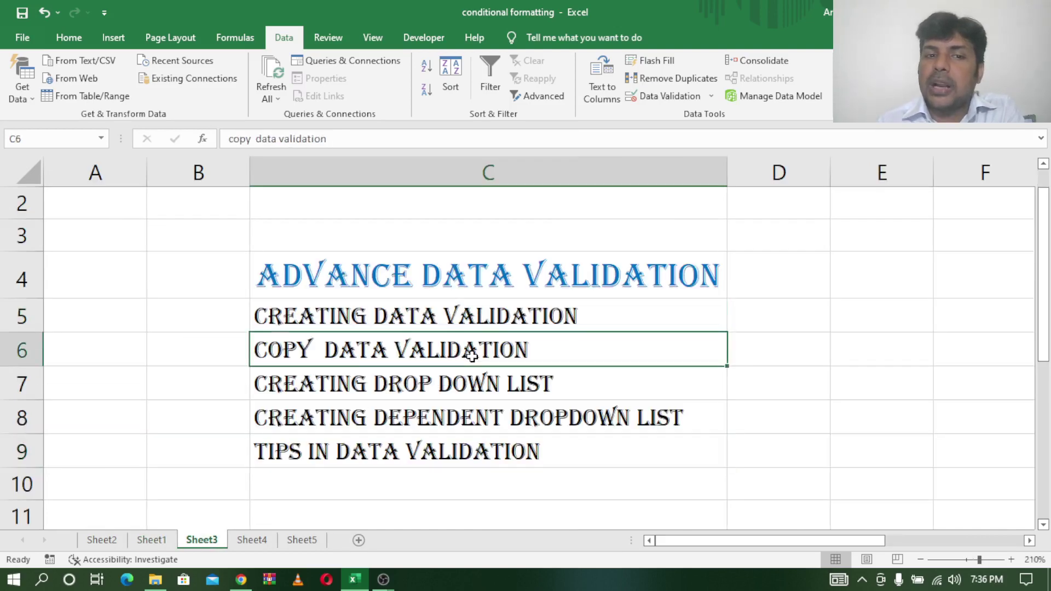
left_click(159, 541)
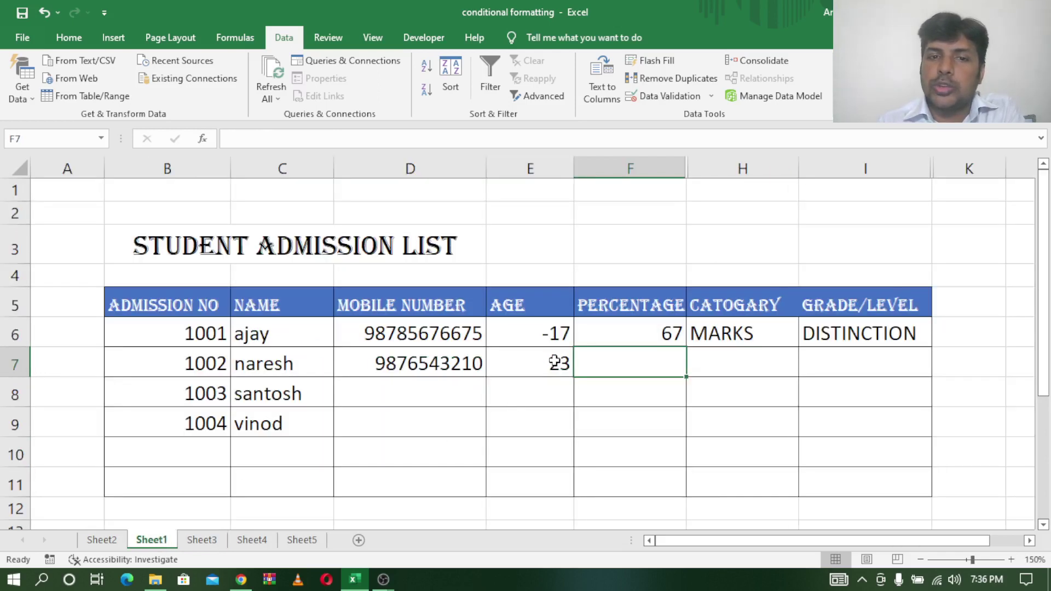
Fill E6's -17 and its 0–100 validation into F6, then down through F11.
left_click(550, 336)
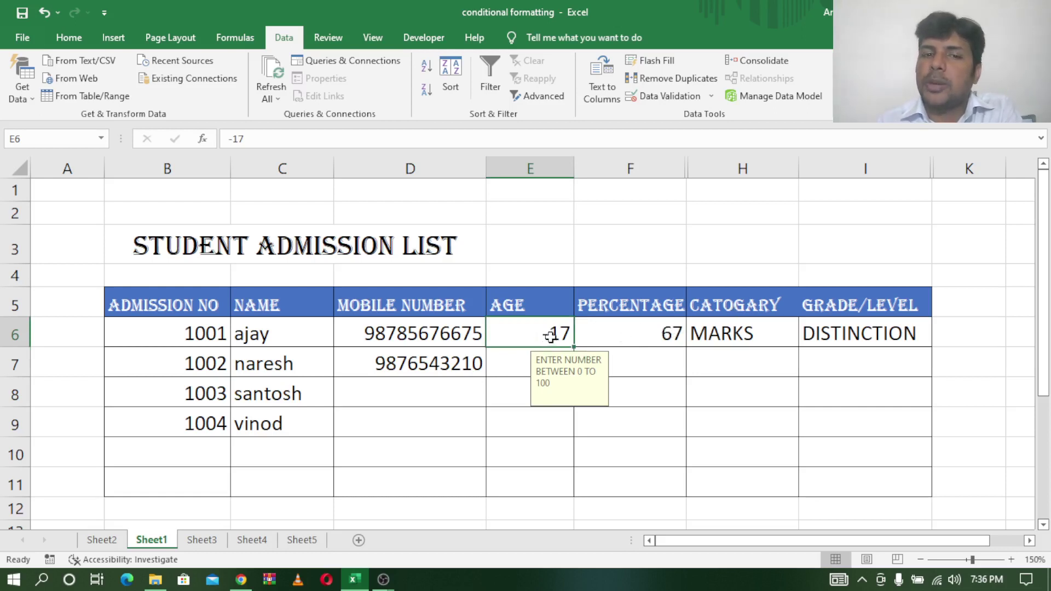
left_click(642, 331)
left_click(530, 333)
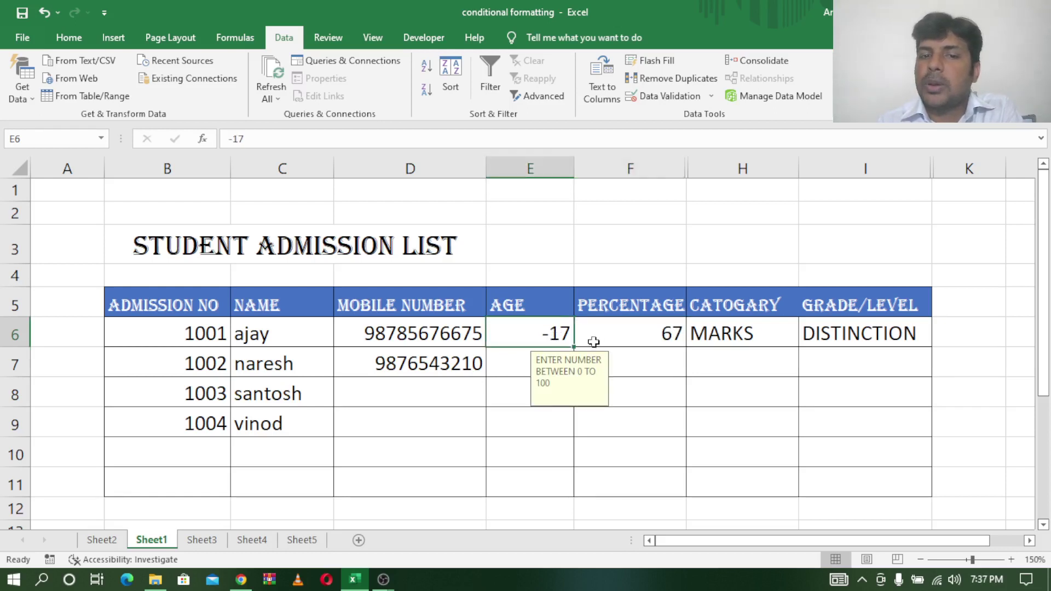
left_click_drag(572, 347, 677, 346)
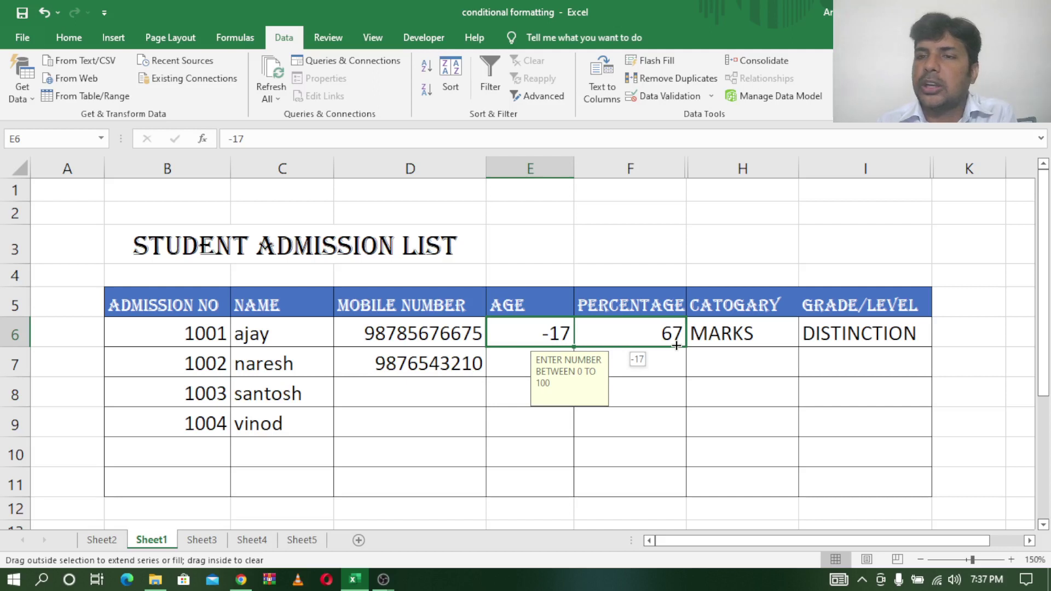
left_click_drag(677, 345, 682, 488)
left_click(680, 335)
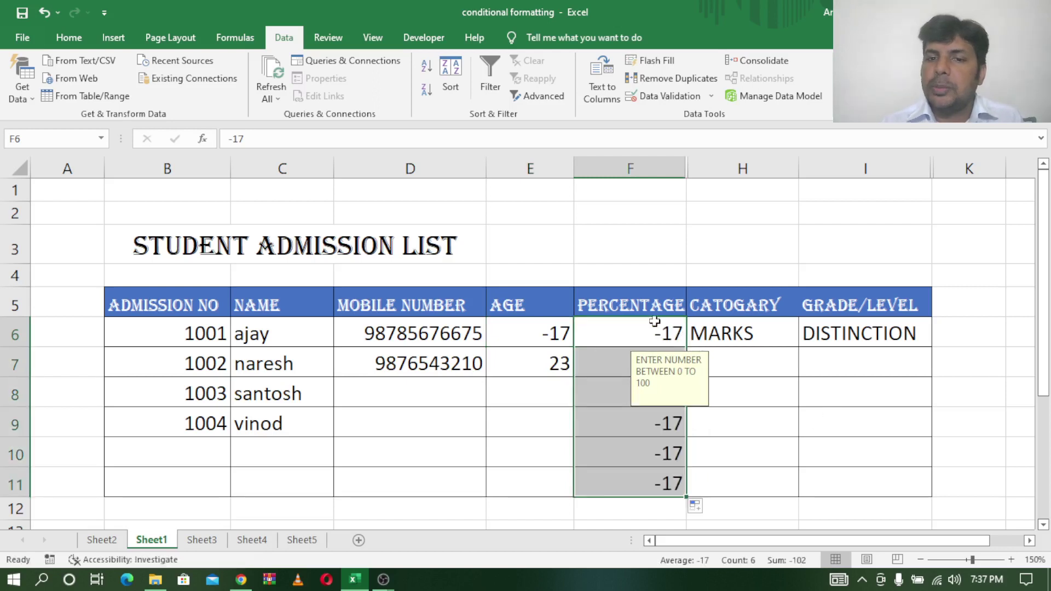
Copy the 0–100 rule down to F11, clear the -17 values, and enter 67 in F6.
left_click_drag(655, 323, 649, 467)
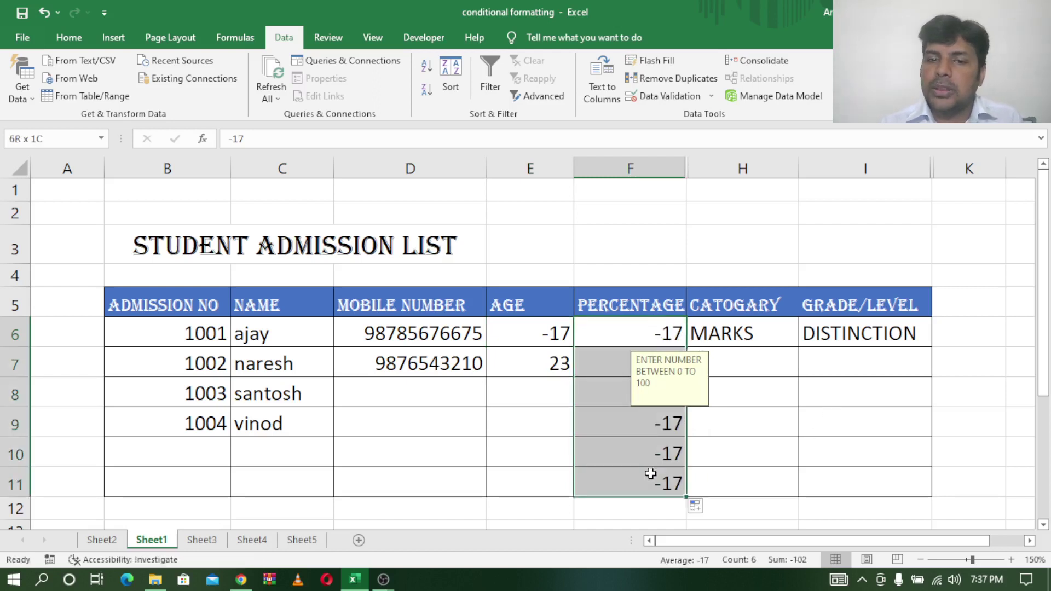
key("Delete")
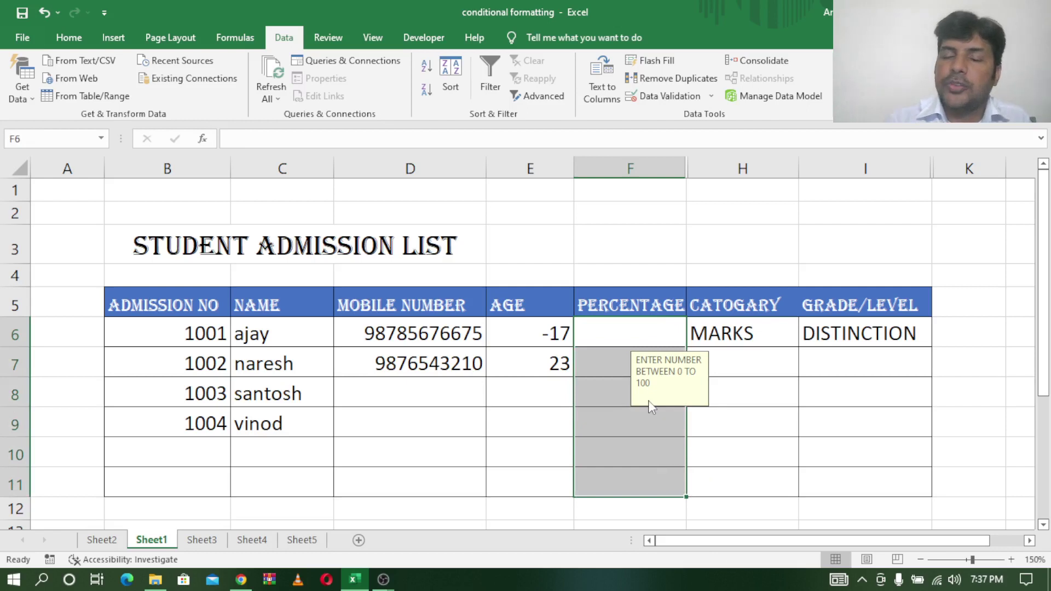
left_click(666, 335)
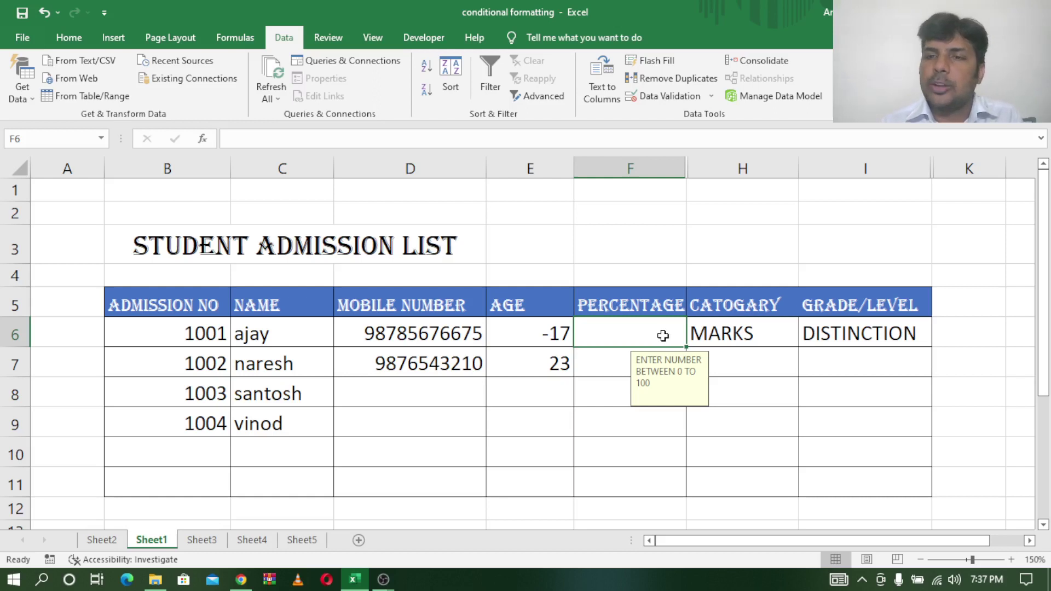
type("67")
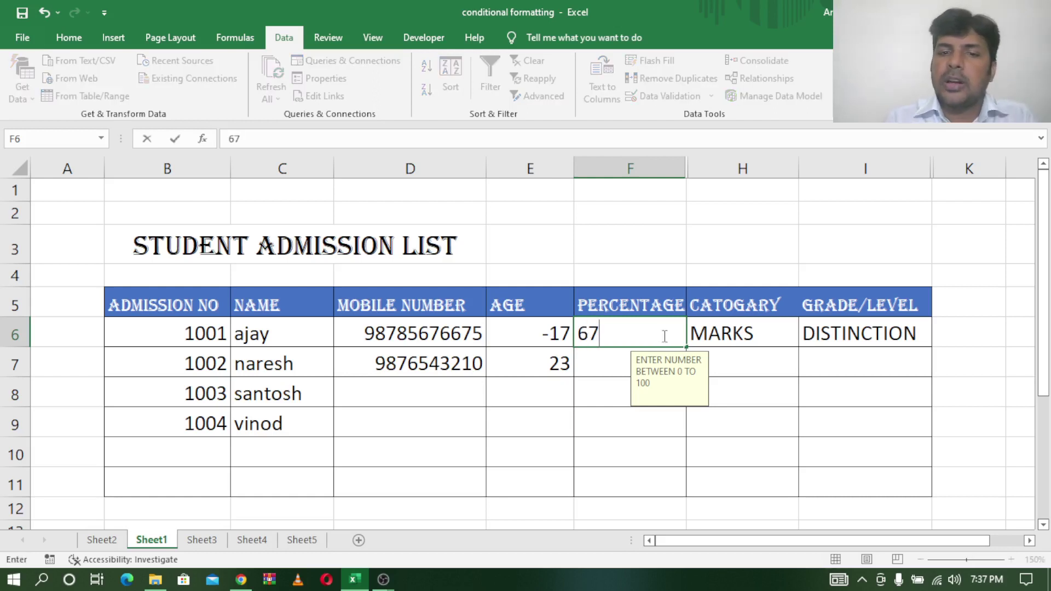
left_click(623, 368)
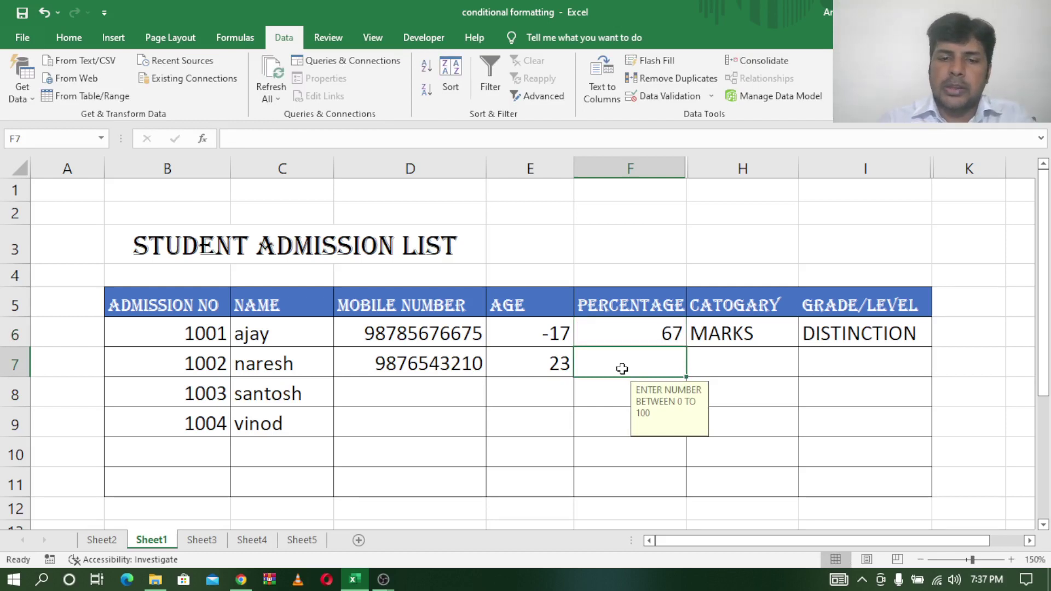
Test the rule with -25 in F7, then replace the rejected entry with 75.
type("-25")
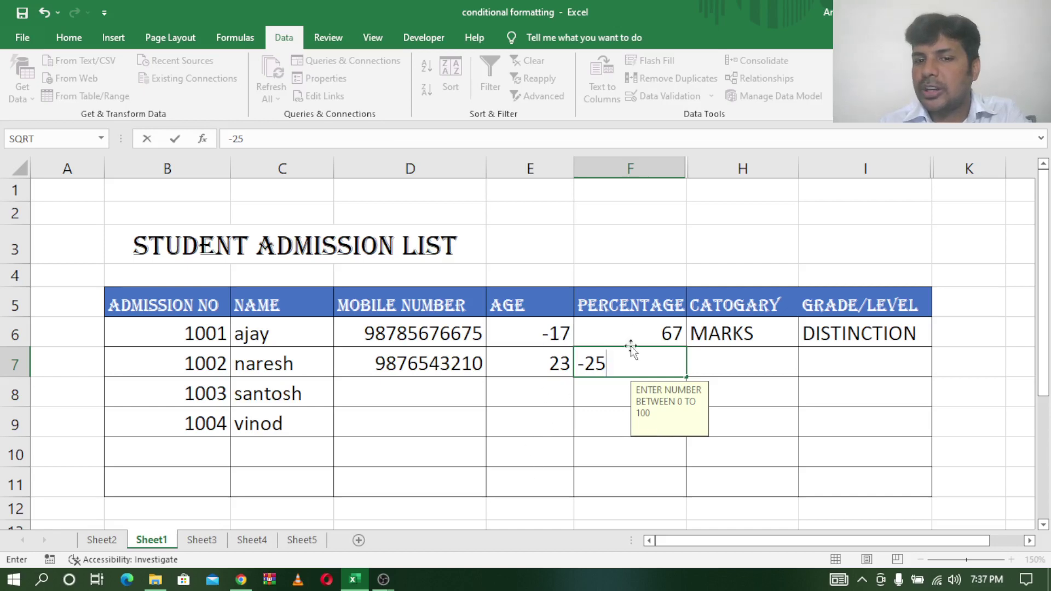
left_click(754, 366)
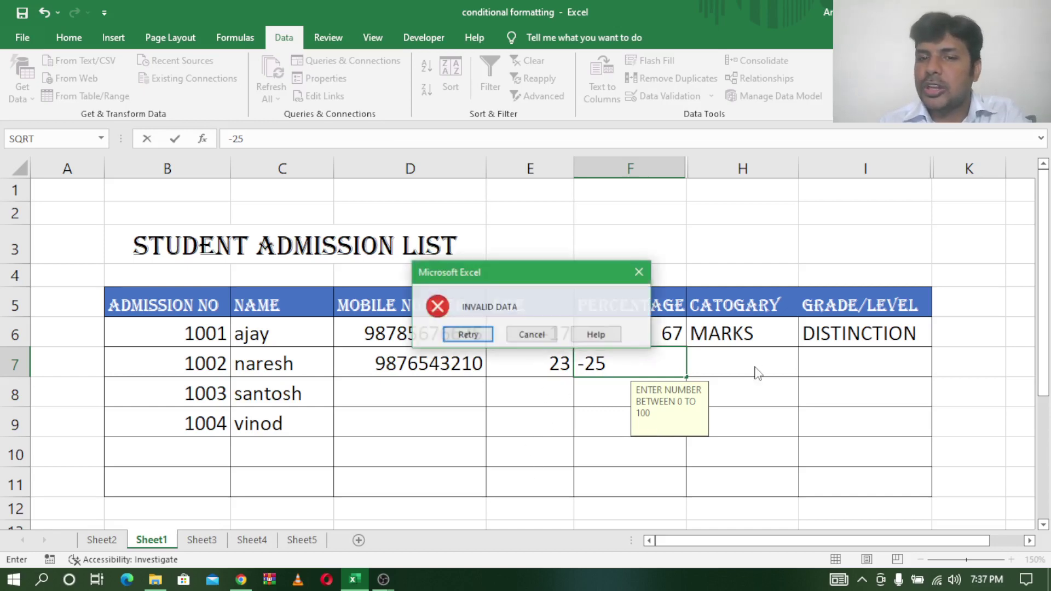
left_click(476, 336)
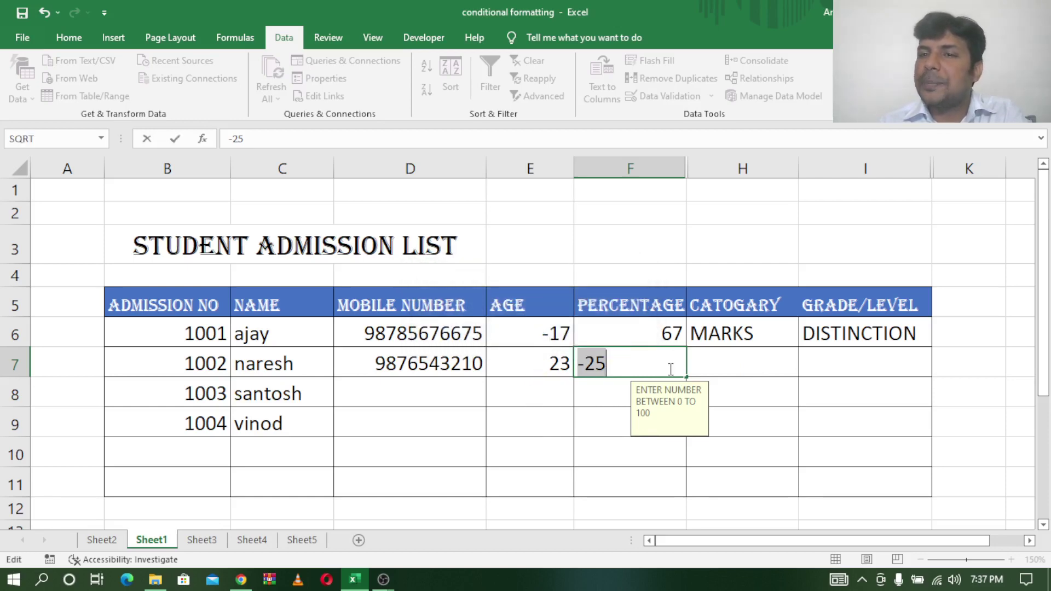
key("BackSpace")
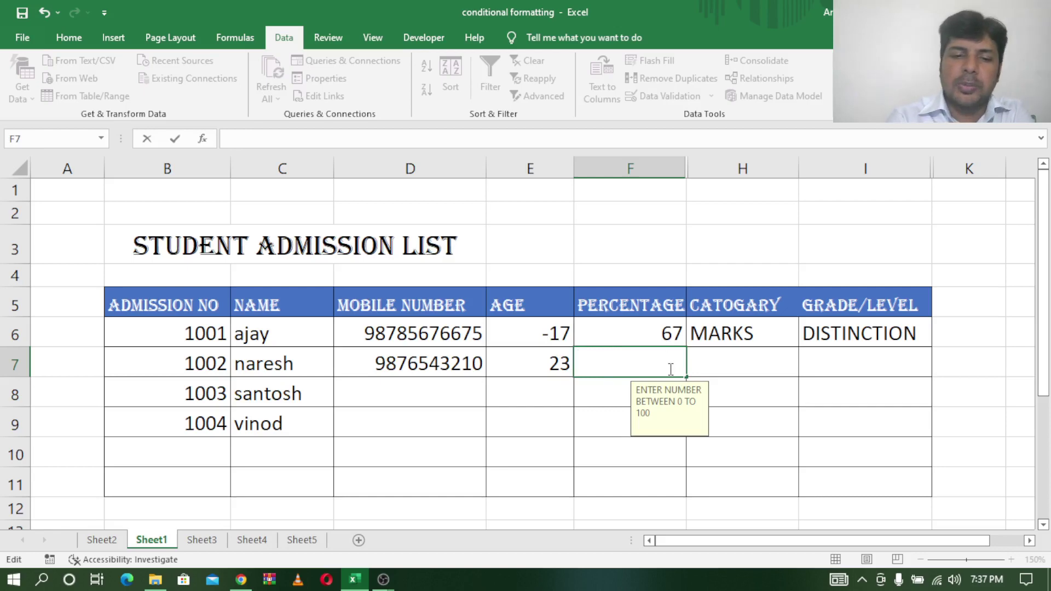
type("75")
left_click(754, 365)
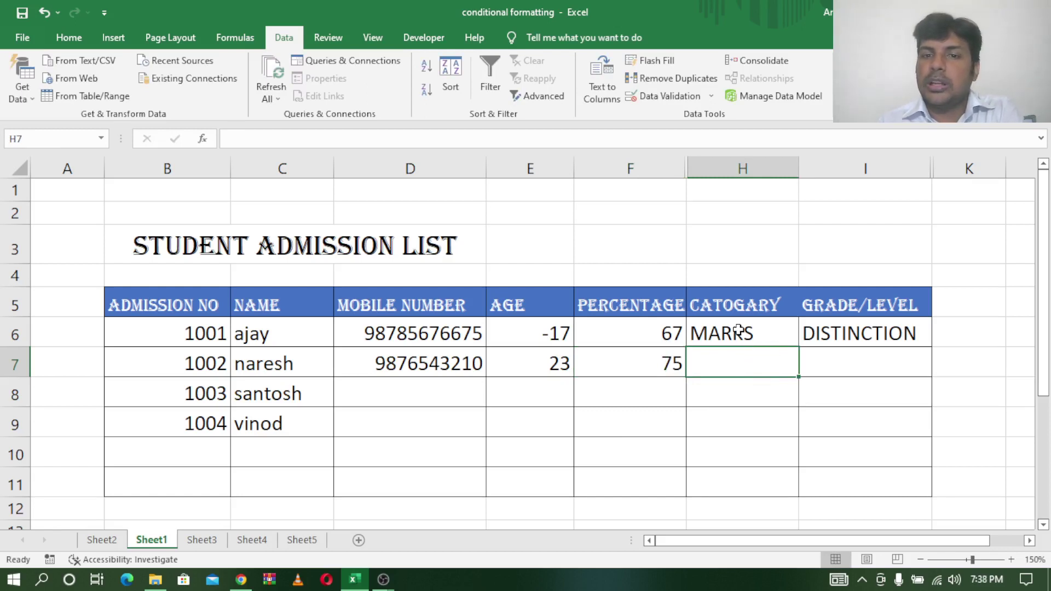
left_click_drag(738, 330, 737, 482)
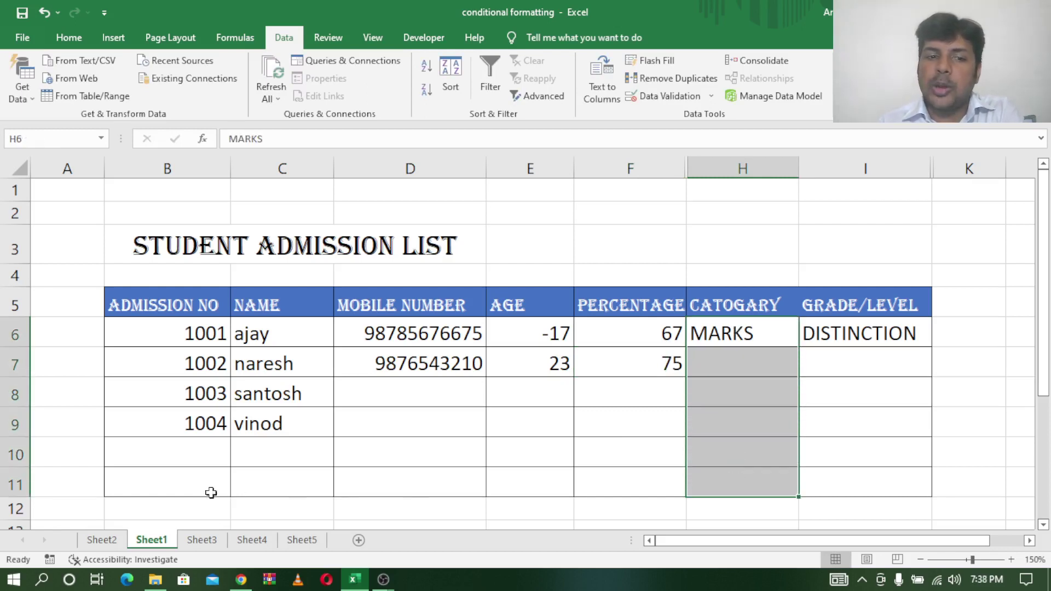
left_click(203, 540)
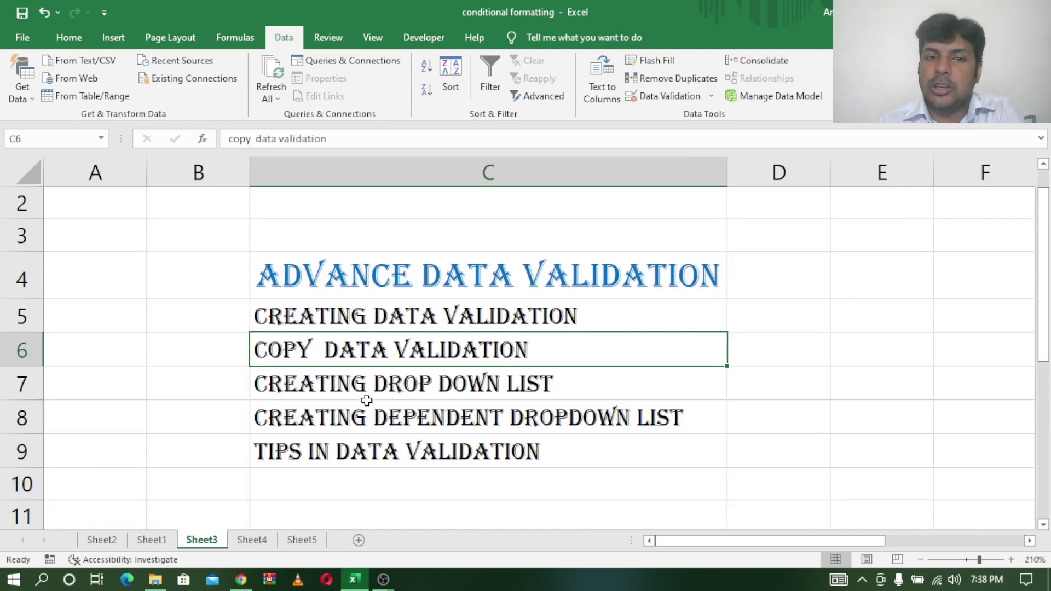
left_click(350, 388)
left_click(353, 421)
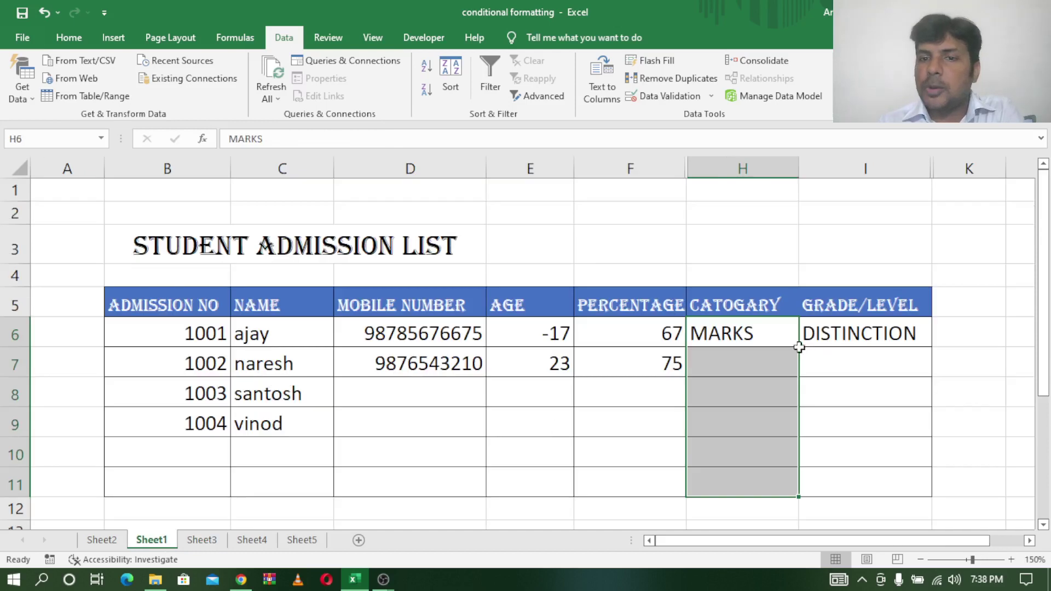
left_click(749, 336)
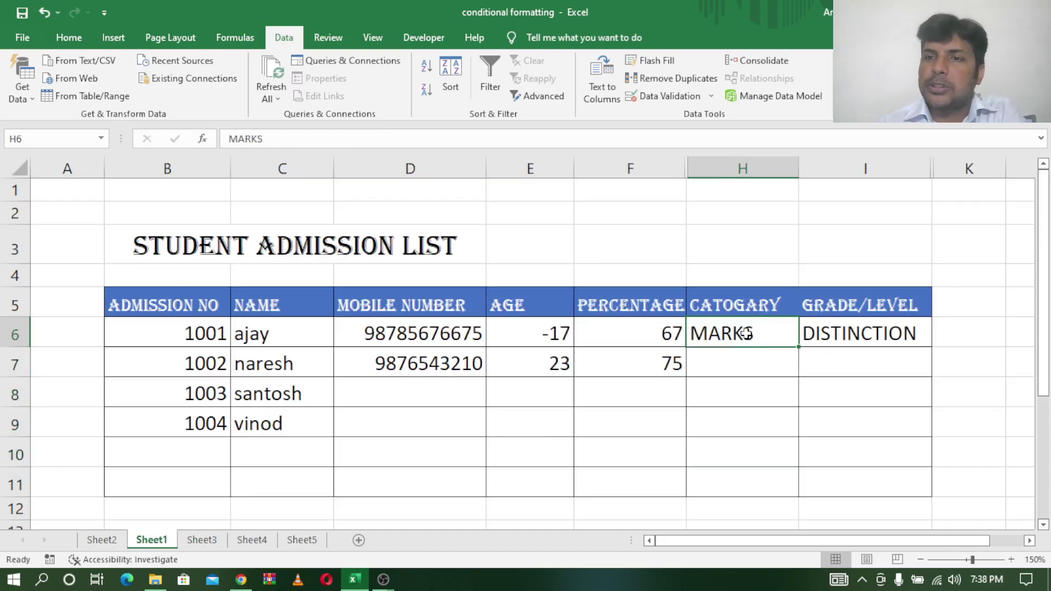
left_click(102, 540)
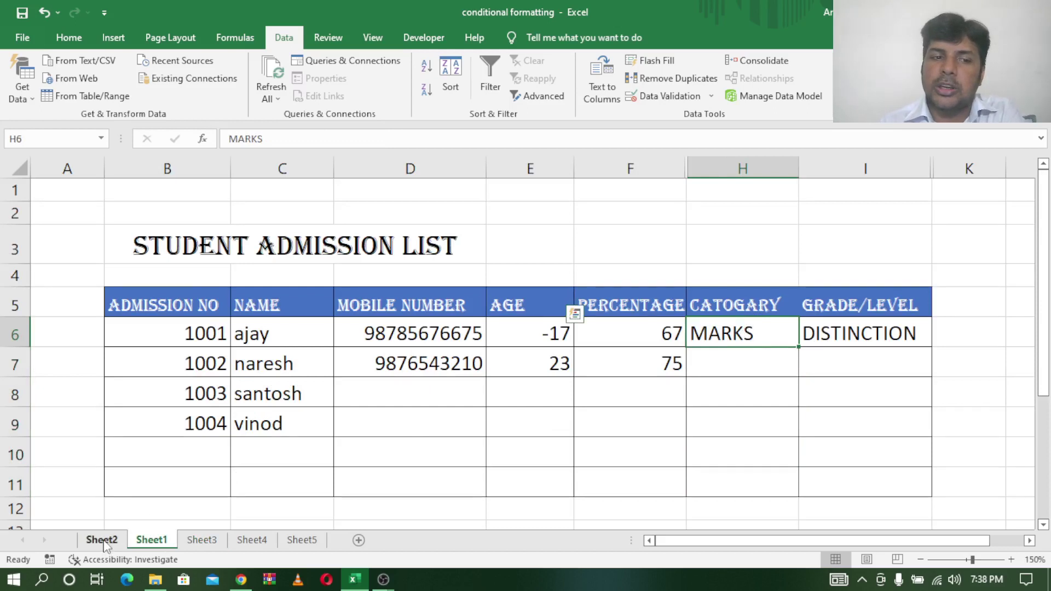
left_click(235, 291)
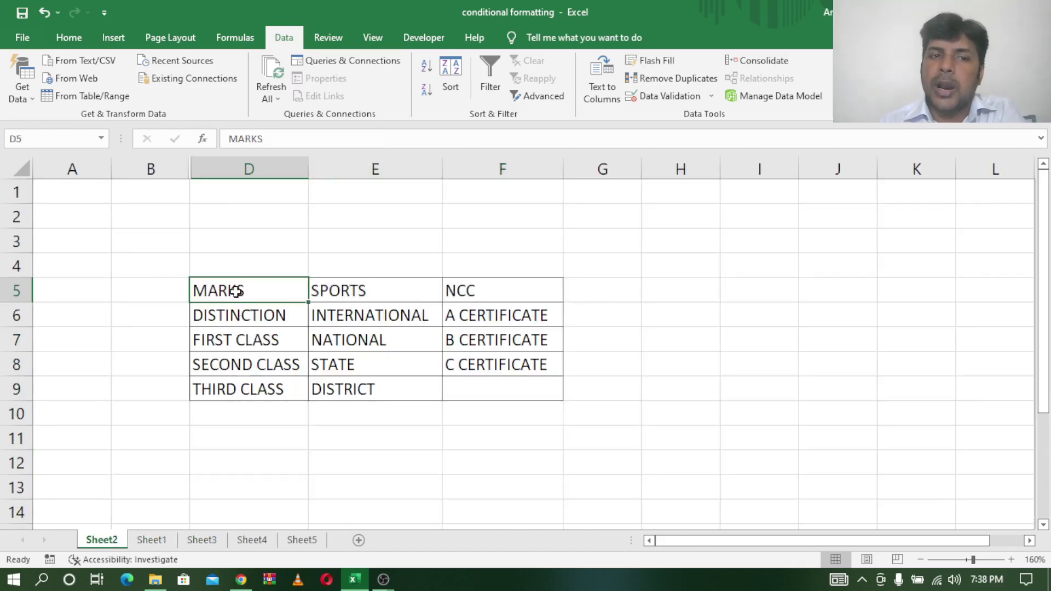
left_click(412, 288)
left_click(499, 288)
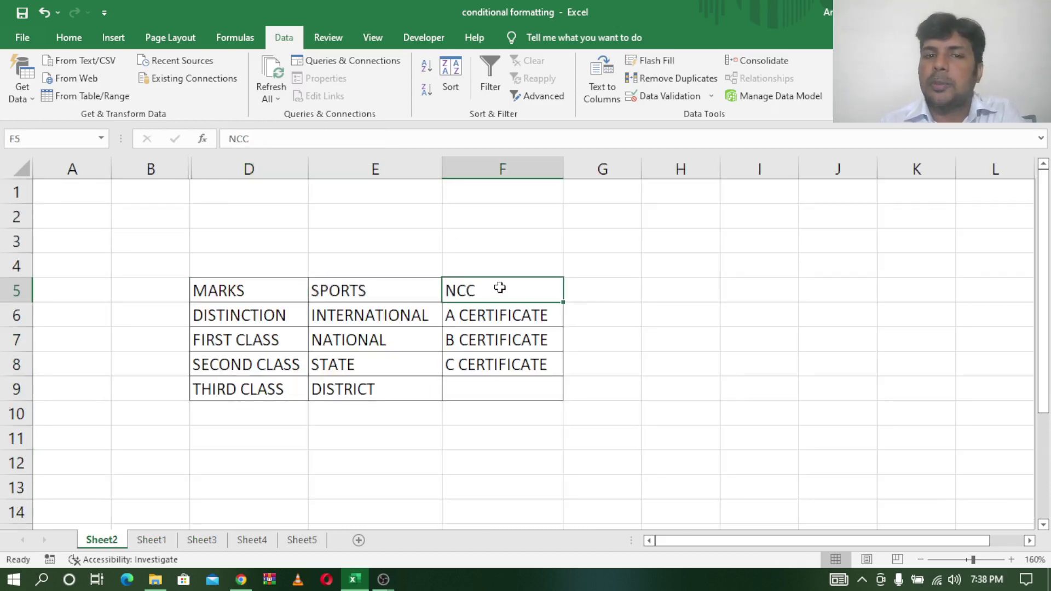
left_click(225, 292)
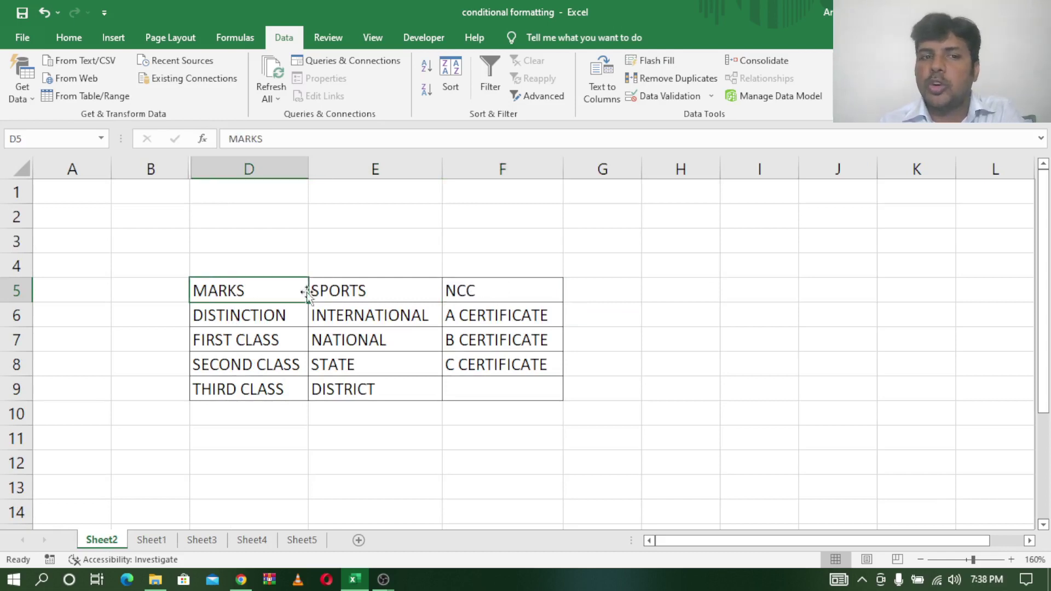
left_click(374, 290)
left_click(473, 289)
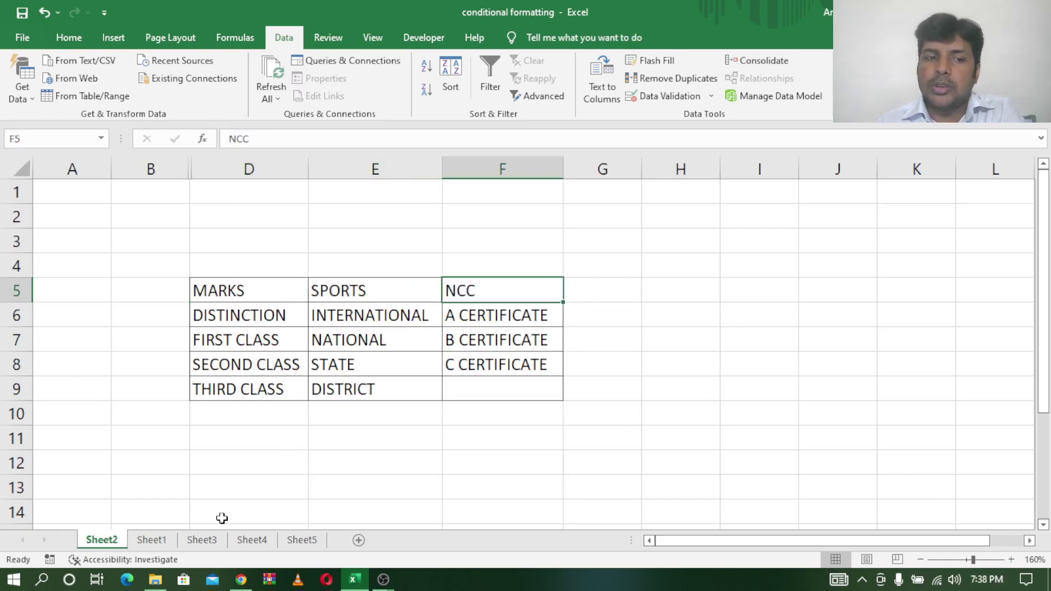
left_click_drag(236, 292, 476, 289)
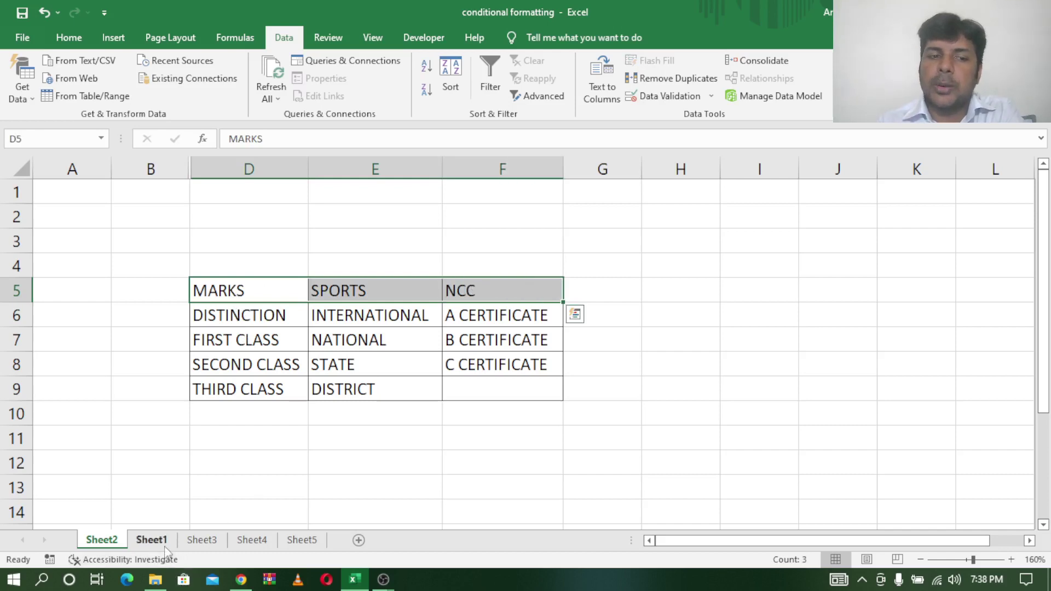
left_click(152, 541)
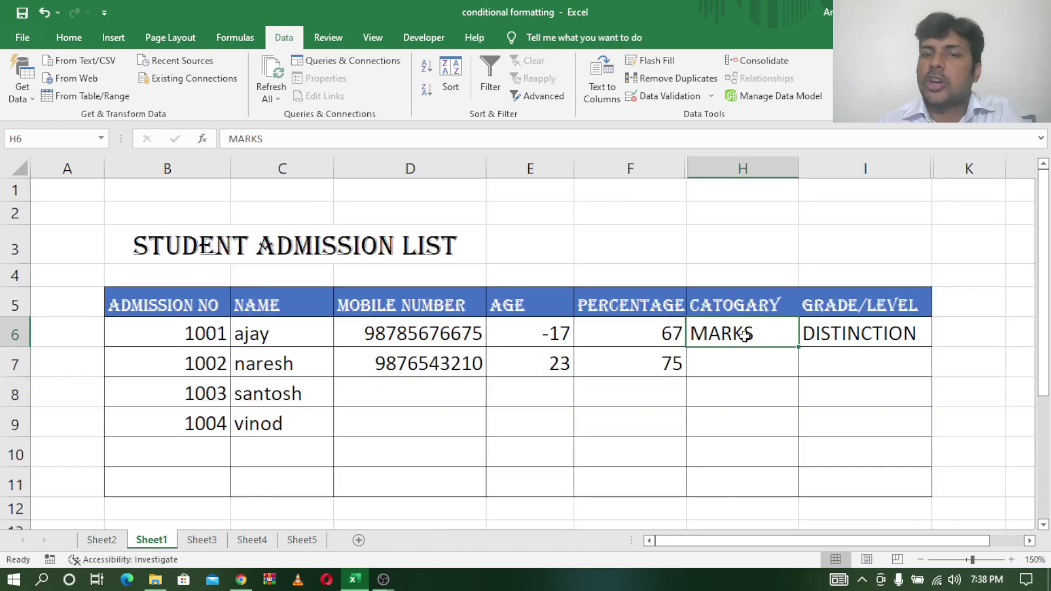
Restrict H6:H11 to a list sourced from Sheet2!D5:F5 (MARKS, SPORTS, NCC).
left_click_drag(748, 335, 756, 485)
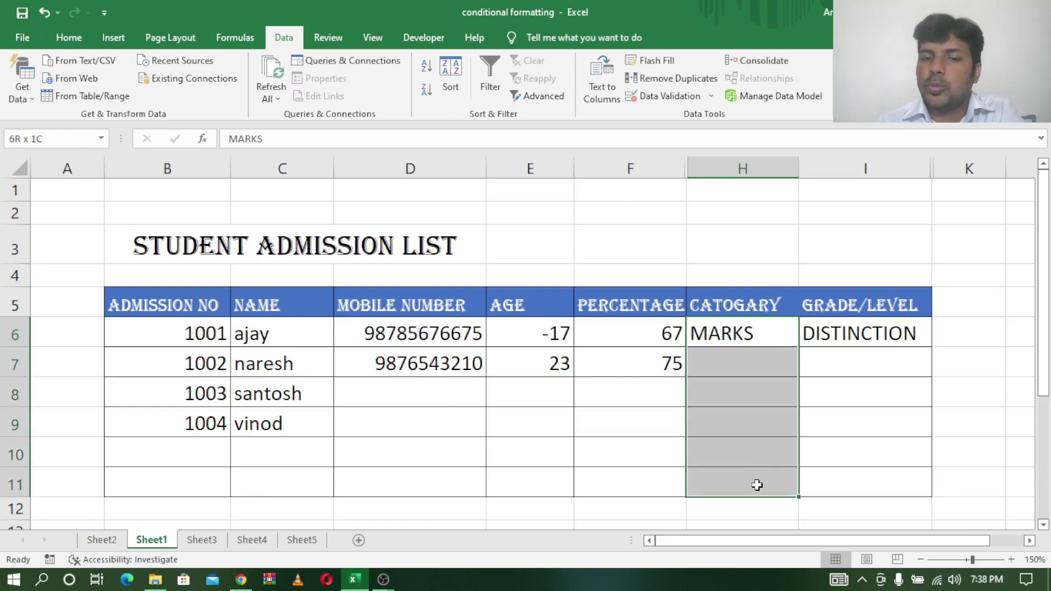
left_click(662, 98)
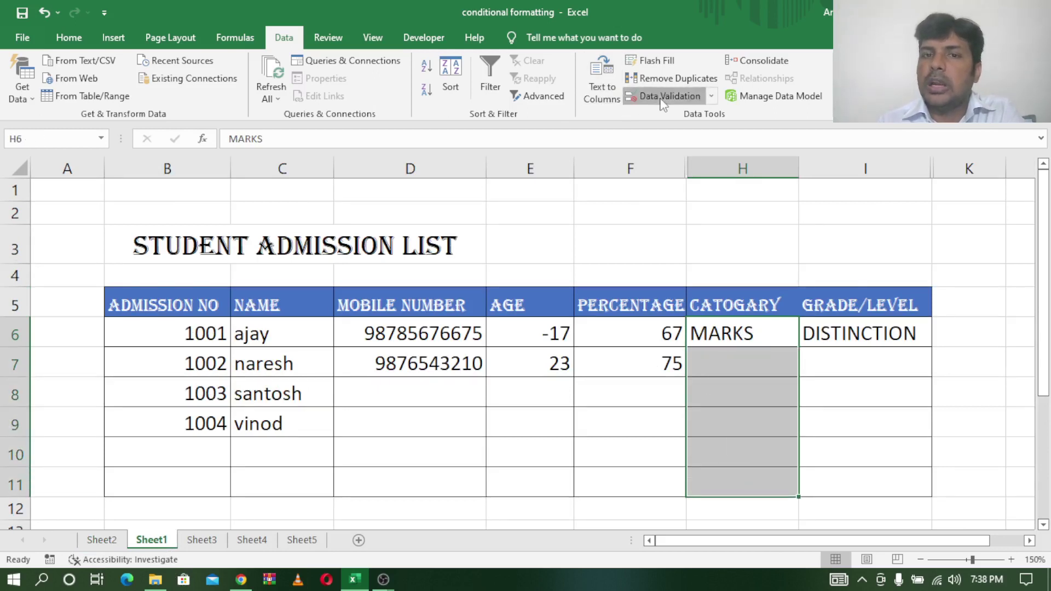
left_click(588, 158)
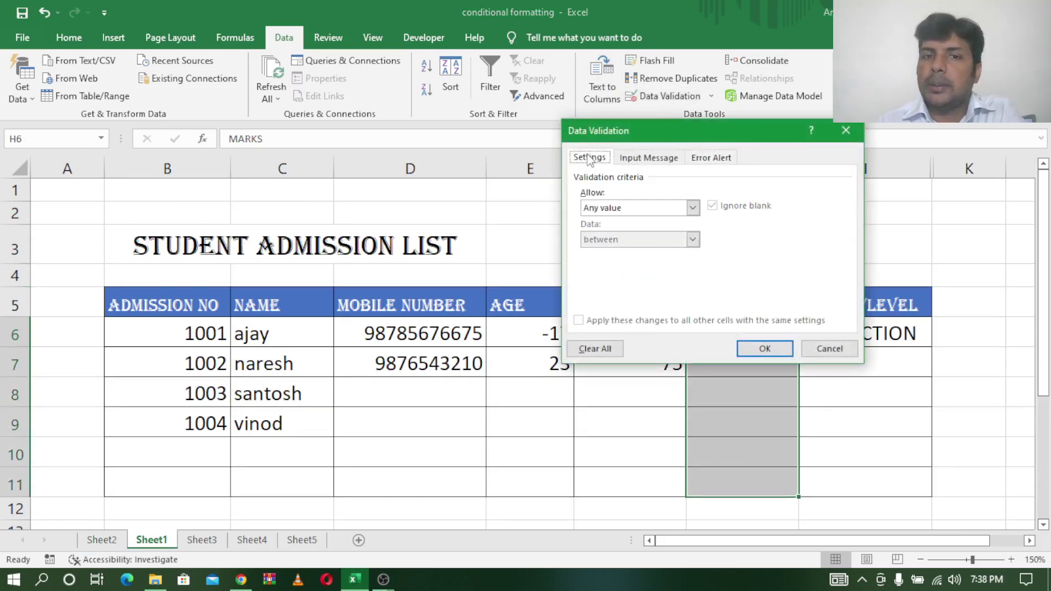
left_click(692, 207)
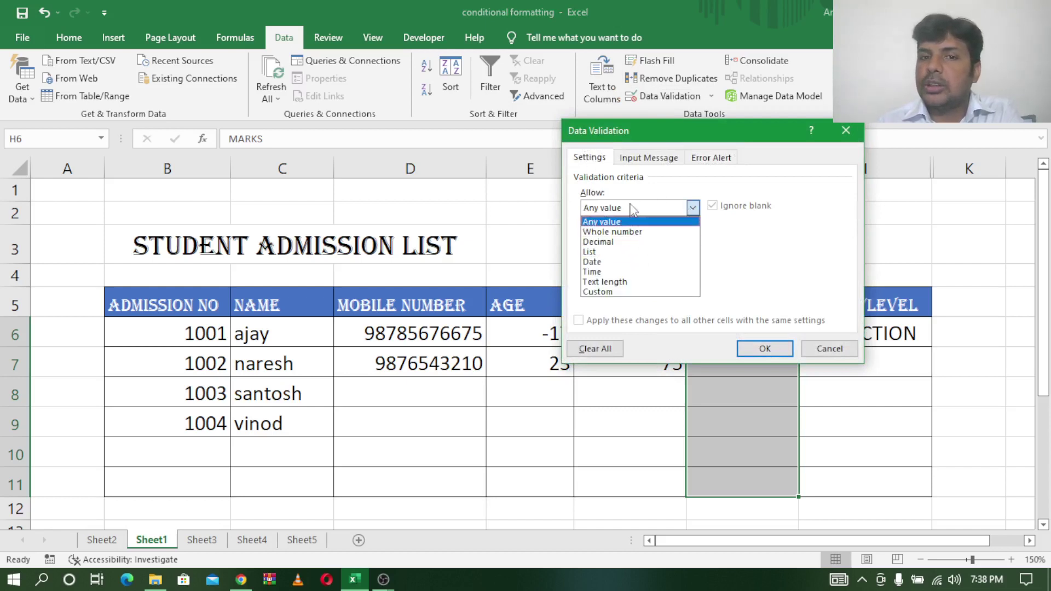
left_click(634, 254)
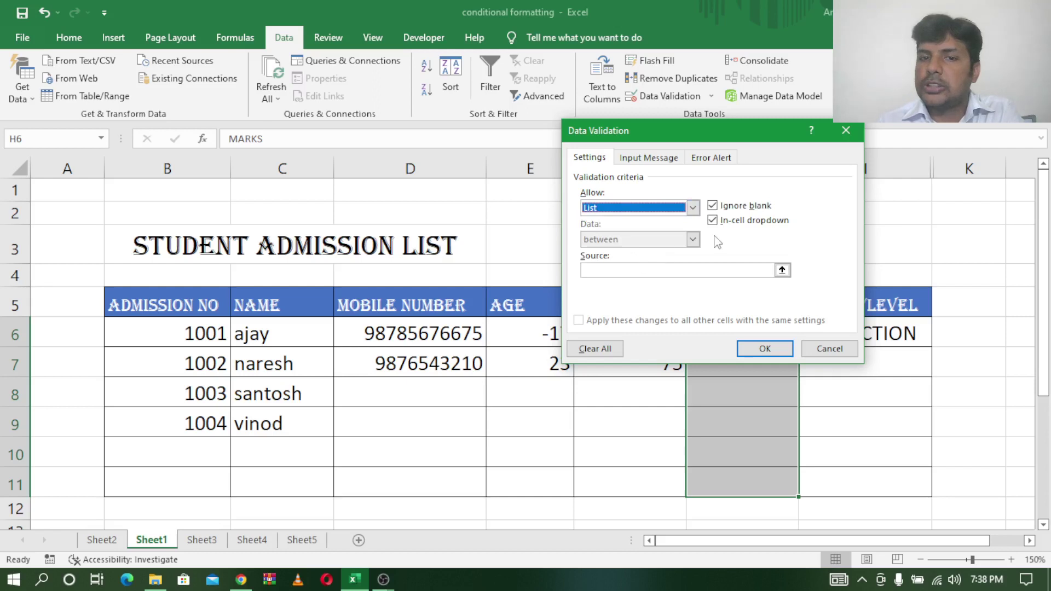
left_click(665, 273)
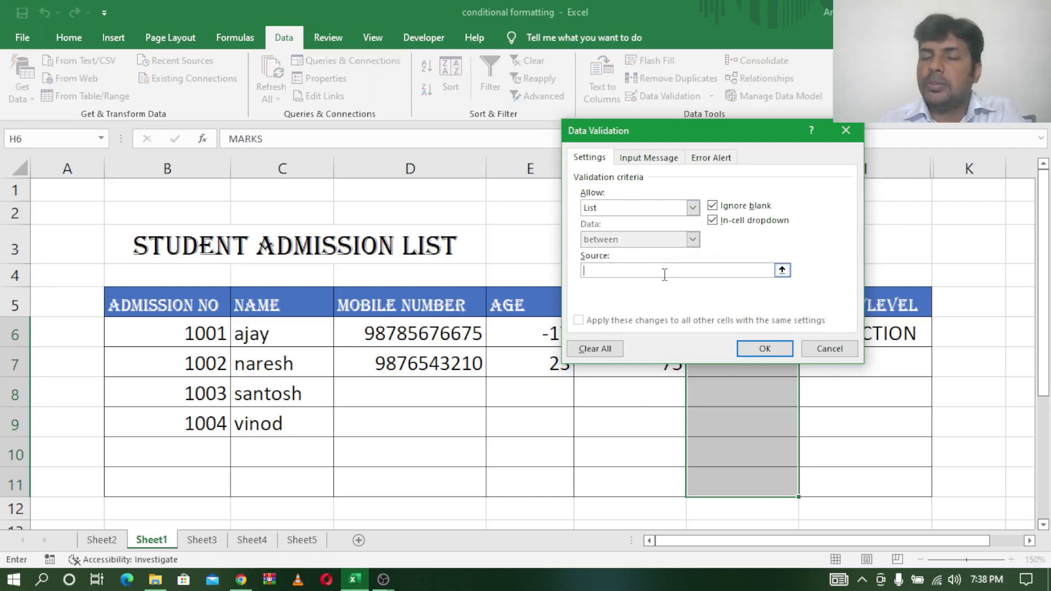
type("M")
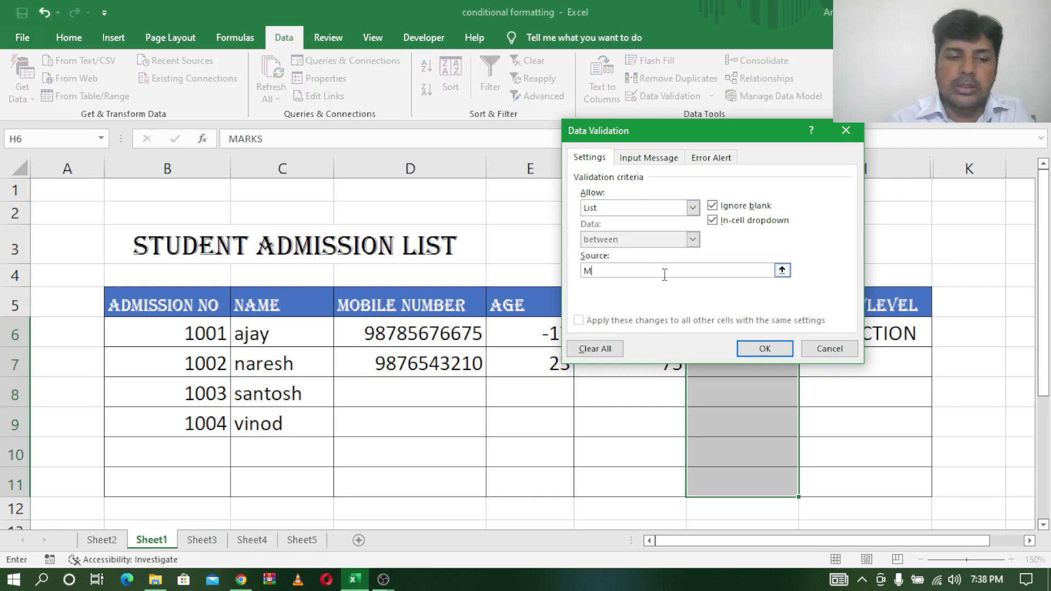
type("A")
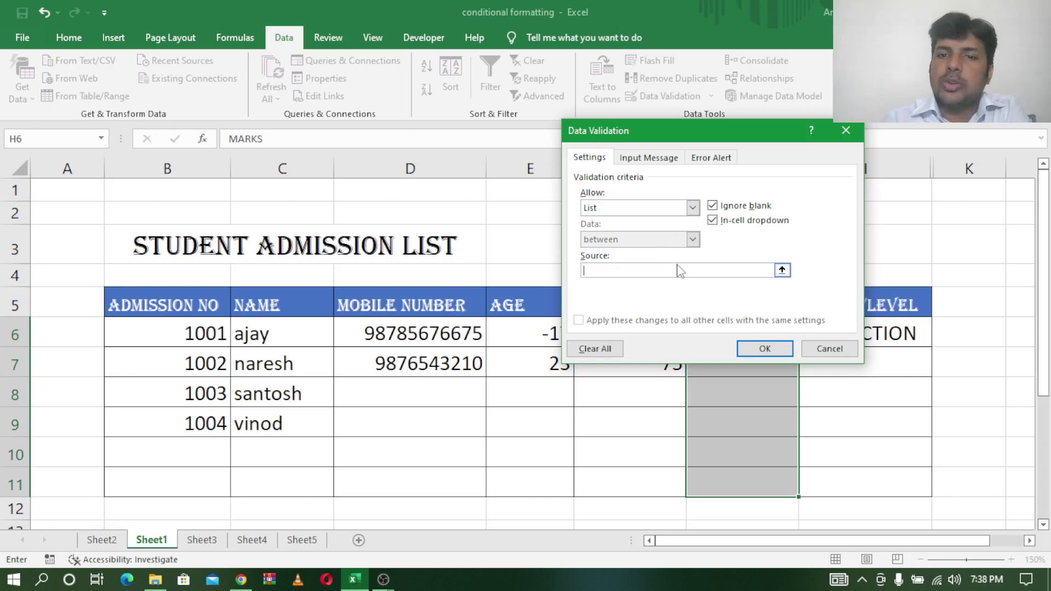
left_click(782, 271)
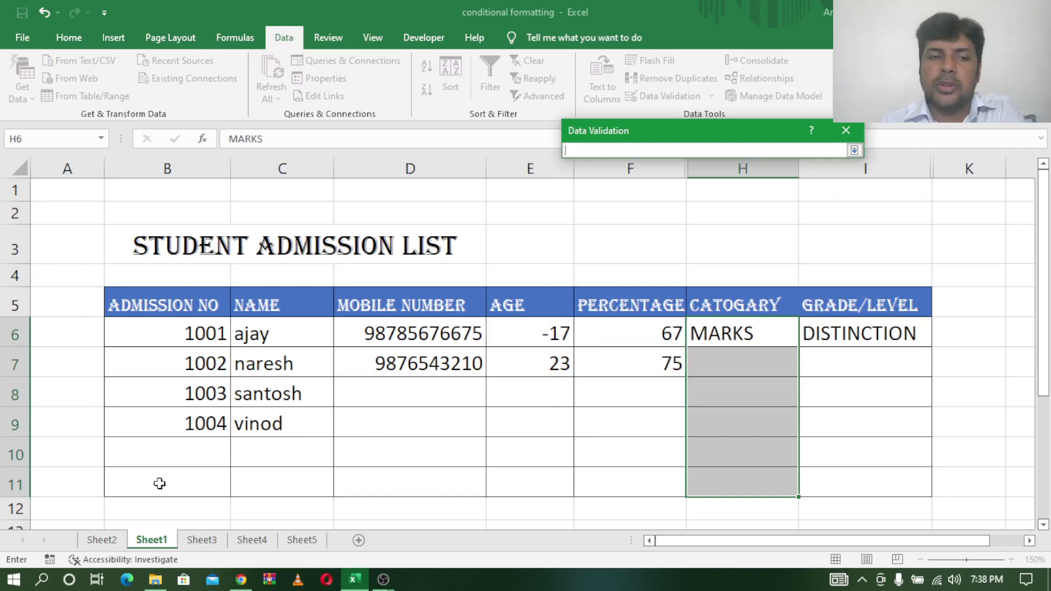
left_click(99, 544)
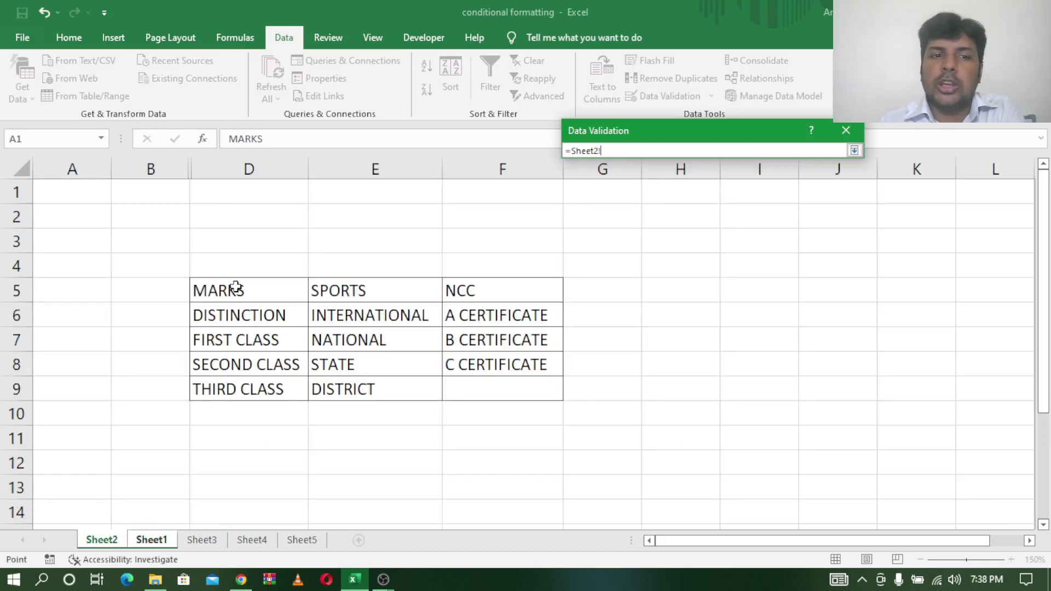
left_click(265, 287)
left_click_drag(264, 287, 454, 290)
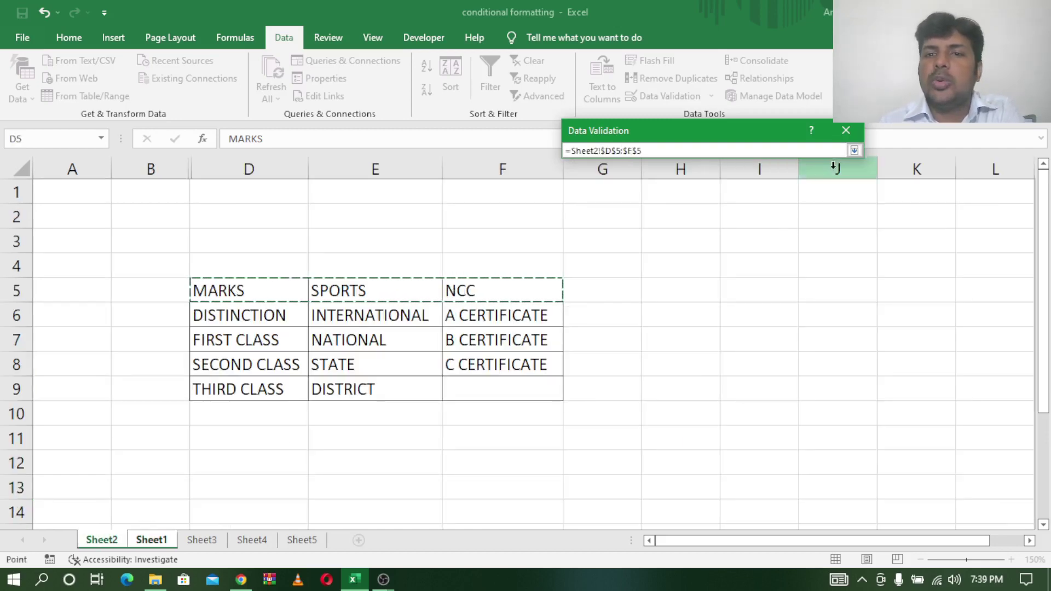
left_click(852, 150)
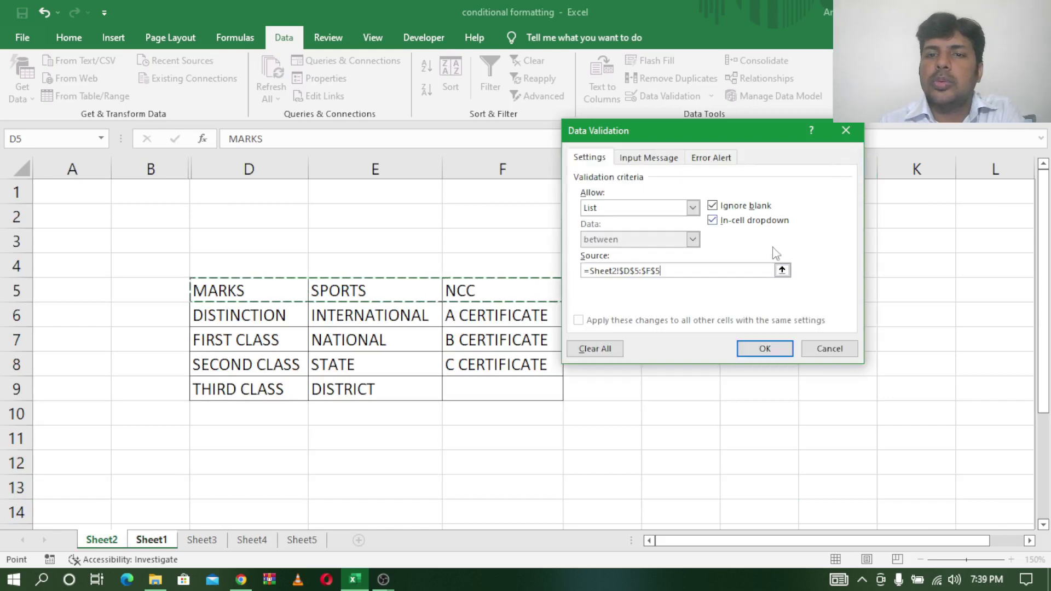
left_click(757, 348)
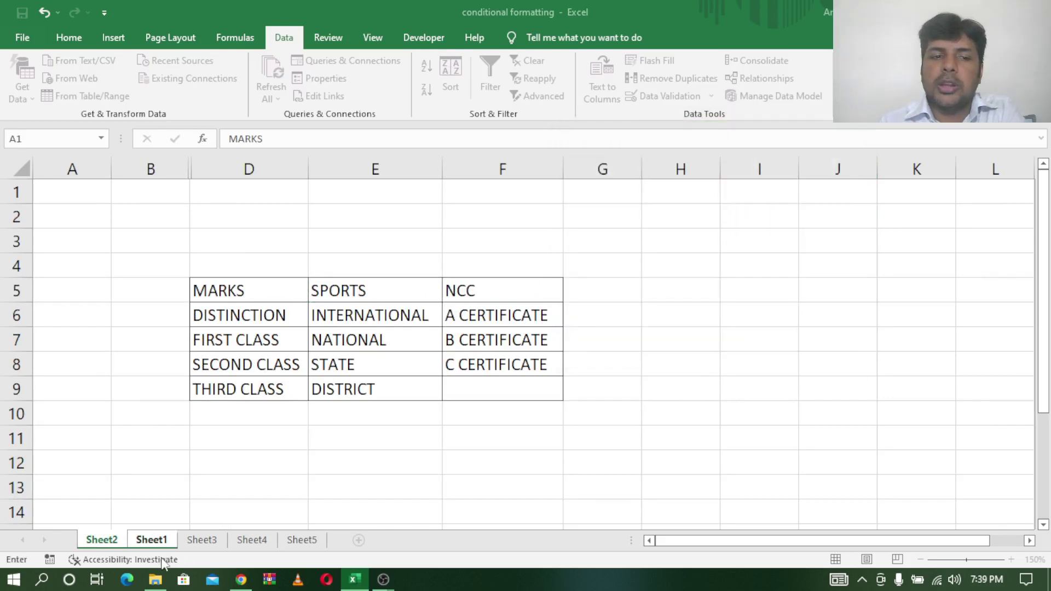
On Sheet1, pick MARKS from H7's category dropdown for admission 1002.
left_click(153, 542)
left_click(748, 361)
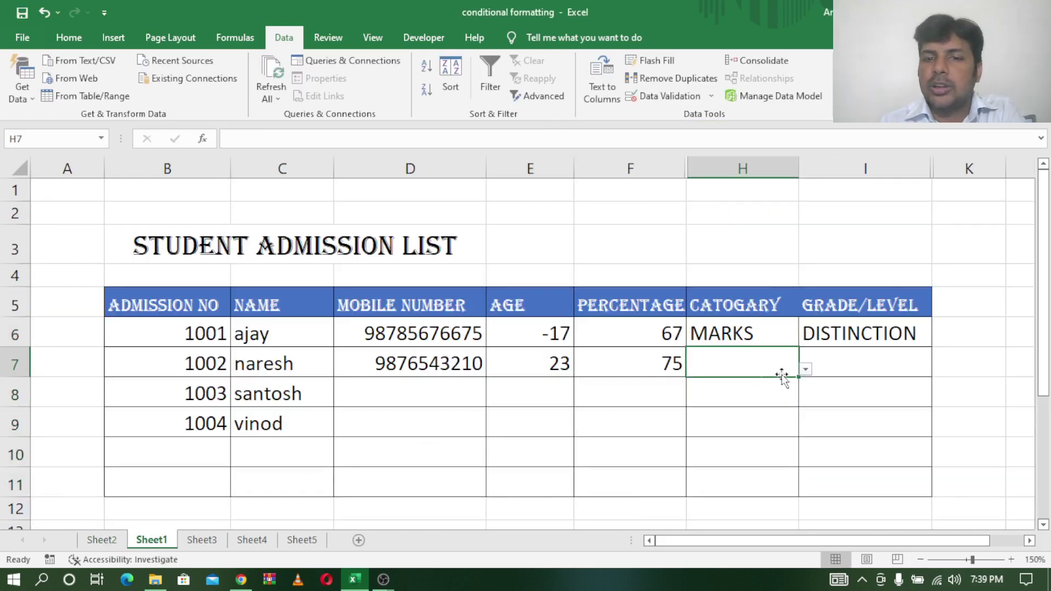
left_click(805, 371)
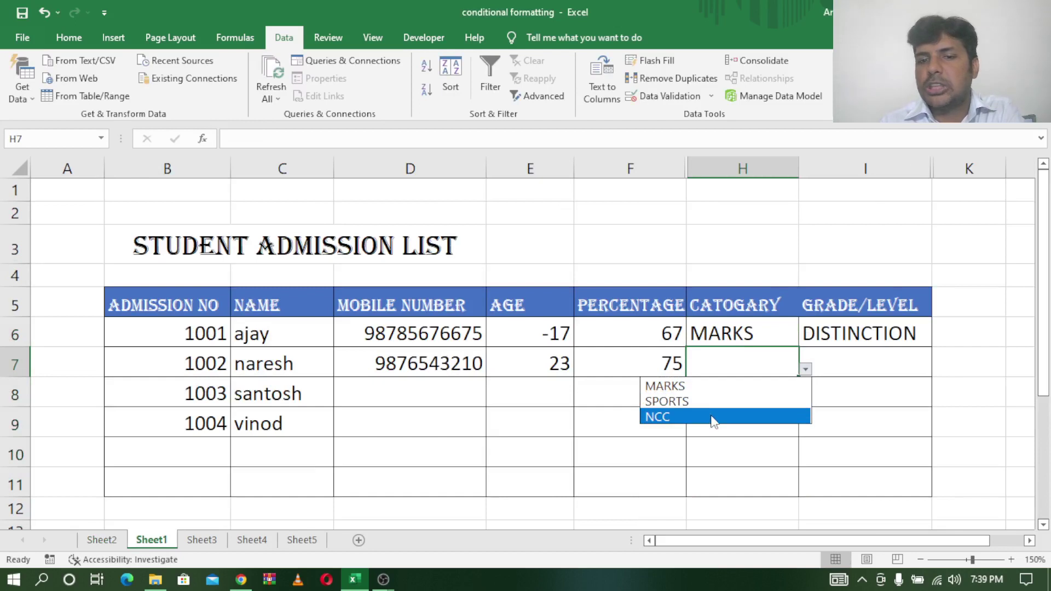
left_click(711, 386)
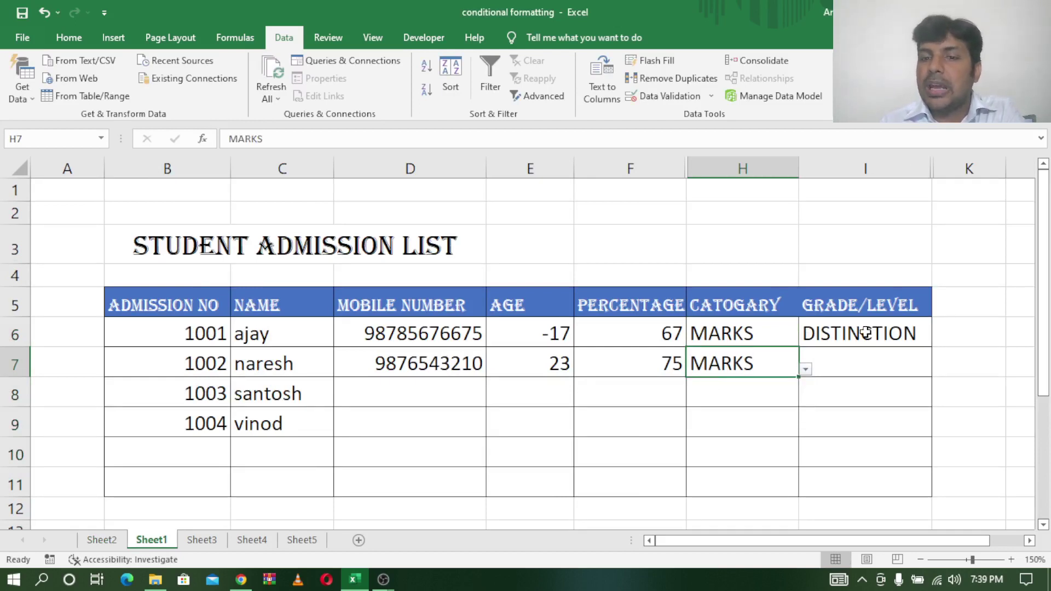
left_click(843, 335)
left_click_drag(856, 381, 861, 481)
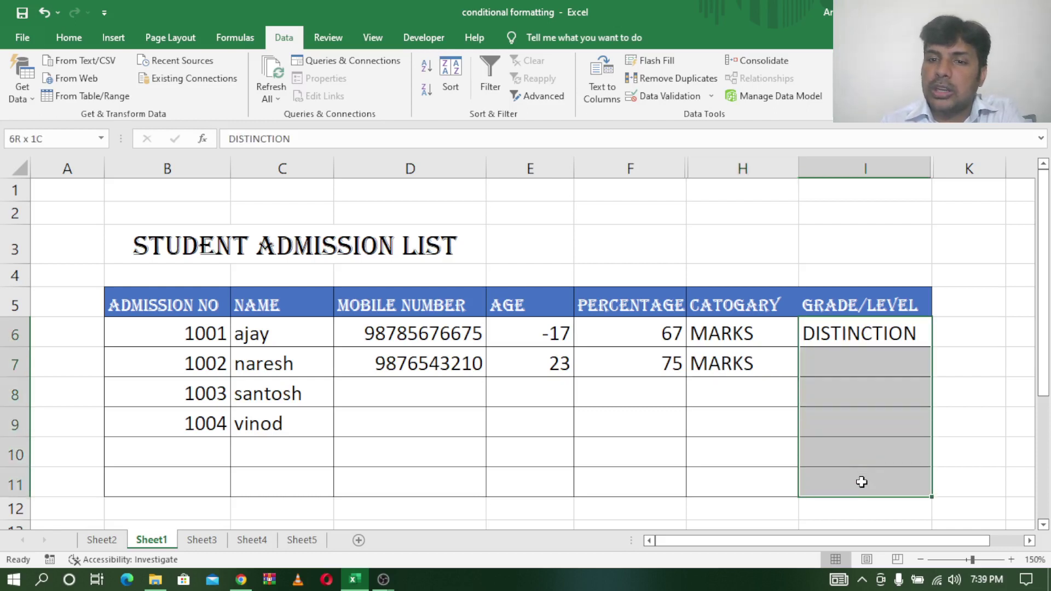
left_click(748, 363)
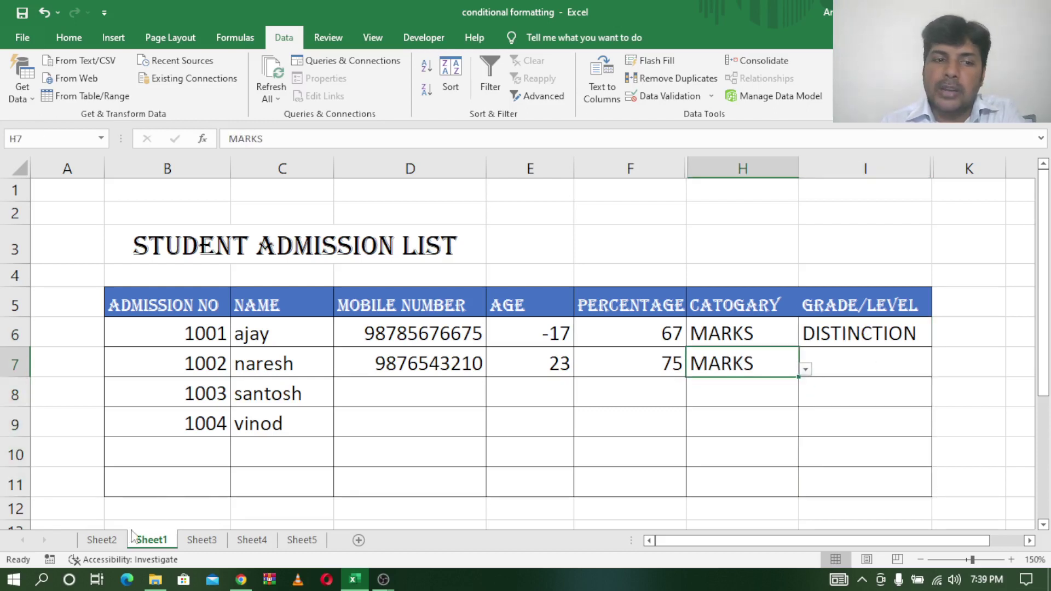
Go through Sheet2's lists: DISTINCTION–THIRD CLASS, INTERNATIONAL–DISTRICT, and A–C CERTIFICATE.
left_click(102, 539)
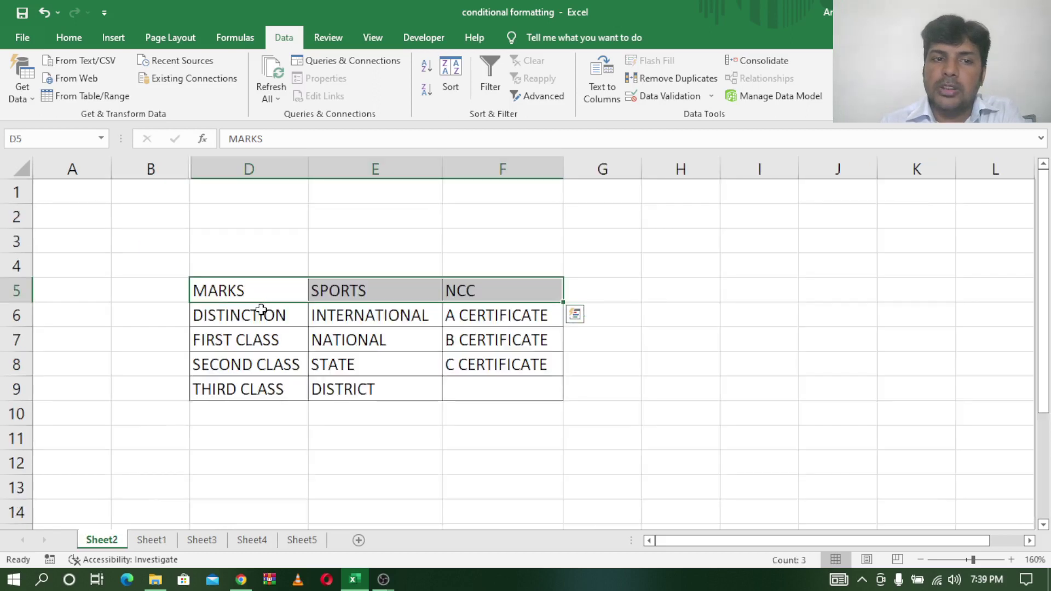
left_click(261, 312)
left_click(258, 341)
left_click(257, 366)
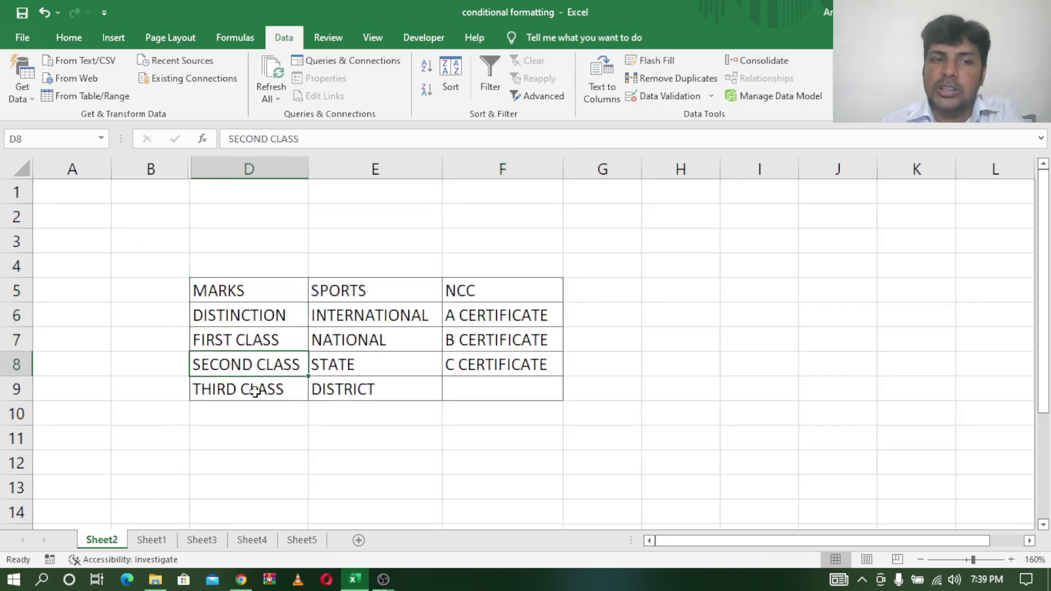
left_click(254, 392)
left_click(411, 291)
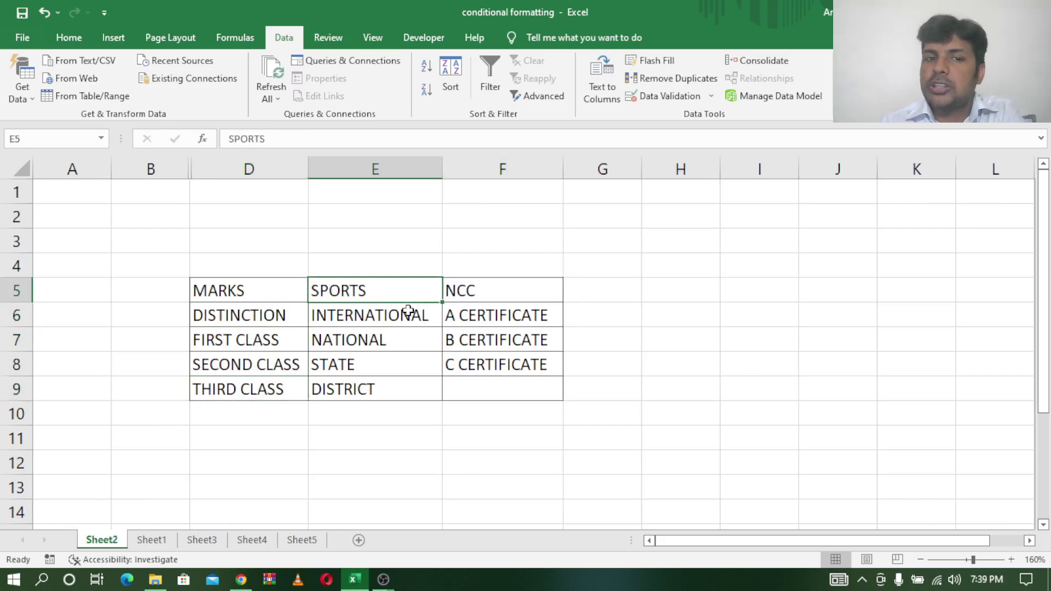
left_click(410, 312)
left_click(389, 340)
left_click(378, 371)
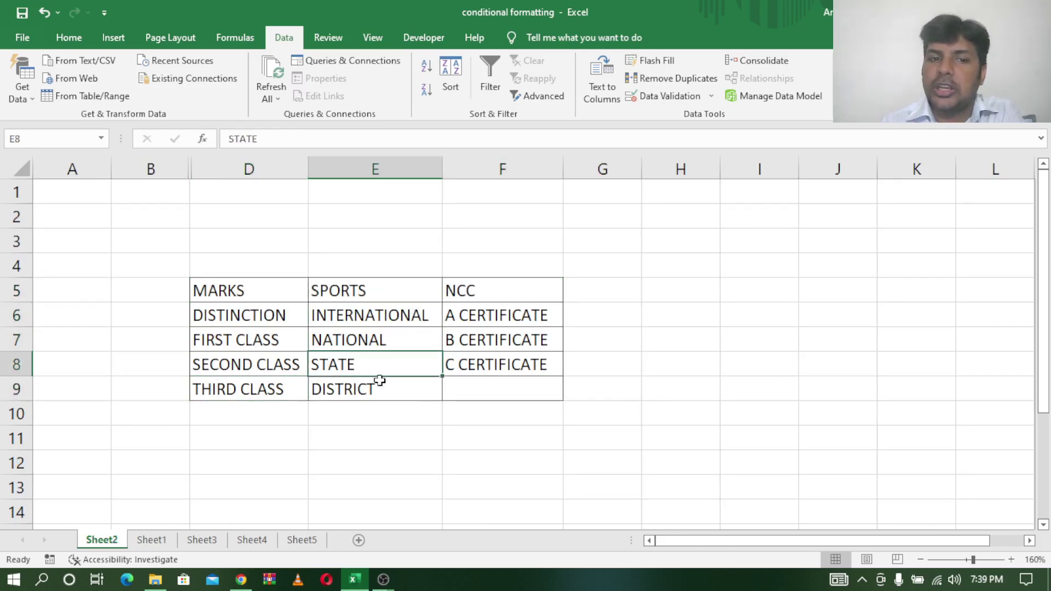
left_click(381, 386)
left_click(534, 297)
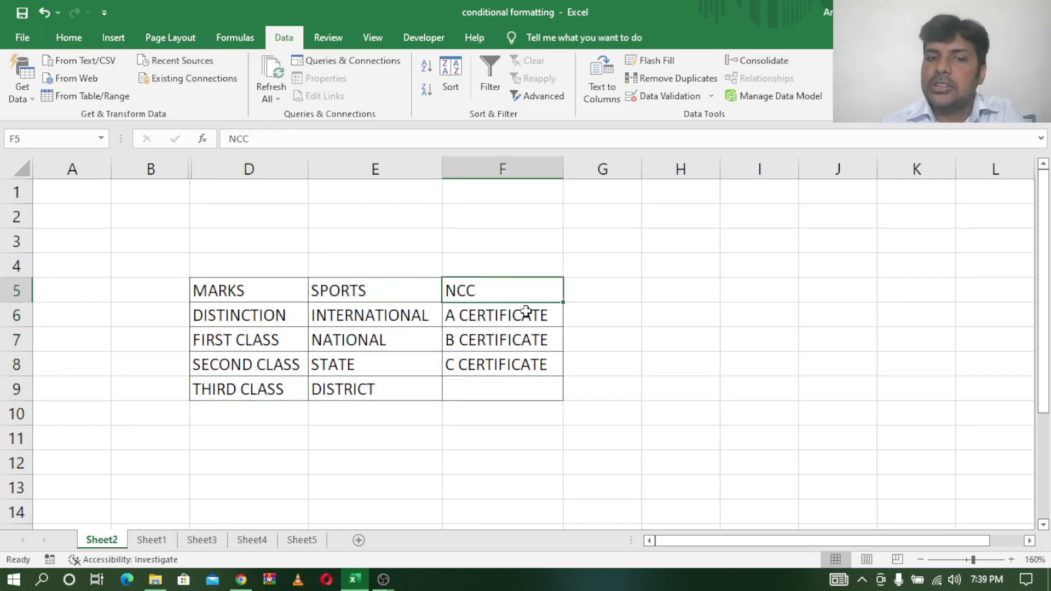
left_click(526, 312)
left_click(517, 341)
left_click(514, 364)
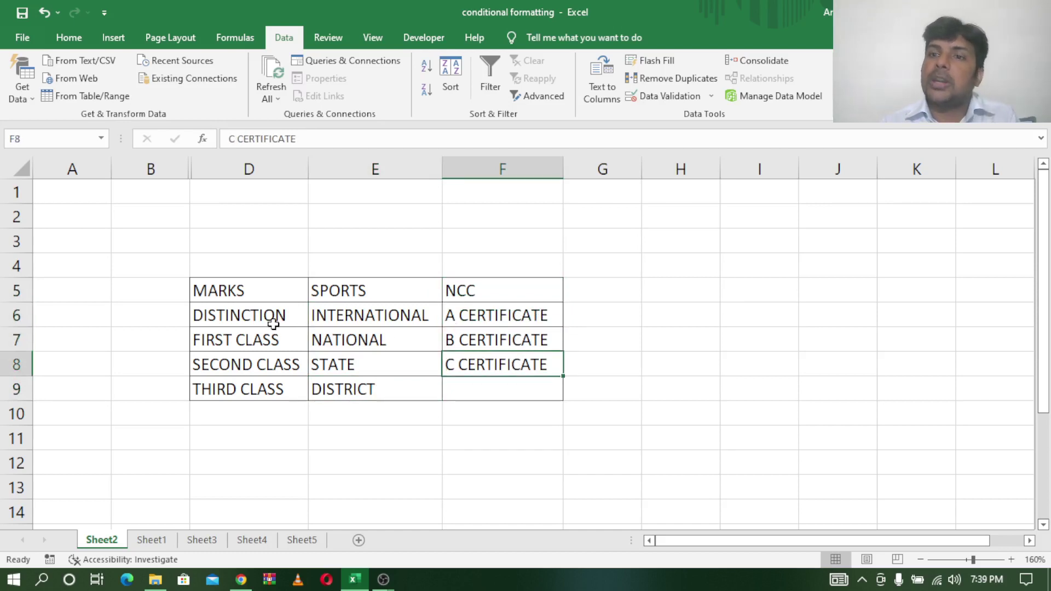
Back on Sheet1, inspect the empty grade cell I7 and the MARKS category in H7.
left_click(152, 539)
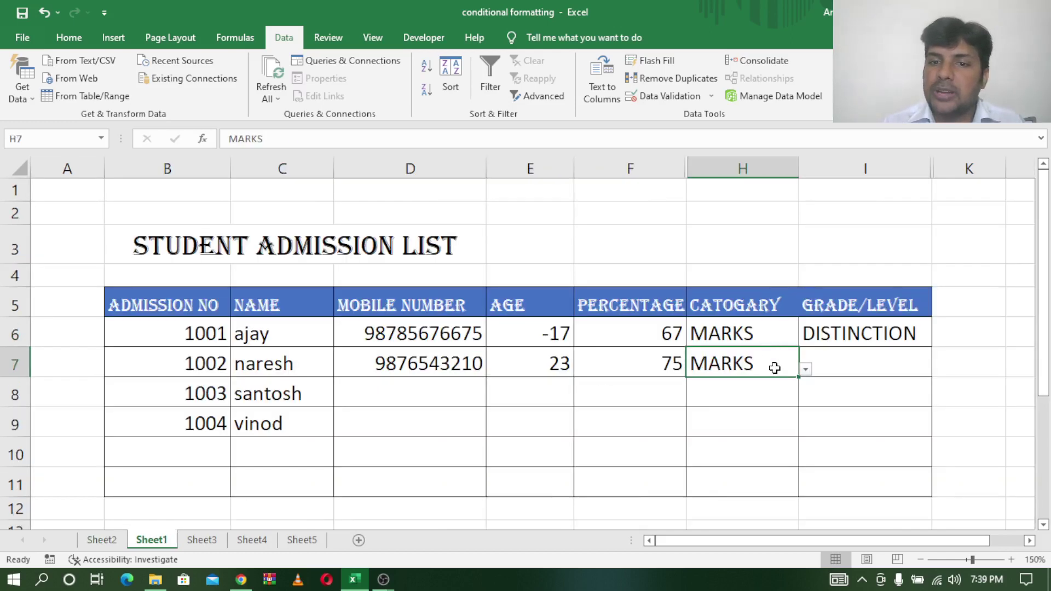
left_click(889, 361)
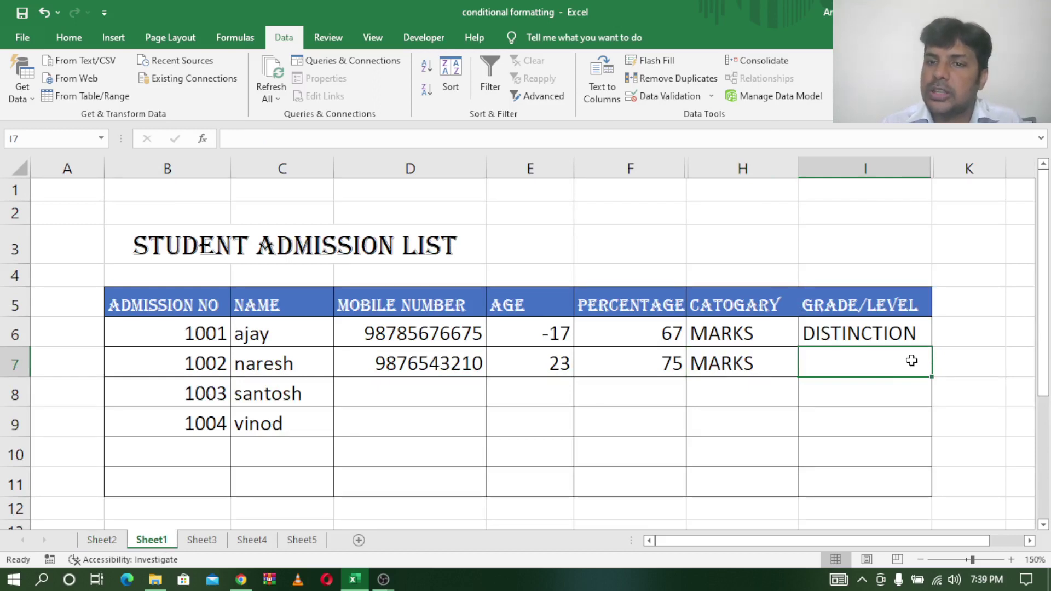
left_click(748, 364)
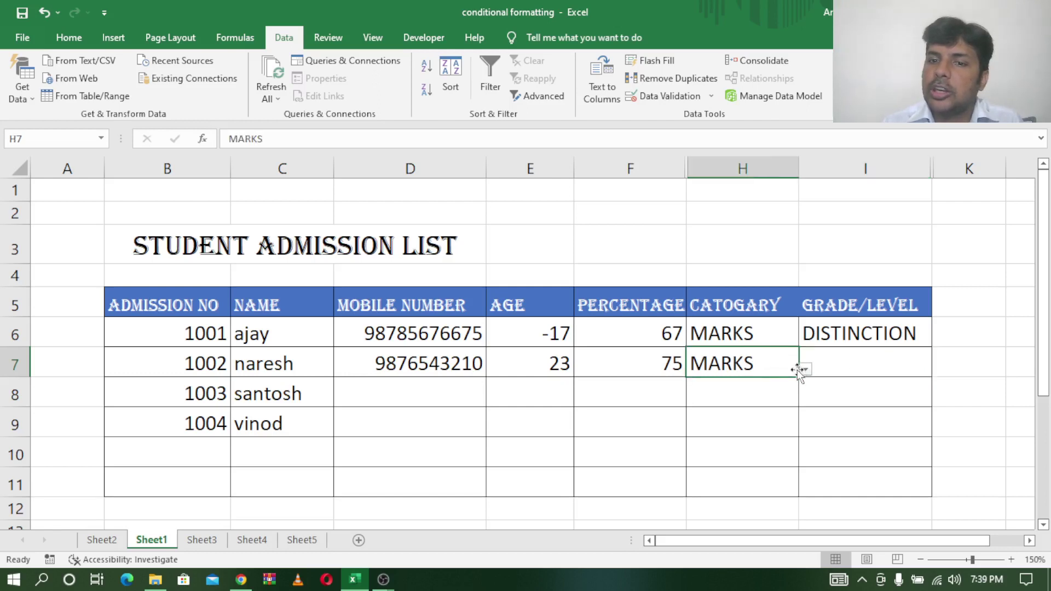
left_click(881, 360)
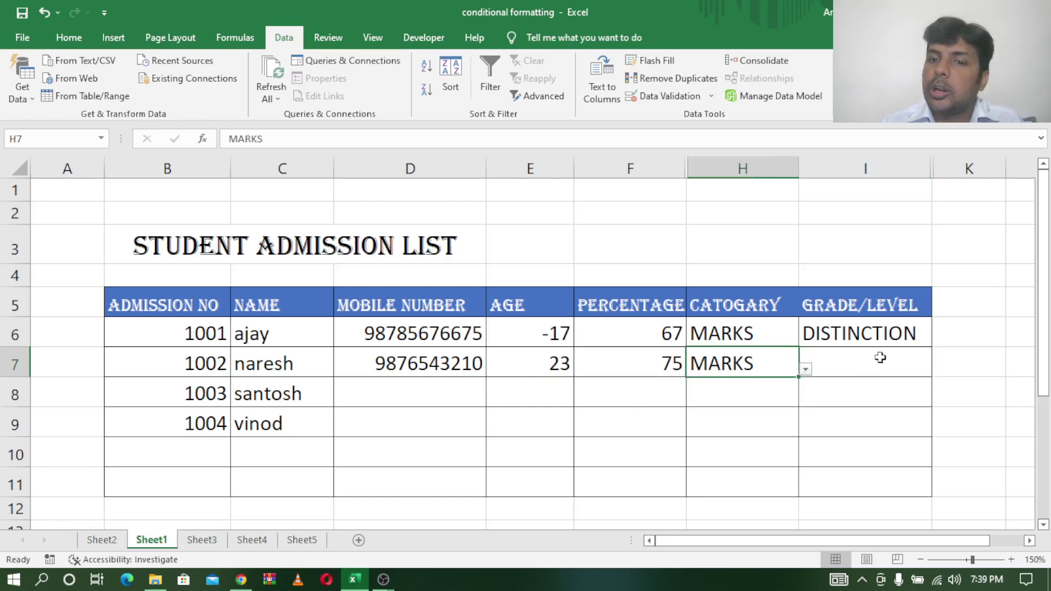
left_click(879, 357)
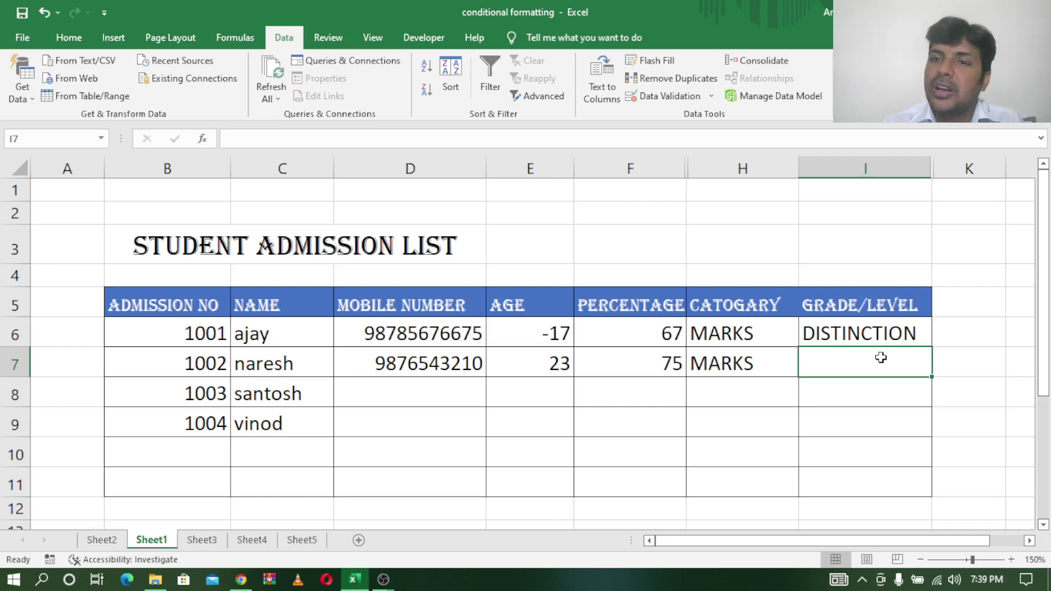
Start a List validation rule for the GRADE/LEVEL cells from I6 down, then cancel without applying.
mouse_move(879, 334)
left_mouse_down()
mouse_move(880, 497)
mouse_move(879, 485)
left_mouse_up()
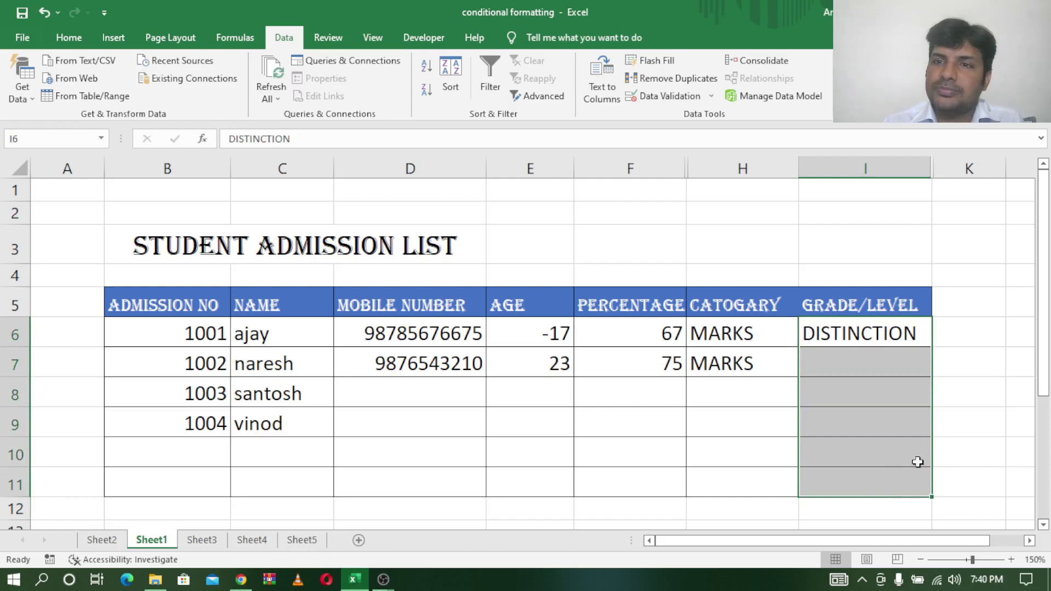
left_click(661, 99)
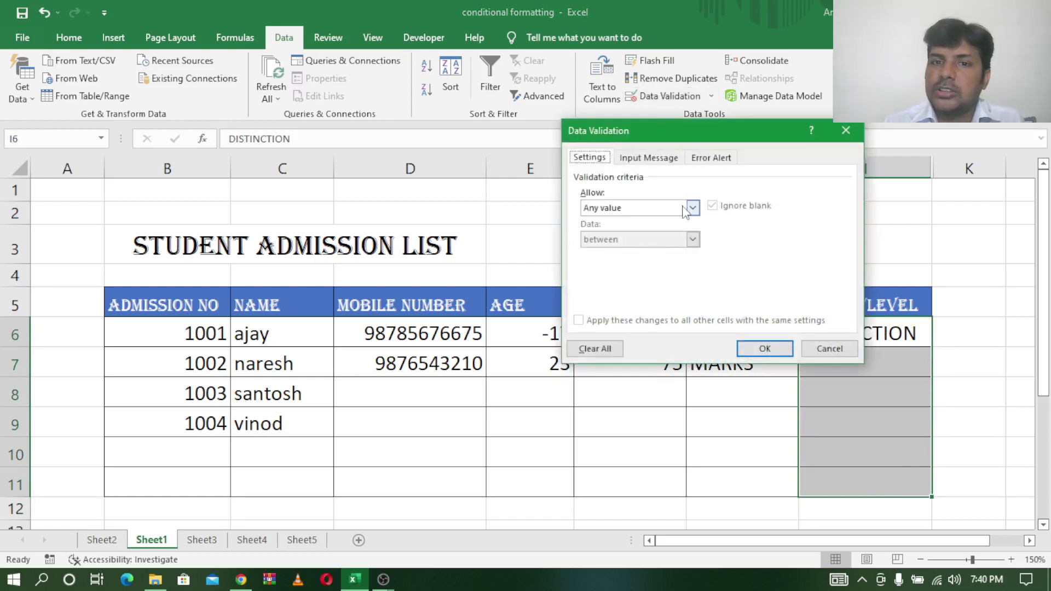
left_click(691, 207)
left_click(636, 252)
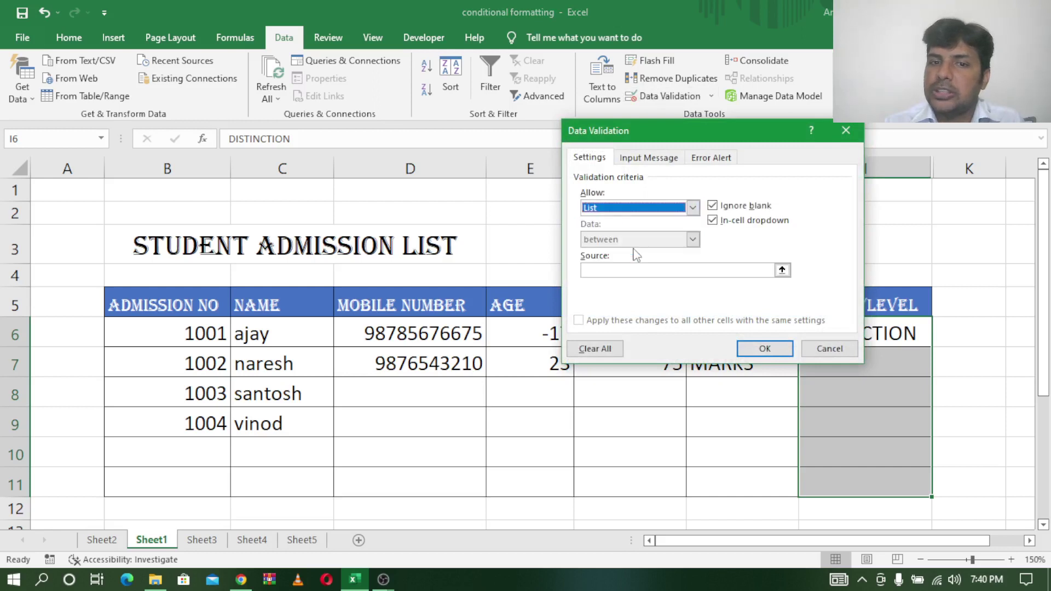
left_click(640, 271)
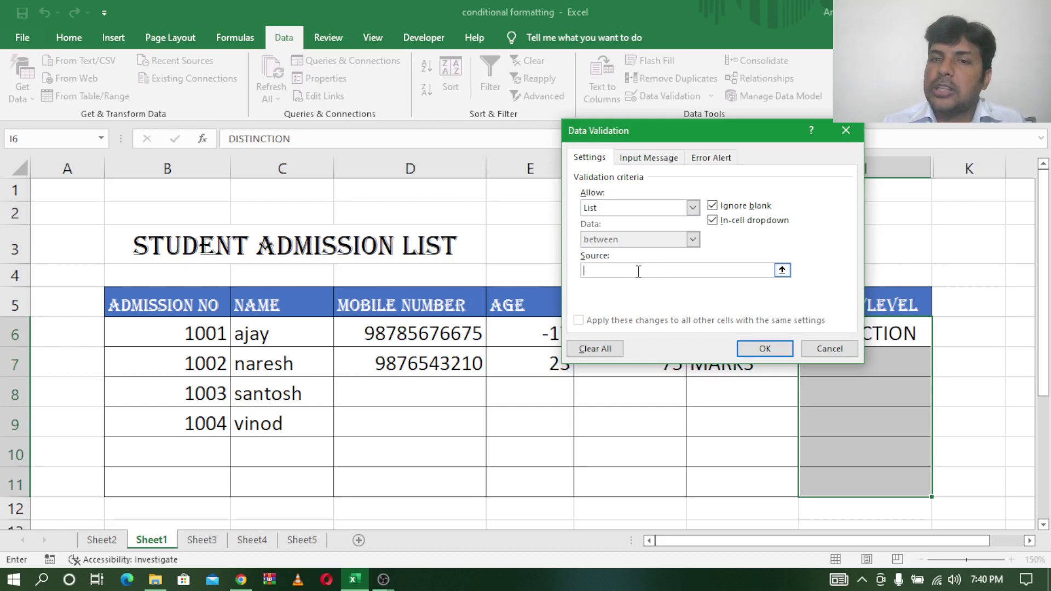
left_click(845, 132)
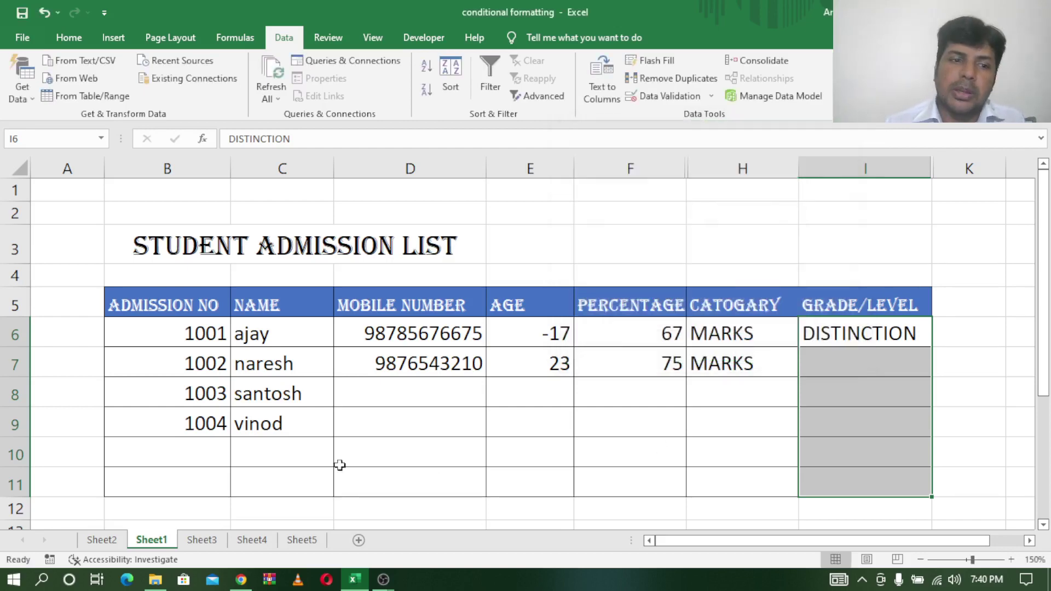
On Sheet2, select the MARKS grades DISTINCTION through THIRD CLASS in column D.
left_click(104, 542)
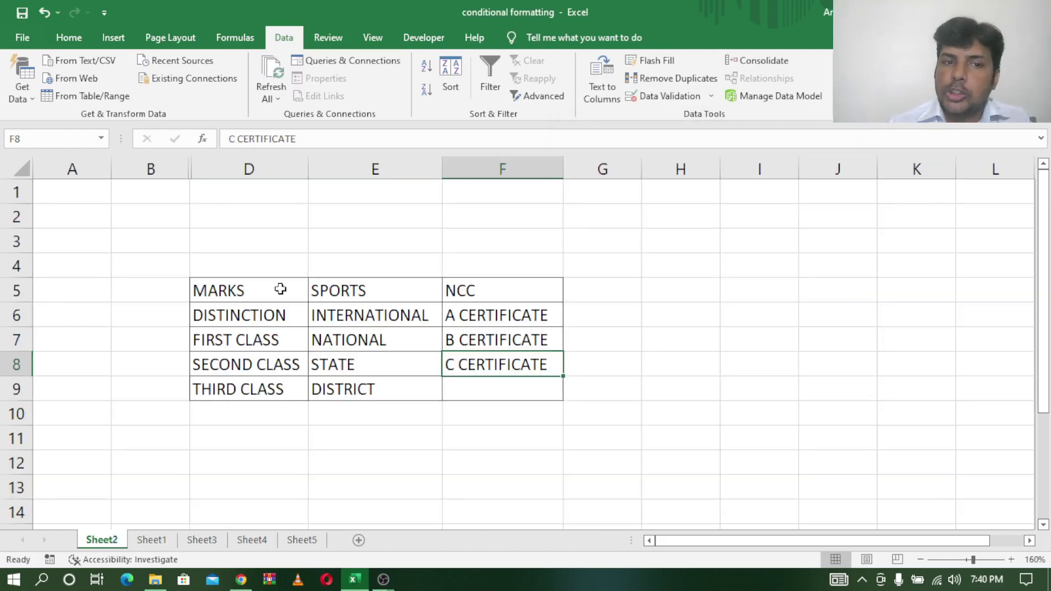
left_click(249, 312)
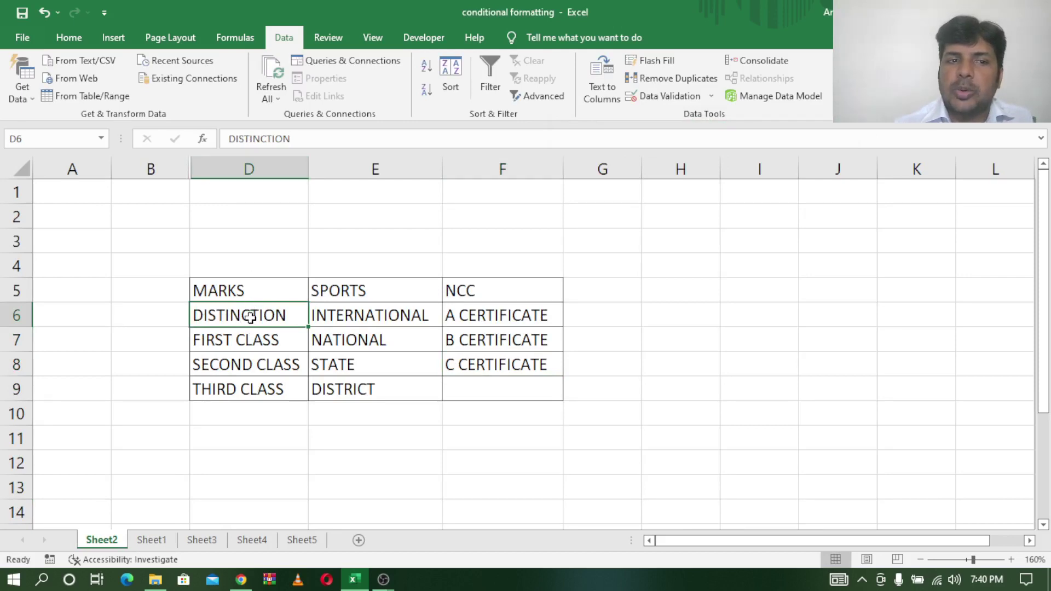
left_click(227, 342)
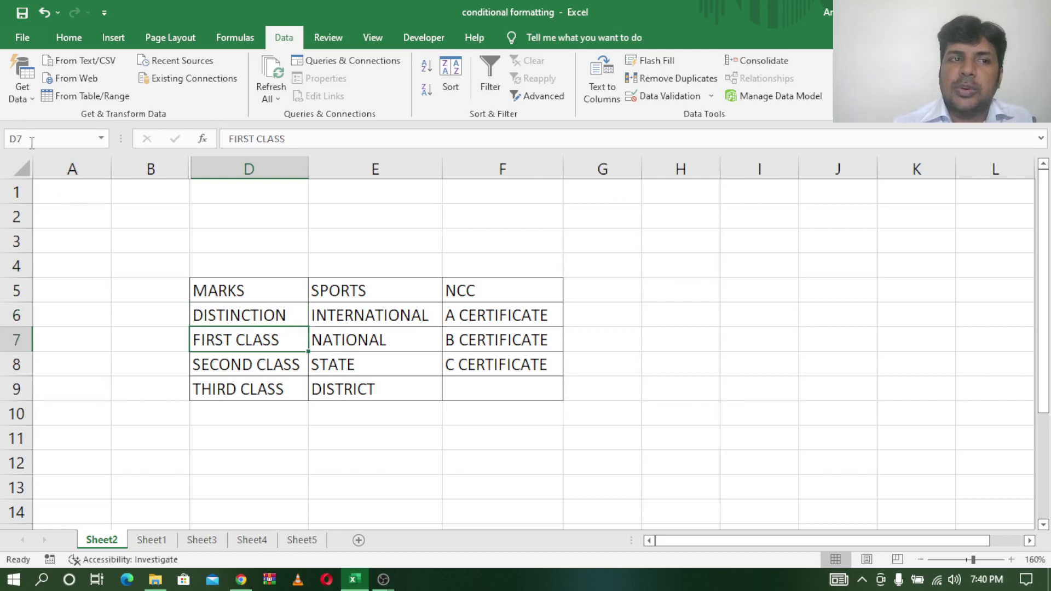
left_click_drag(272, 313, 262, 390)
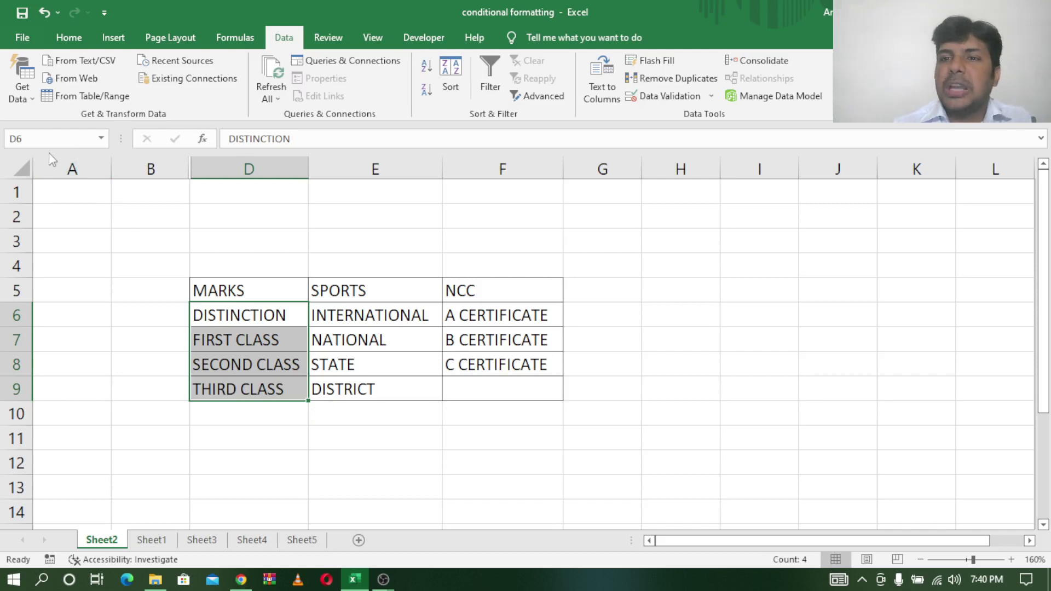
mouse_move(248, 352)
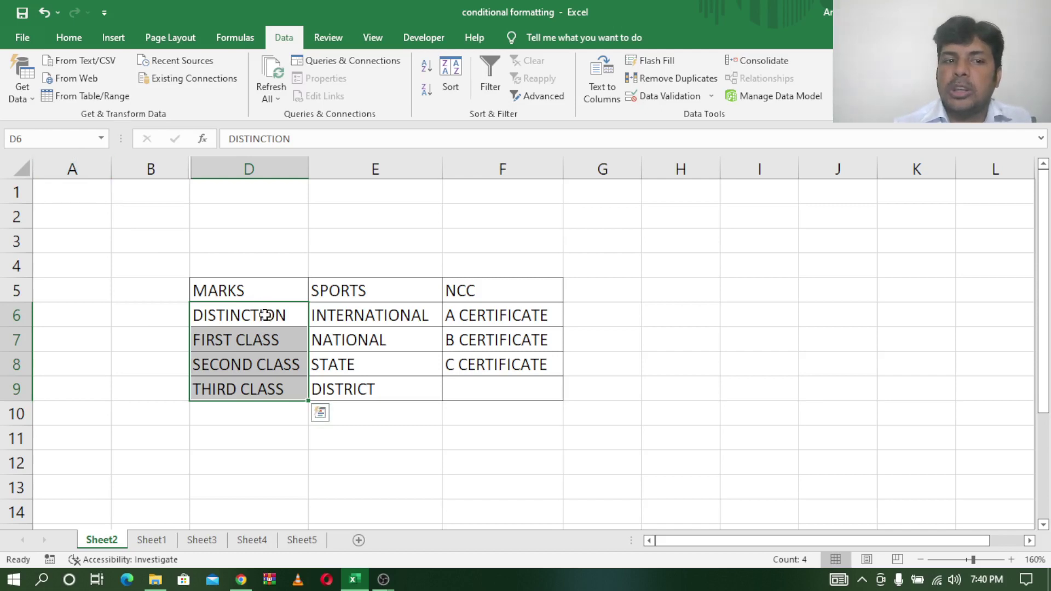
left_click(265, 315)
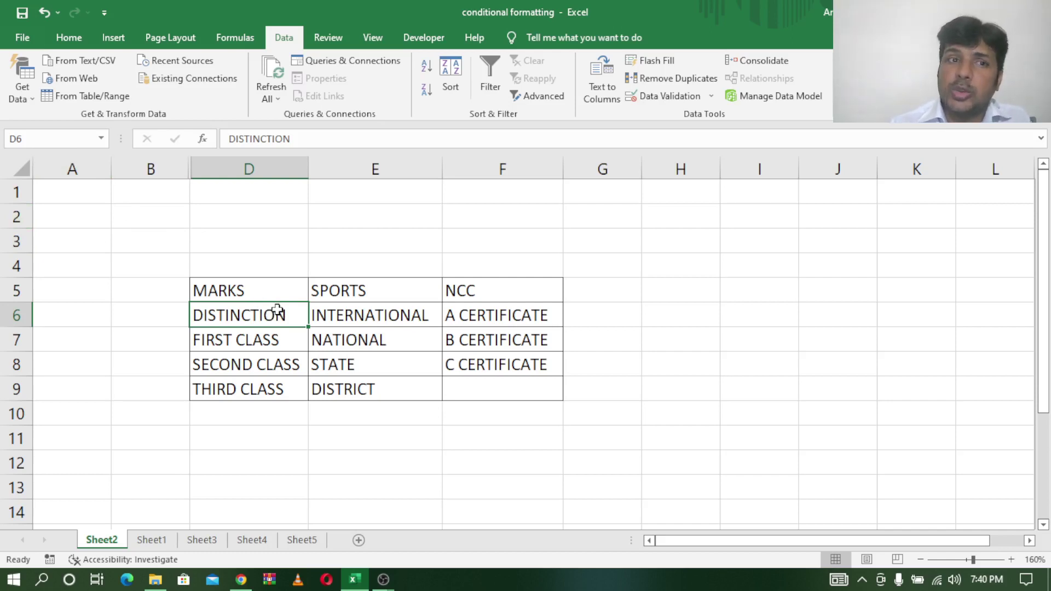
left_click(275, 366)
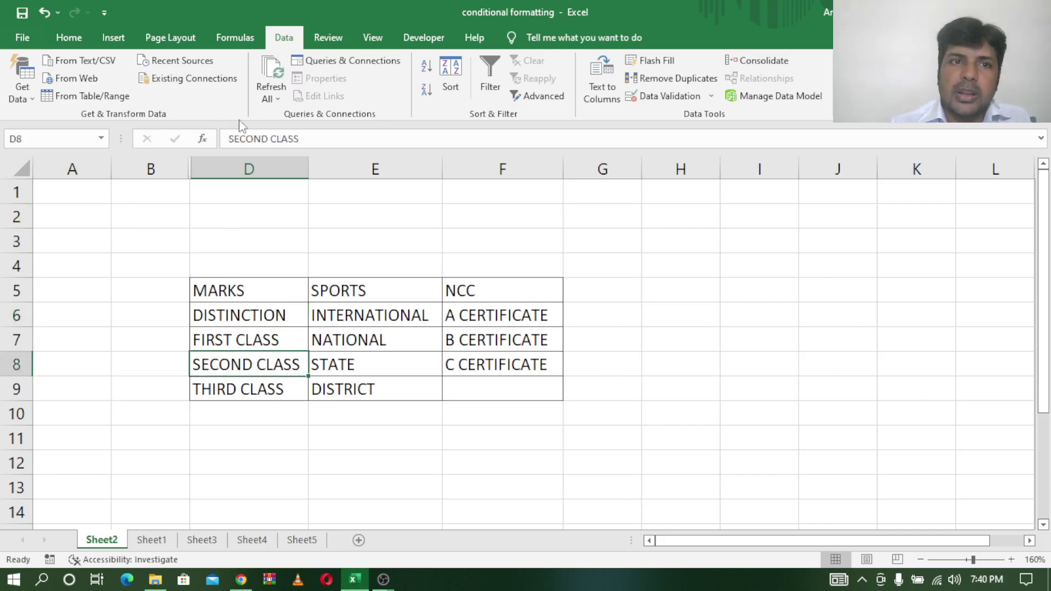
left_click(239, 47)
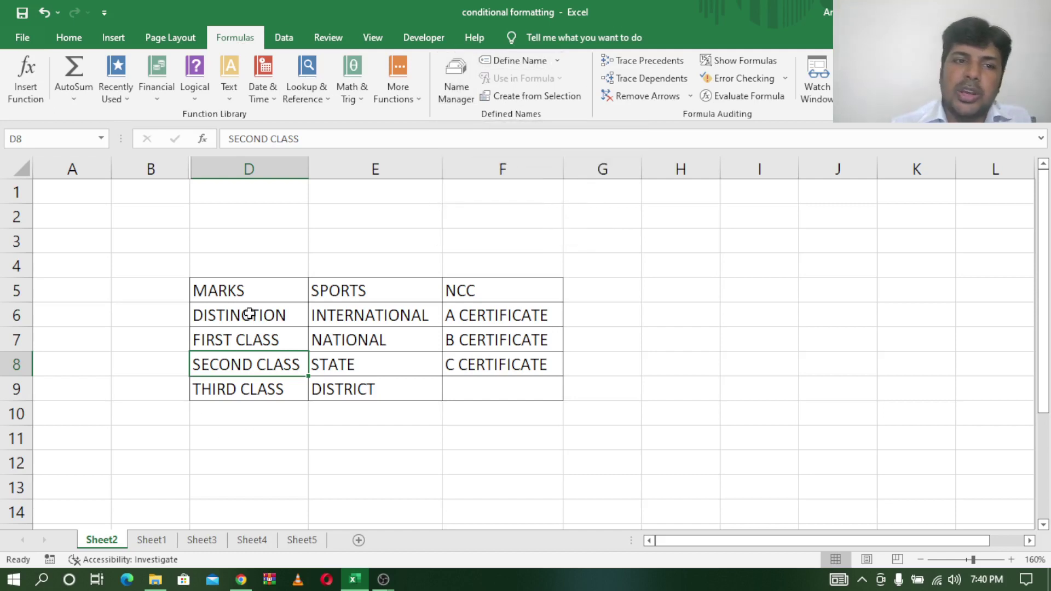
Define the name MARKS for D6:D9, replacing the suggested name DISTINCTION.
left_click_drag(250, 315, 250, 384)
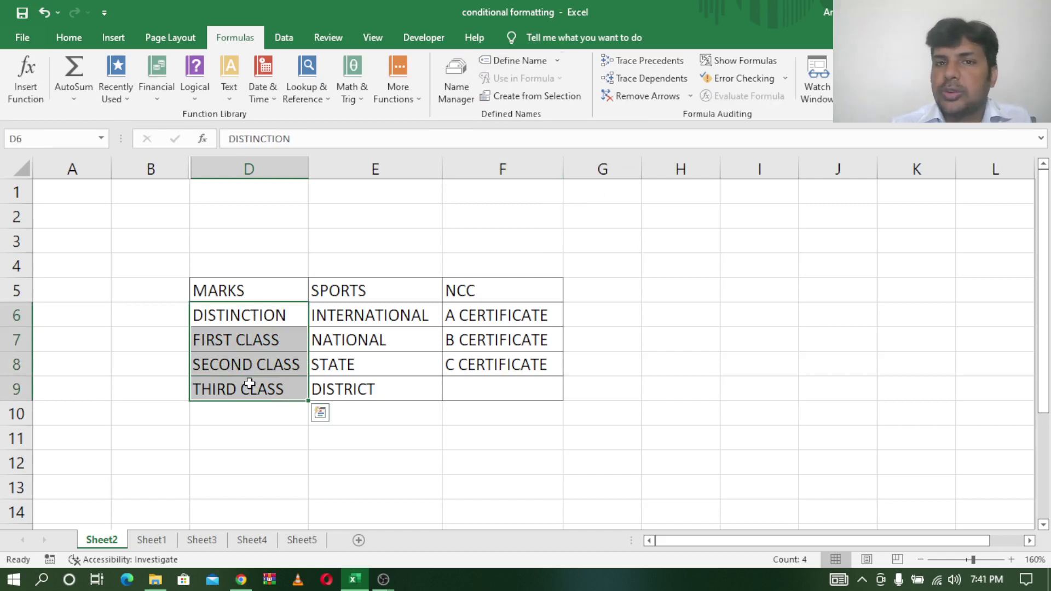
left_click(515, 55)
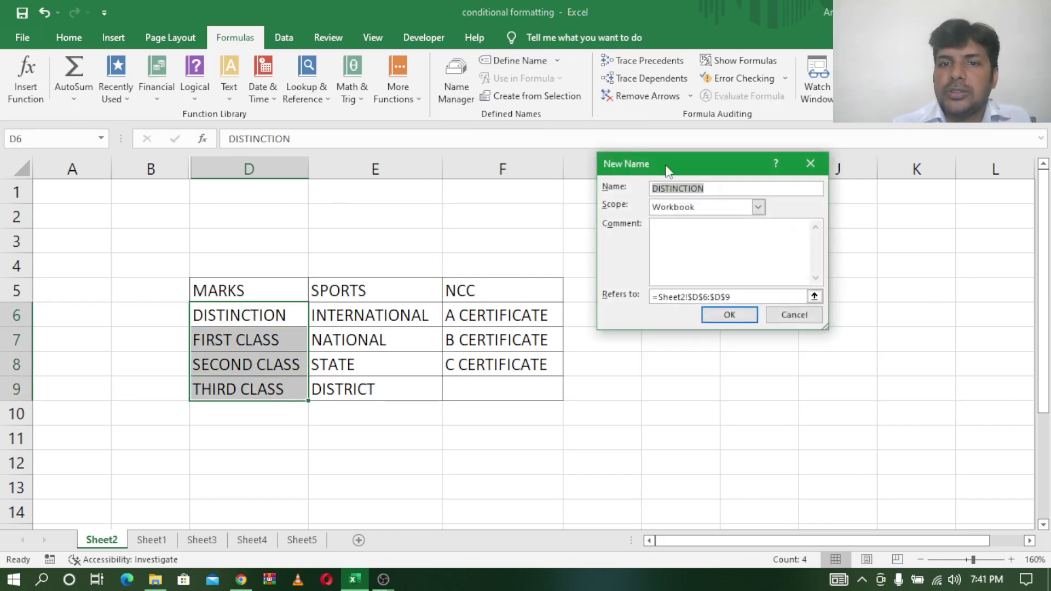
left_click_drag(673, 171, 580, 176)
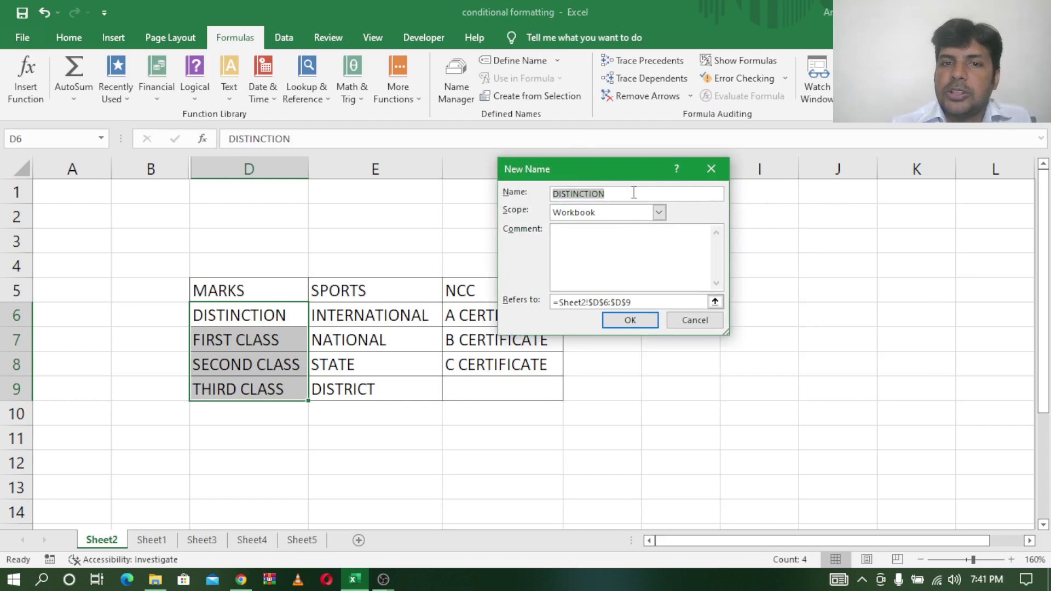
key("BackSpace")
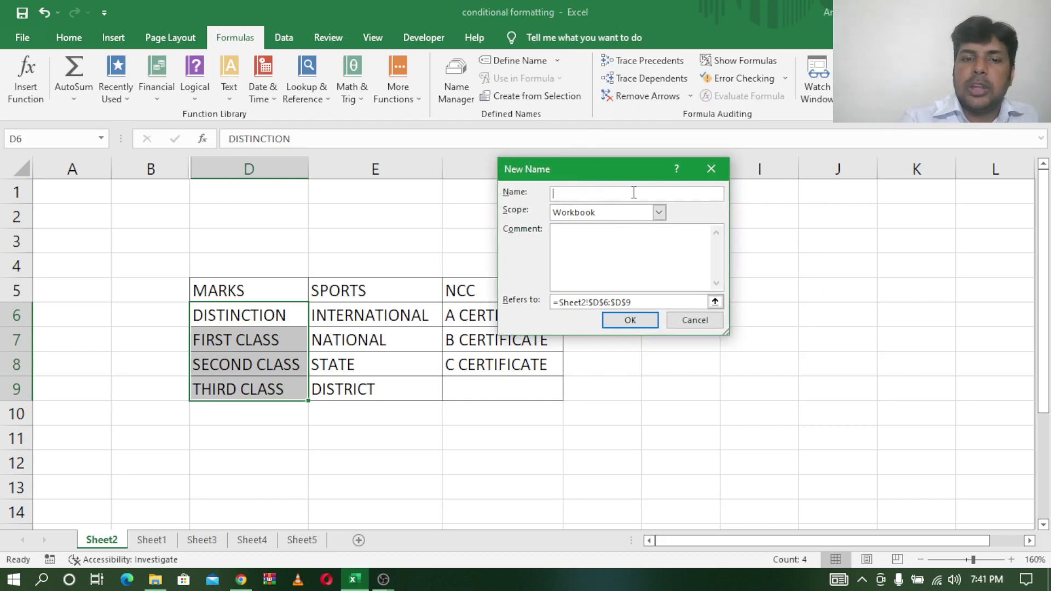
type("MA")
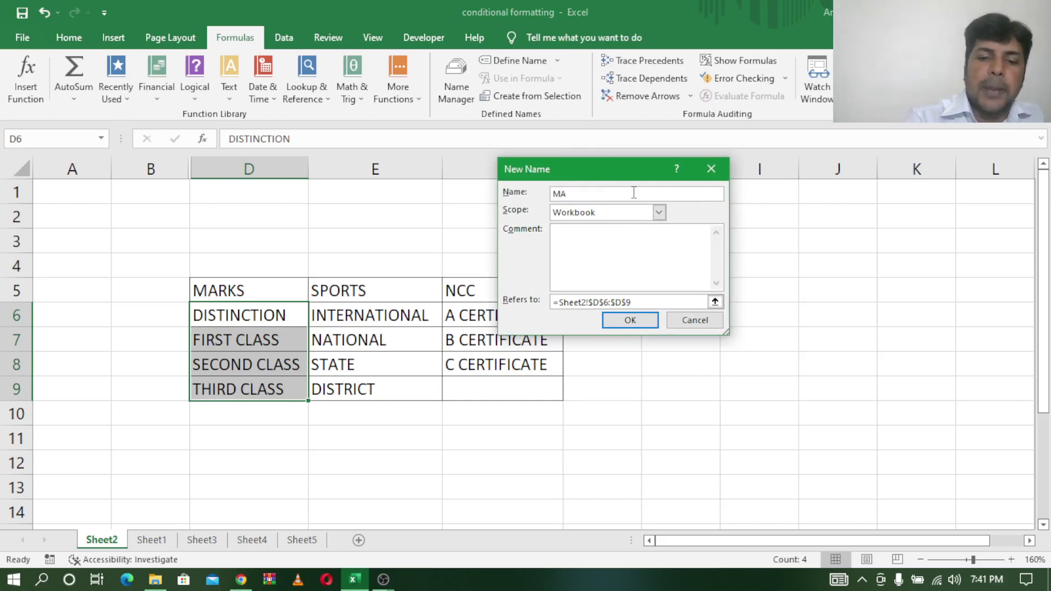
type("RKS")
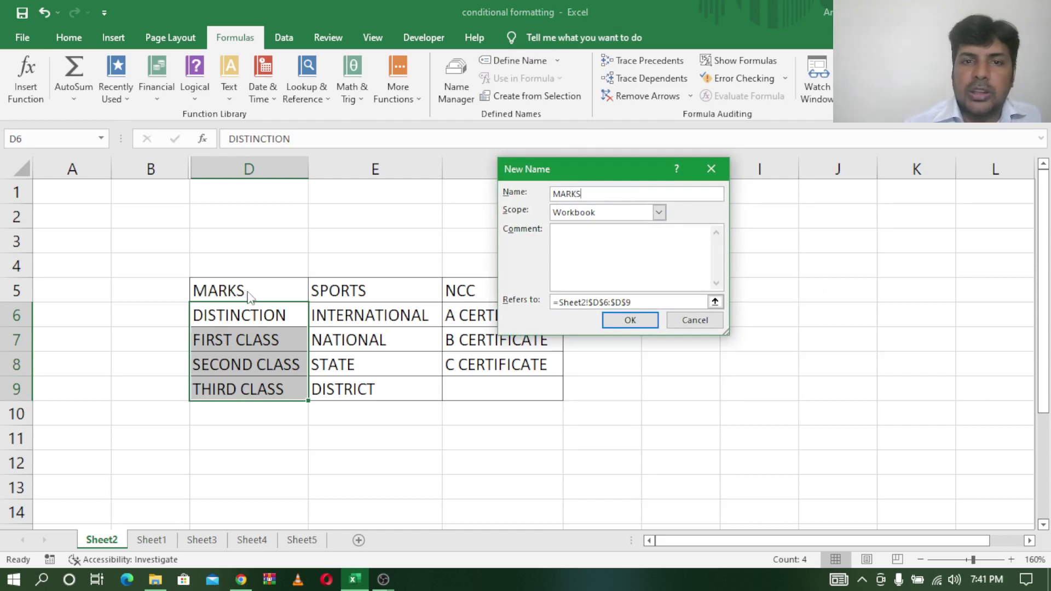
left_click(636, 325)
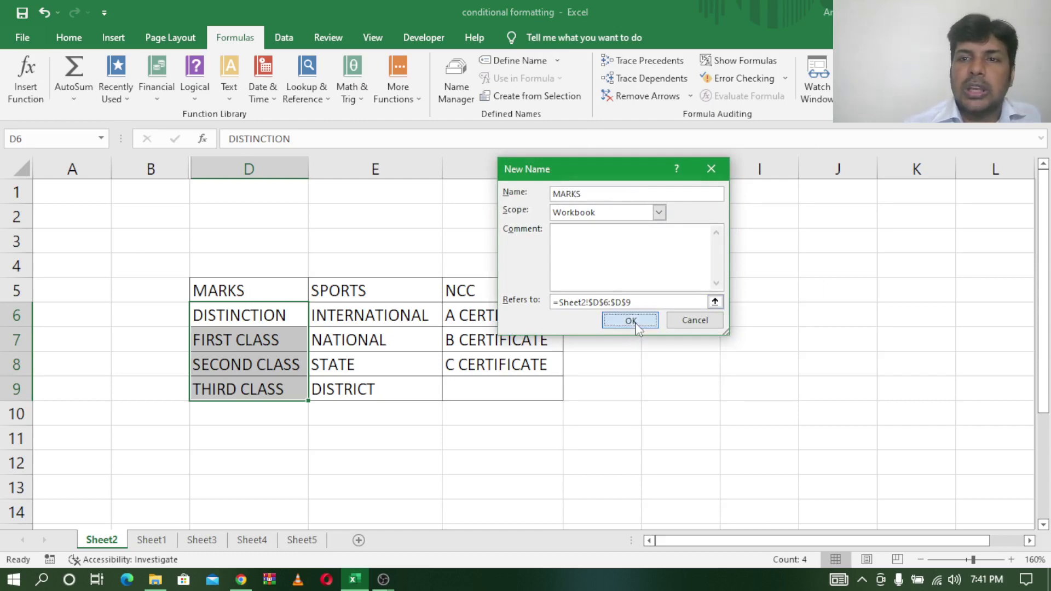
left_click(396, 451)
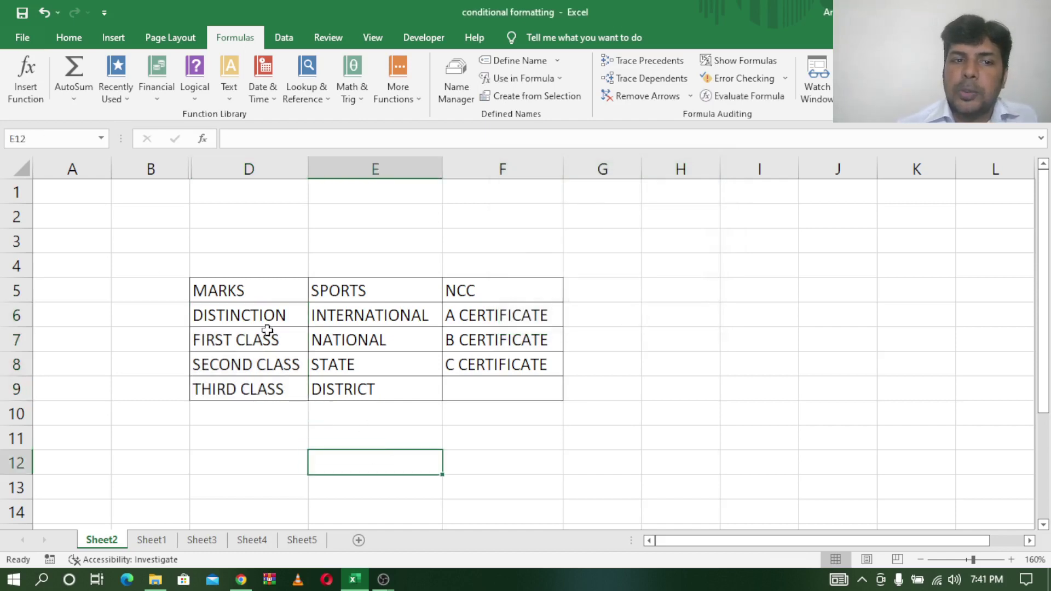
Name the sports levels E6:E9 as SPORTS.
left_click_drag(252, 314, 251, 388)
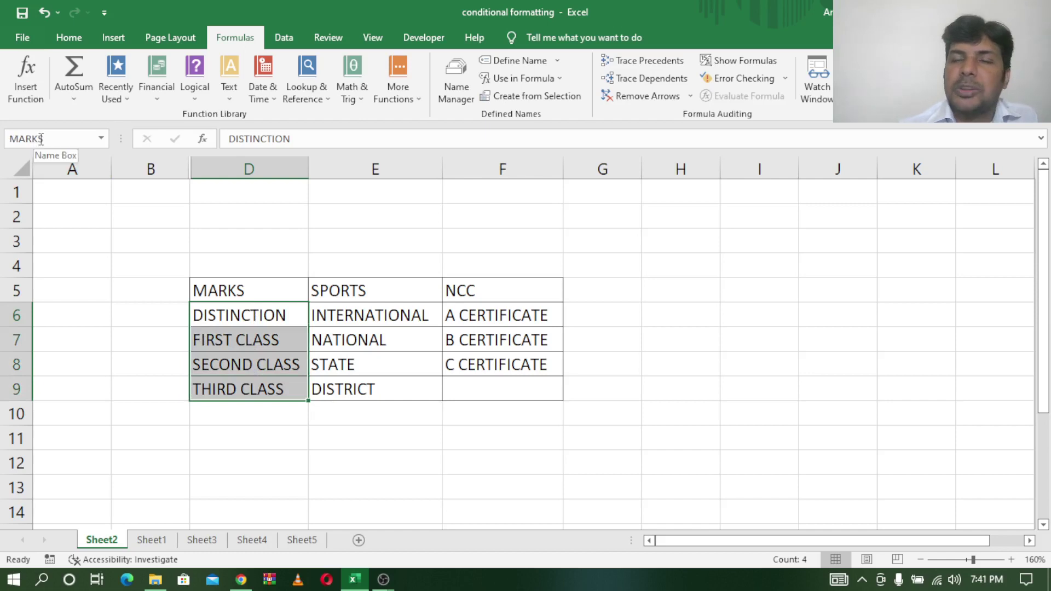
left_click_drag(369, 314, 375, 387)
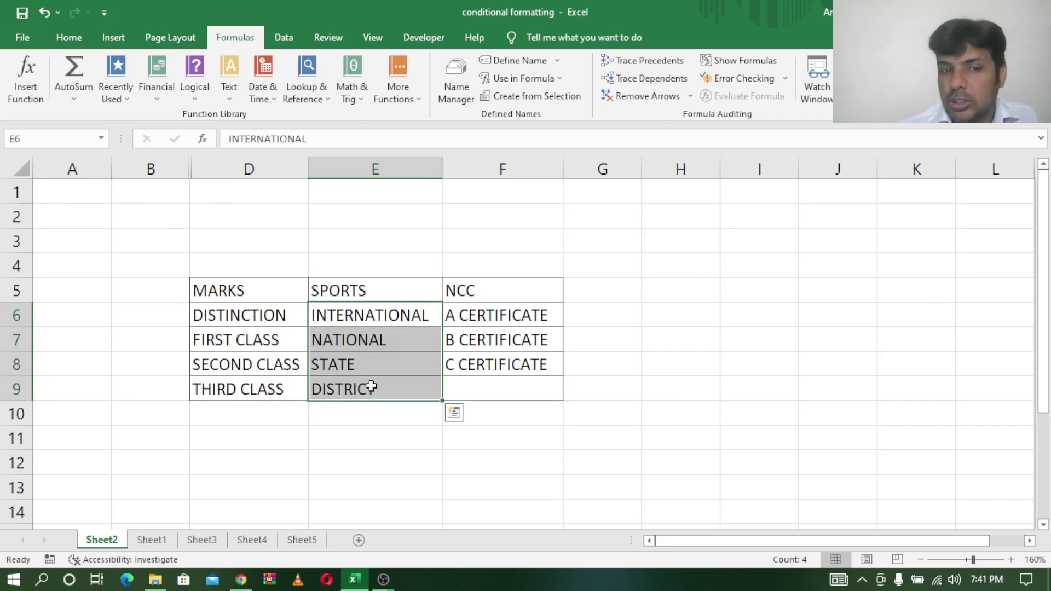
left_click(517, 60)
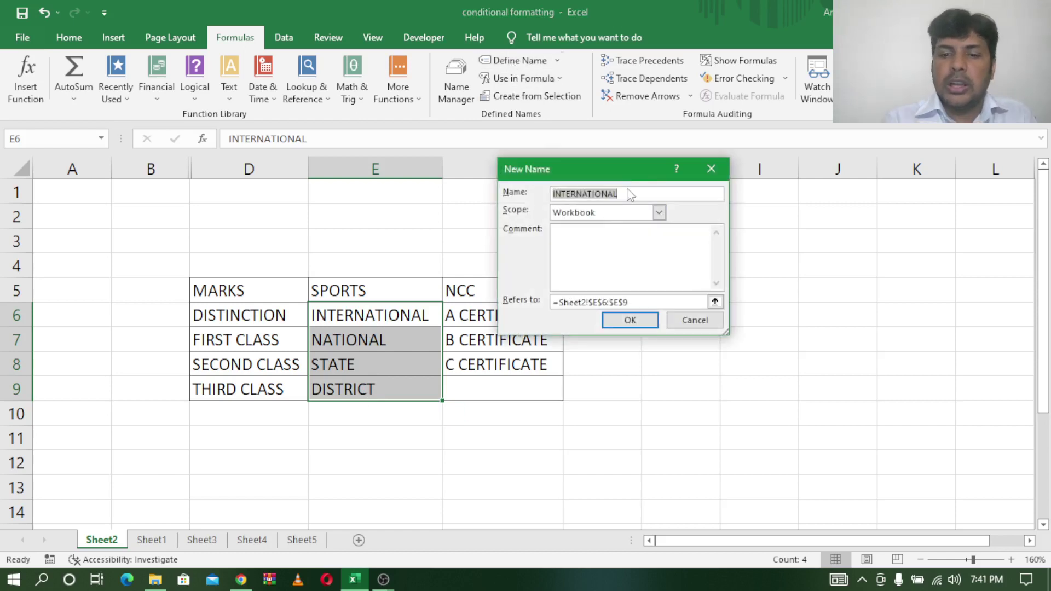
key("BackSpace")
type("SPORTS")
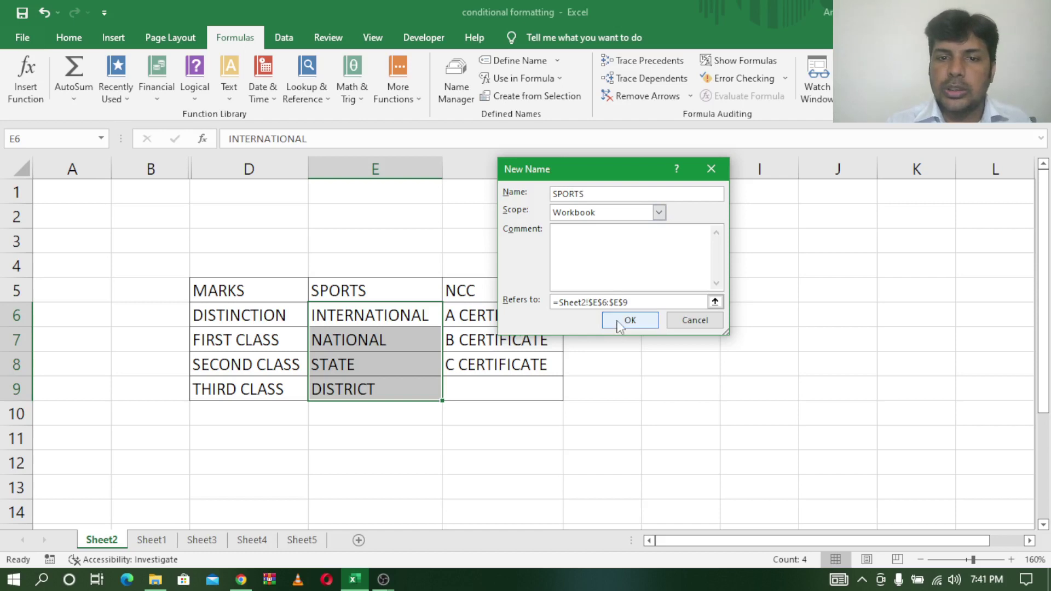
left_click(628, 320)
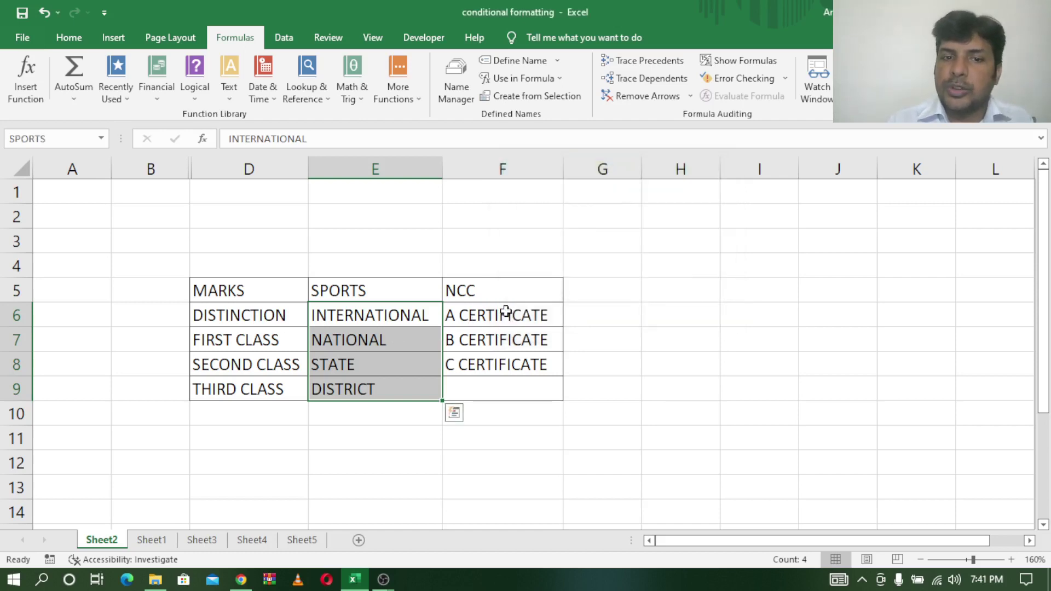
Name the NCC certificates F6:F8 as NCC.
left_click_drag(506, 311, 504, 363)
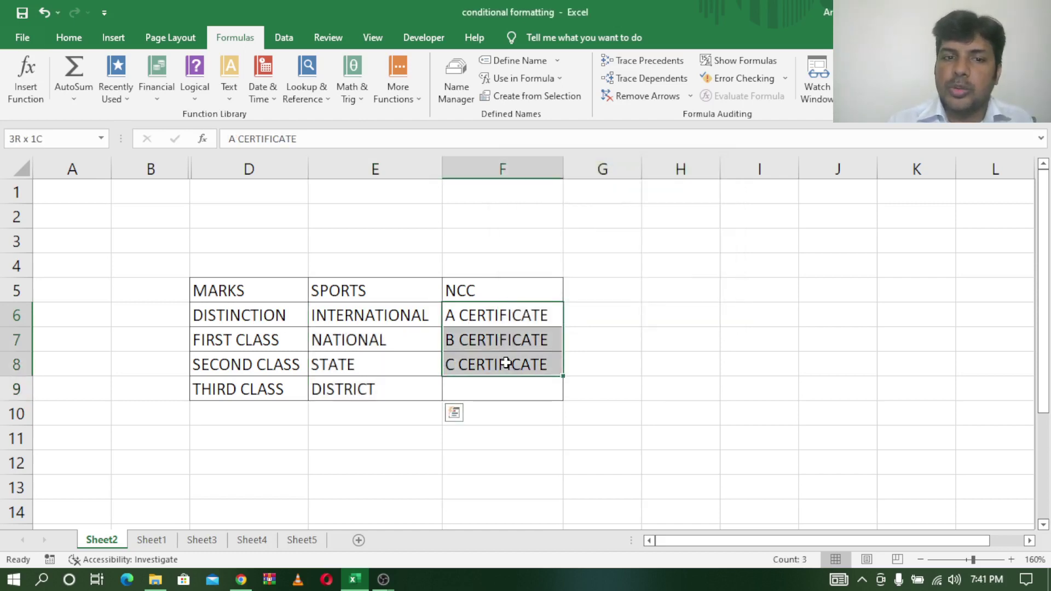
left_click(529, 62)
key("BackSpace")
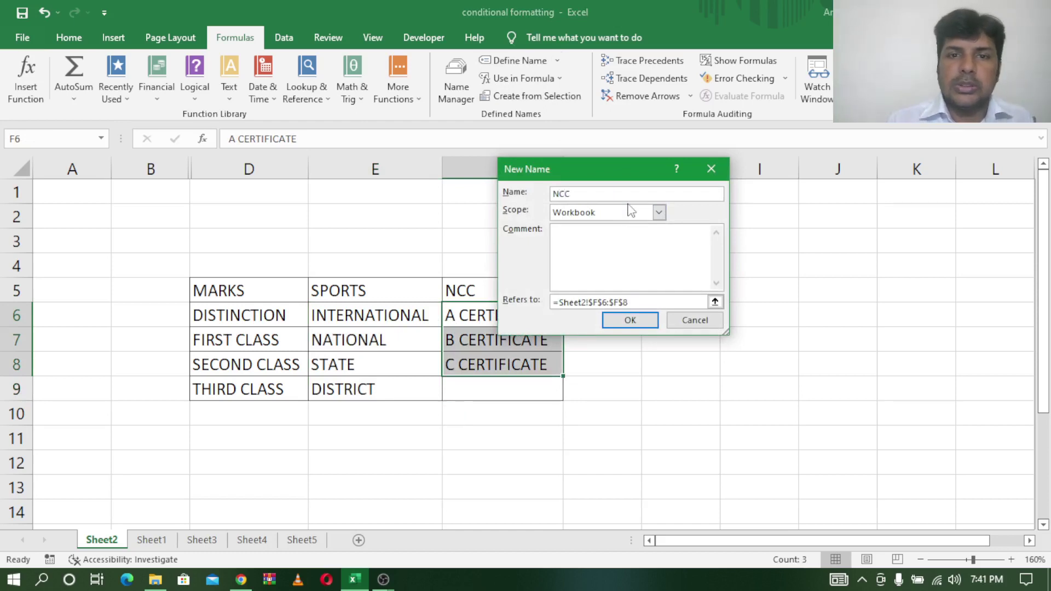
left_click(629, 319)
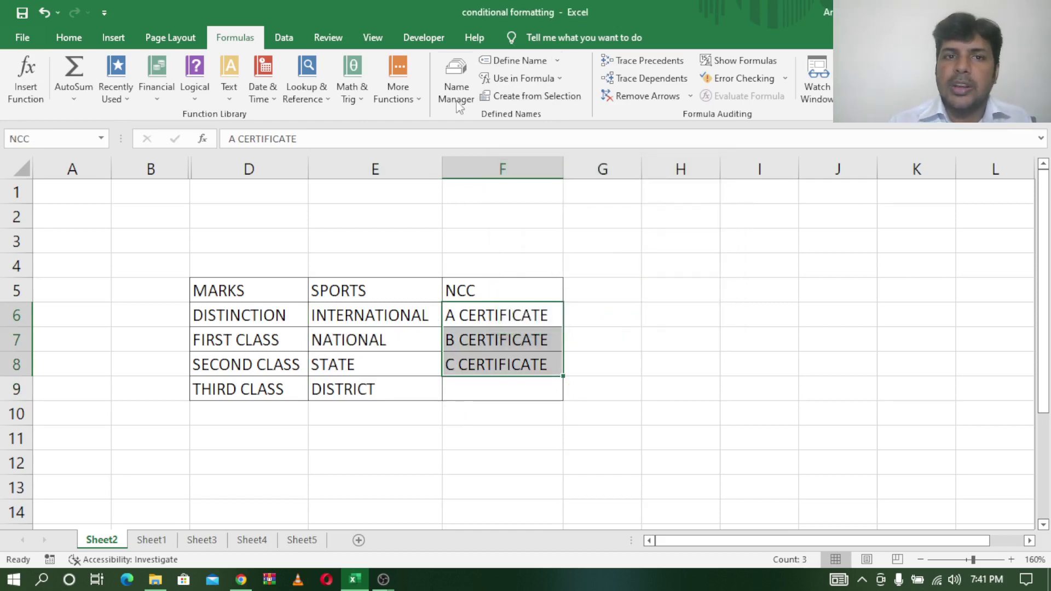
Check MARKS, NCC and SPORTS in the Name Manager, then return to Sheet1.
left_click(456, 81)
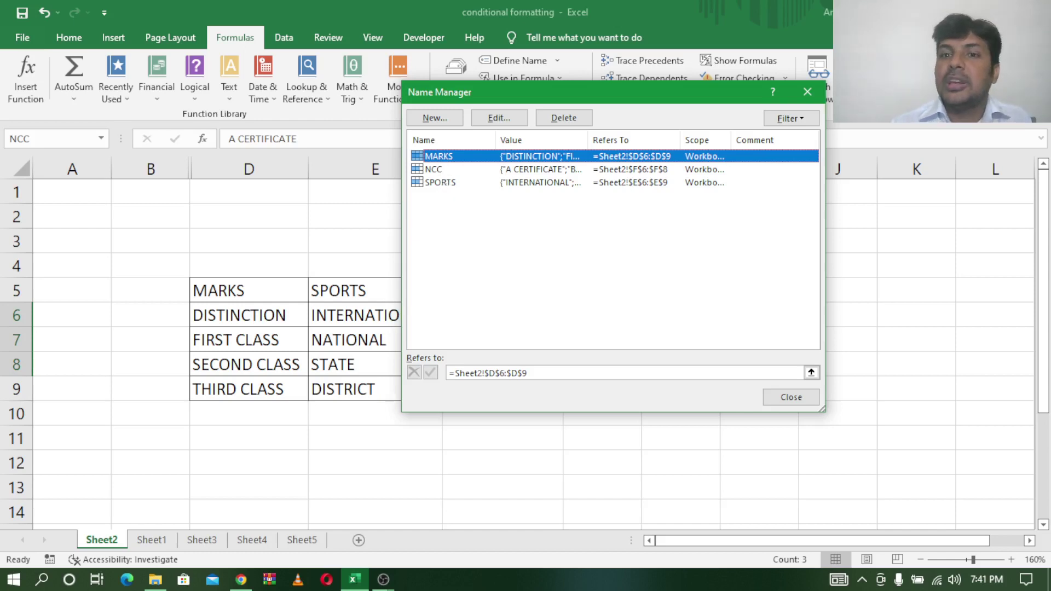
left_click(808, 93)
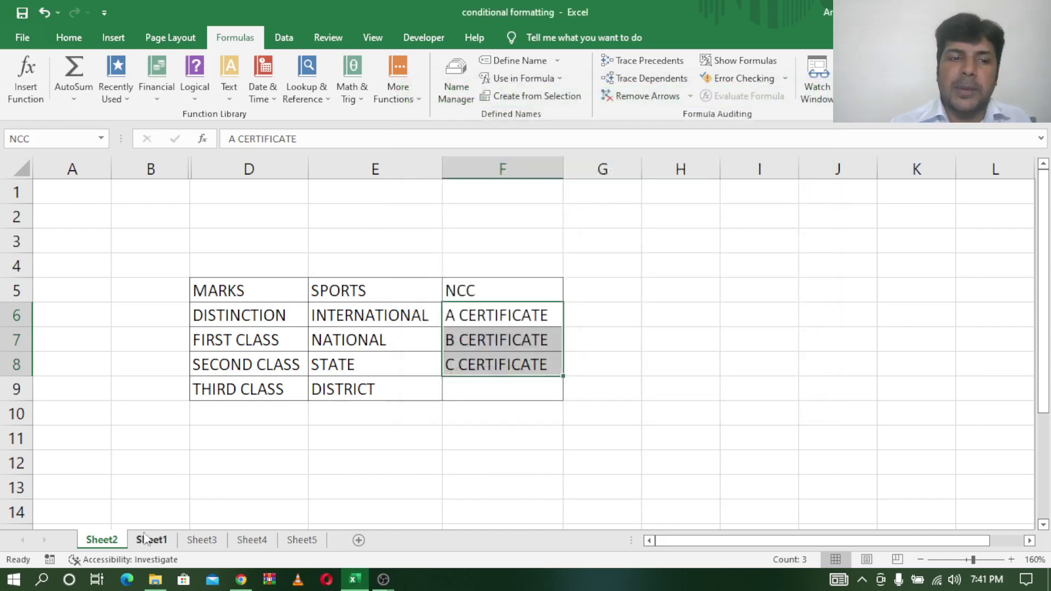
left_click(164, 542)
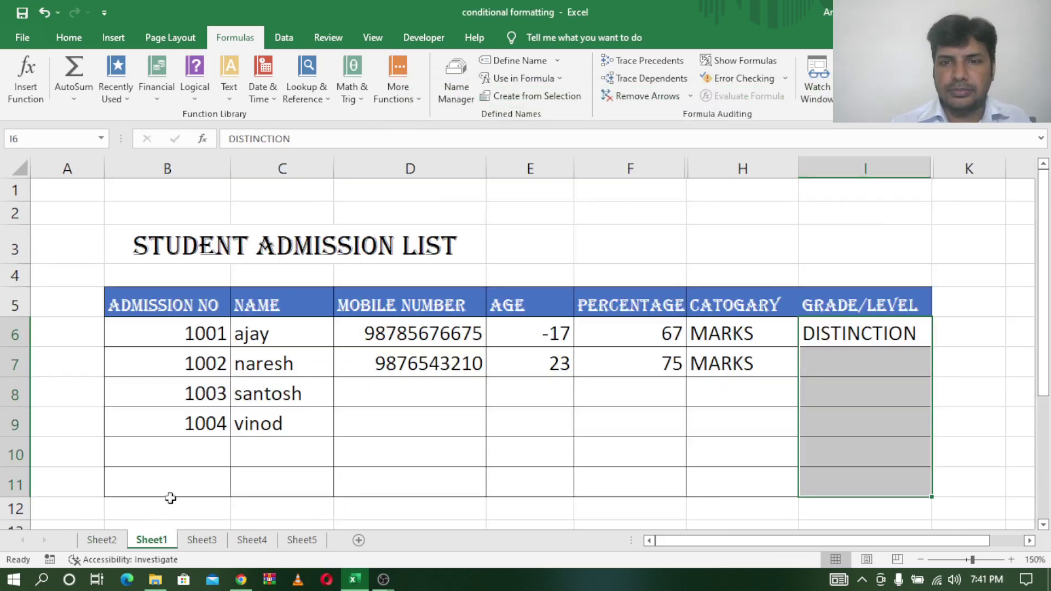
Start a list validation rule for the GRADE/LEVEL cells, then cancel it after a wrong source reference.
left_click_drag(867, 333, 868, 488)
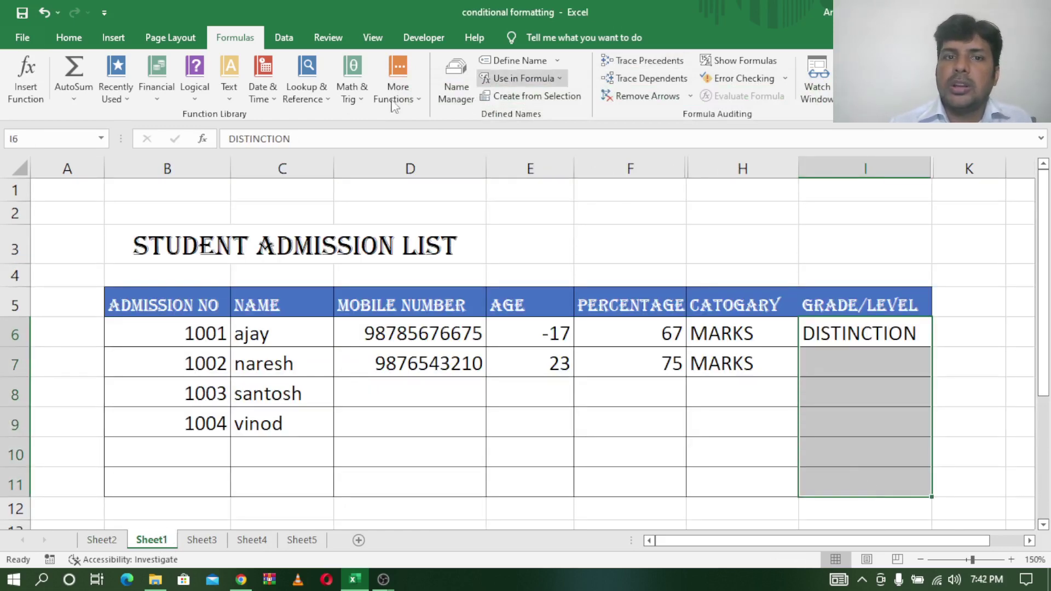
left_click(284, 36)
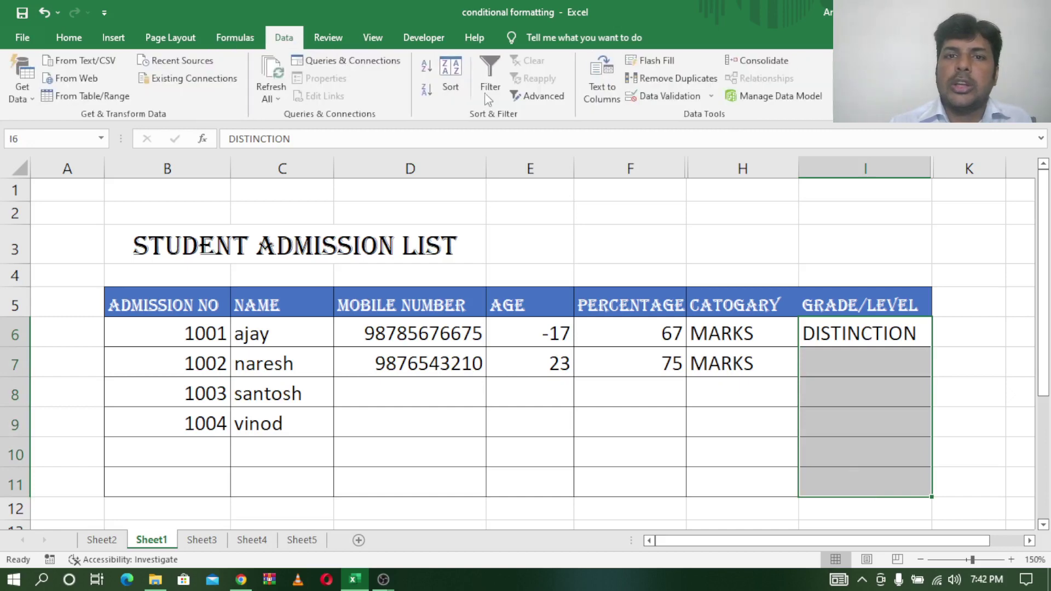
left_click(663, 96)
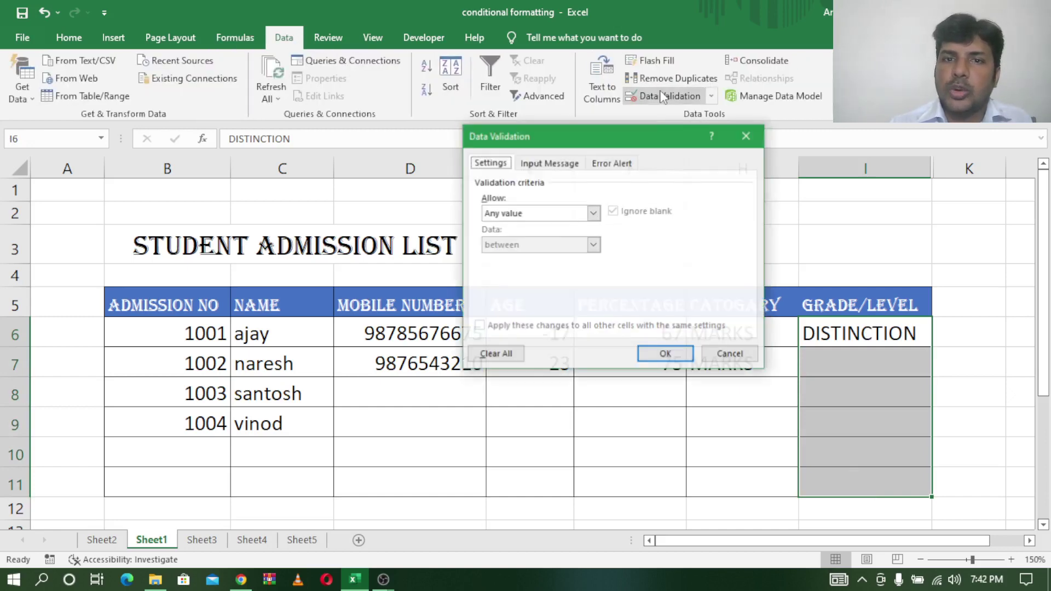
left_click(592, 213)
left_click(541, 257)
left_click(534, 276)
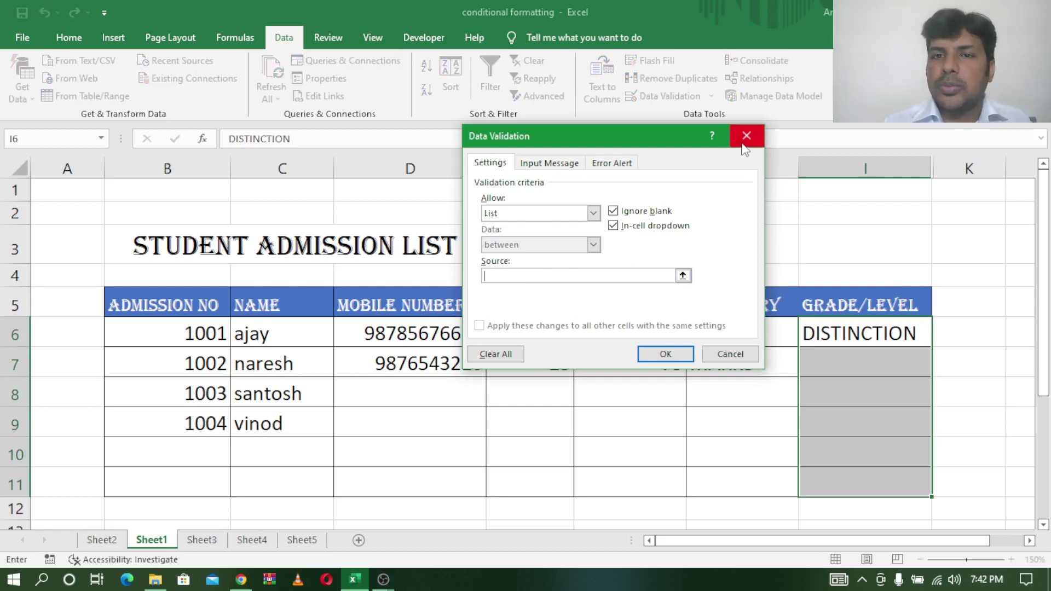
left_click(833, 333)
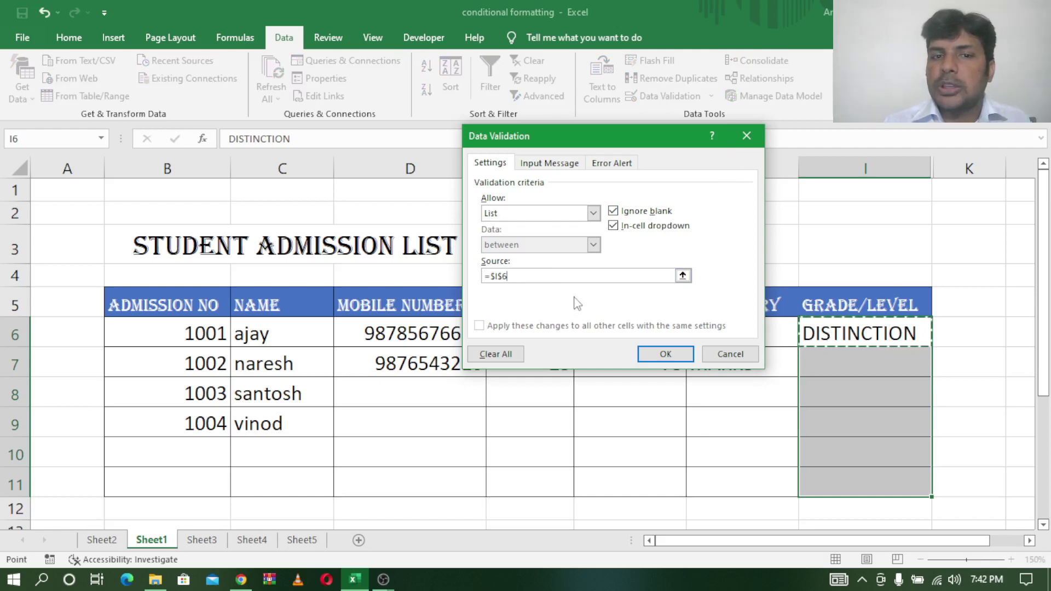
left_click(575, 276)
key("BackSpace")
key("BackSpace")
key("BackSpace")
key("BackSpace")
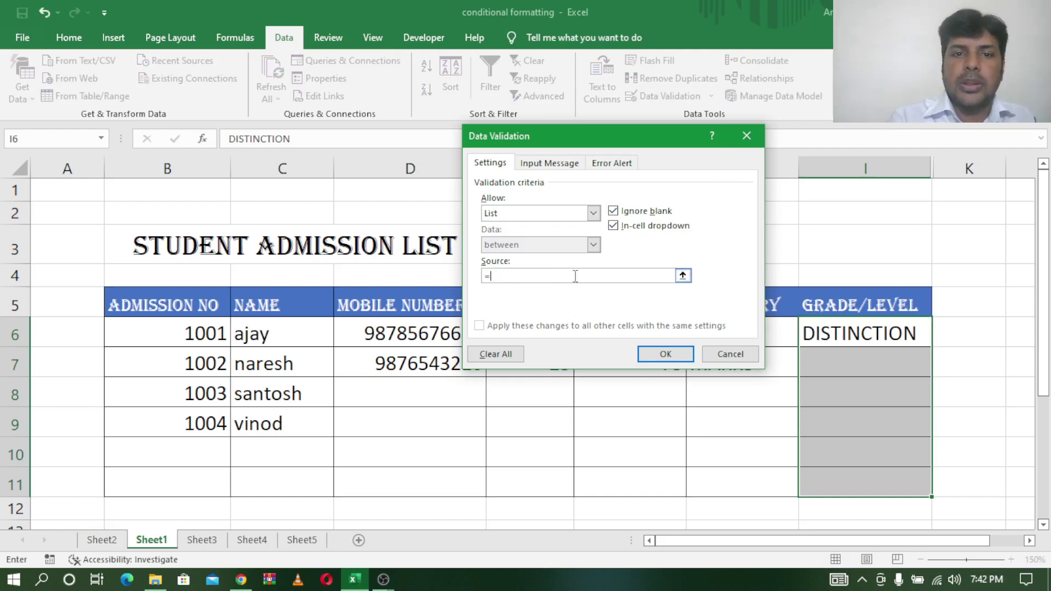
key("BackSpace")
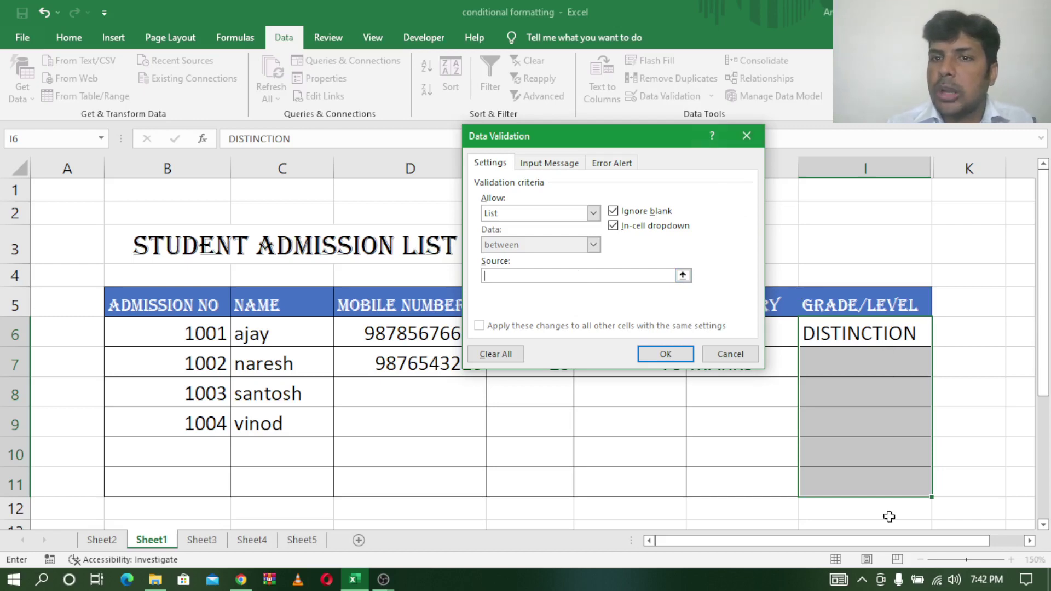
left_click(746, 134)
Give cell I7 a List validation rule with source =INDIRECT($H7).
left_click(865, 339)
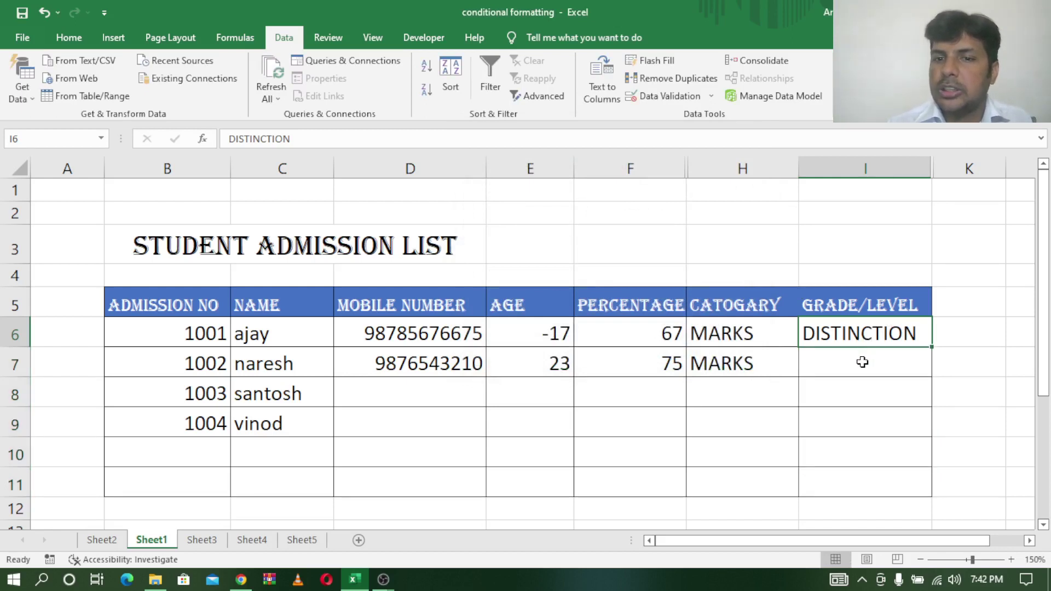
left_click(862, 362)
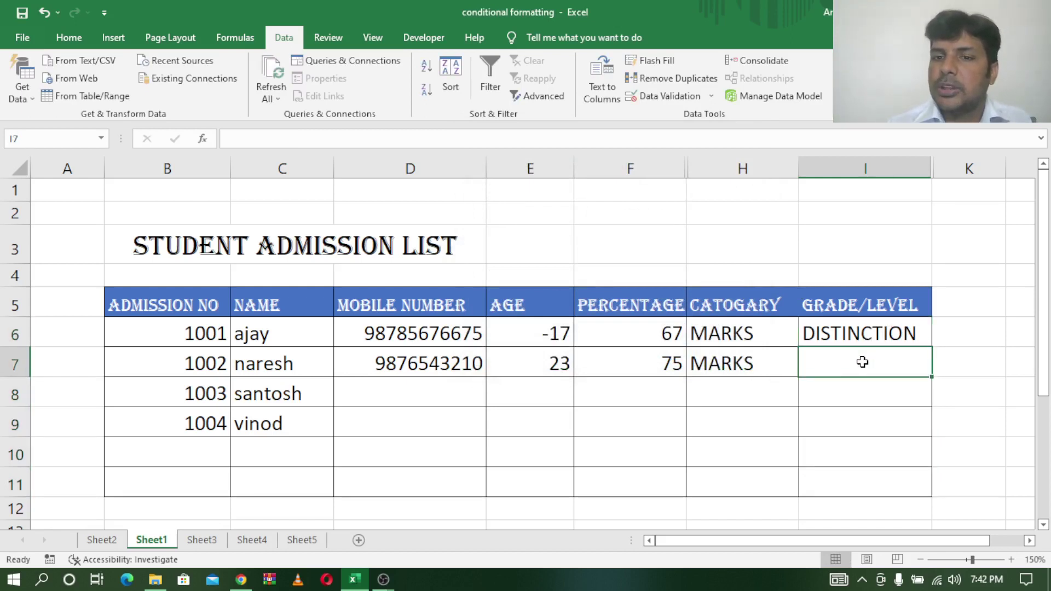
left_click(661, 90)
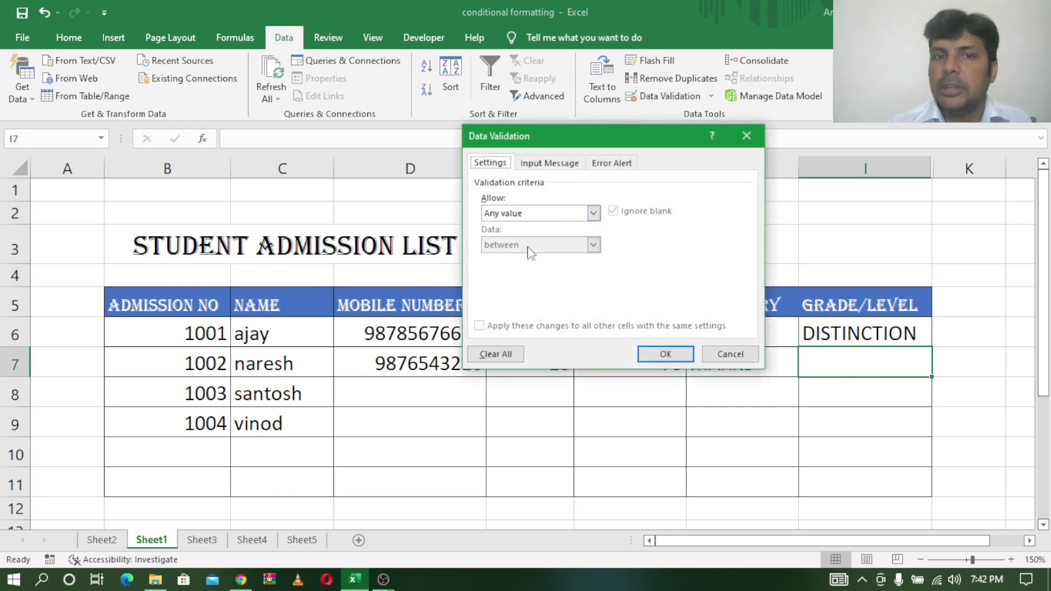
left_click(594, 213)
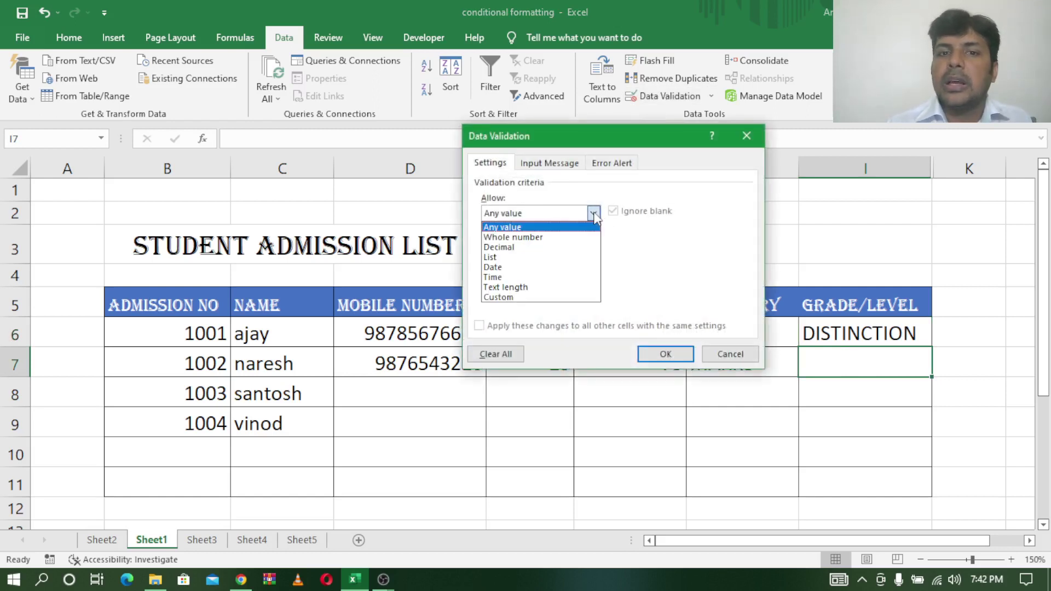
left_click(514, 257)
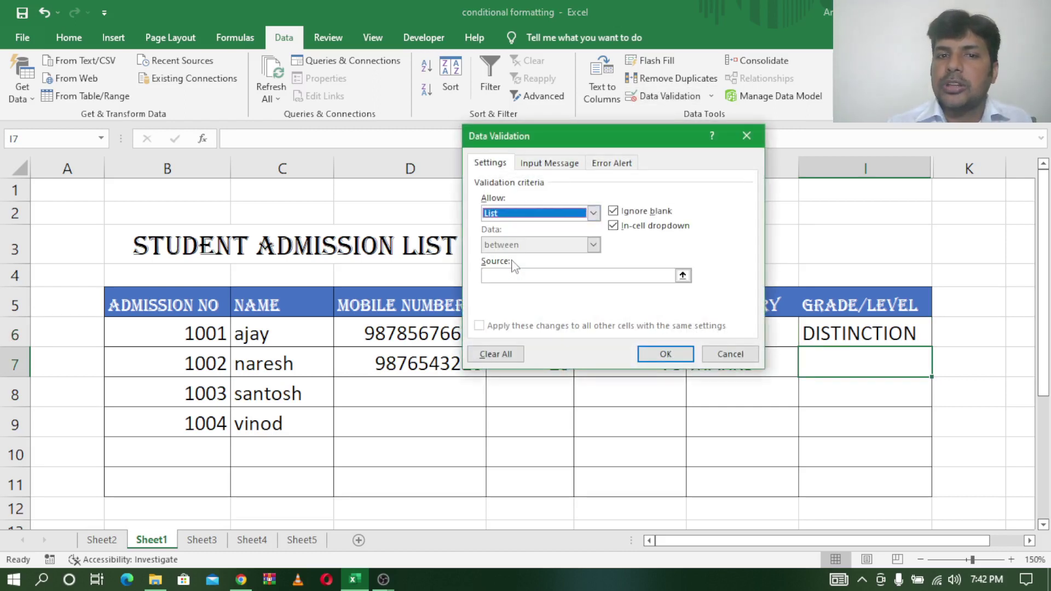
left_click(534, 277)
type("=I")
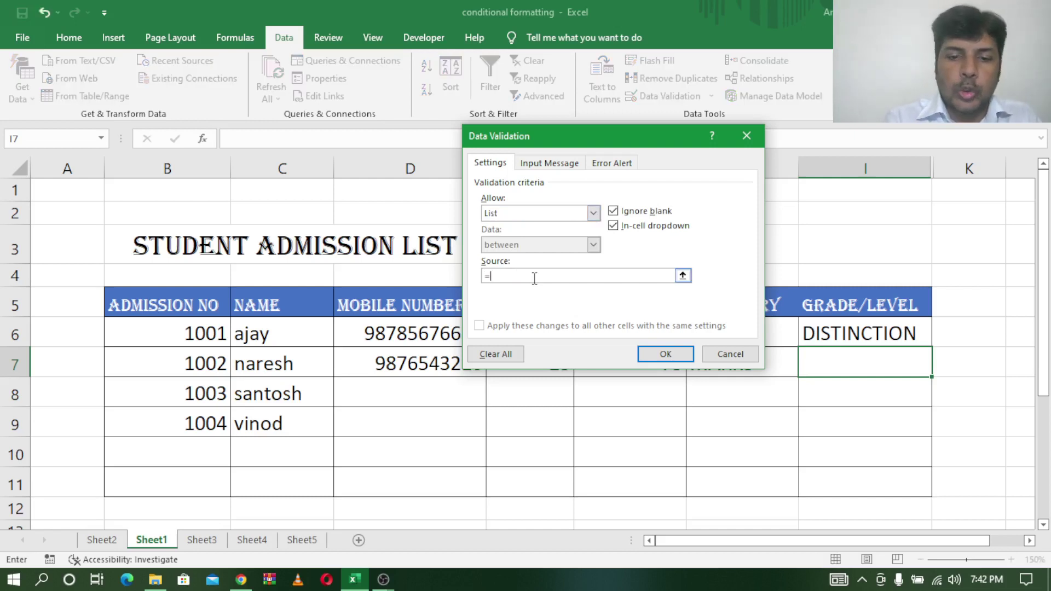
type("NDIRECT")
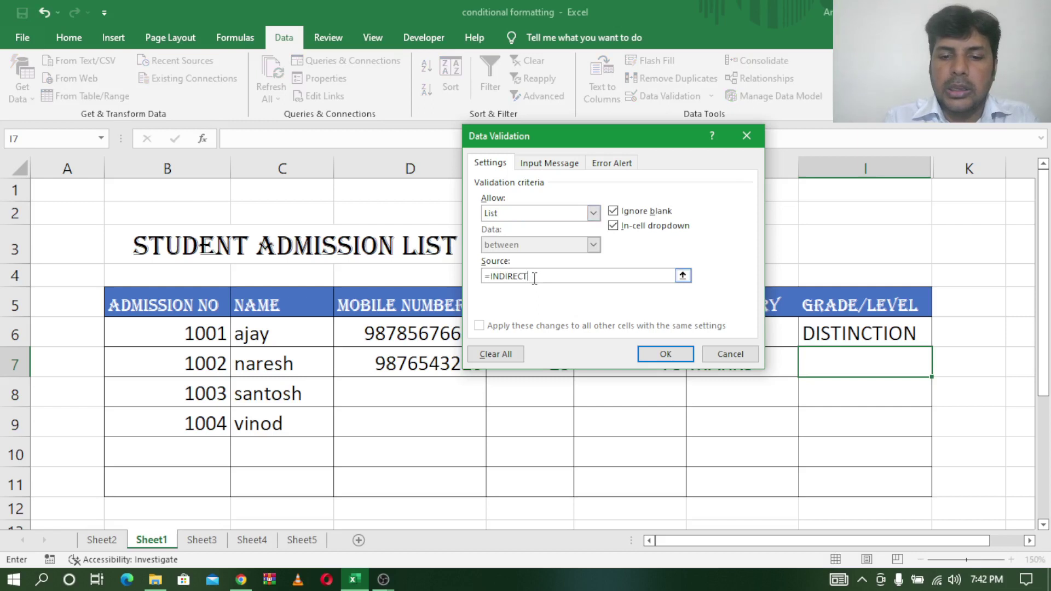
type("(")
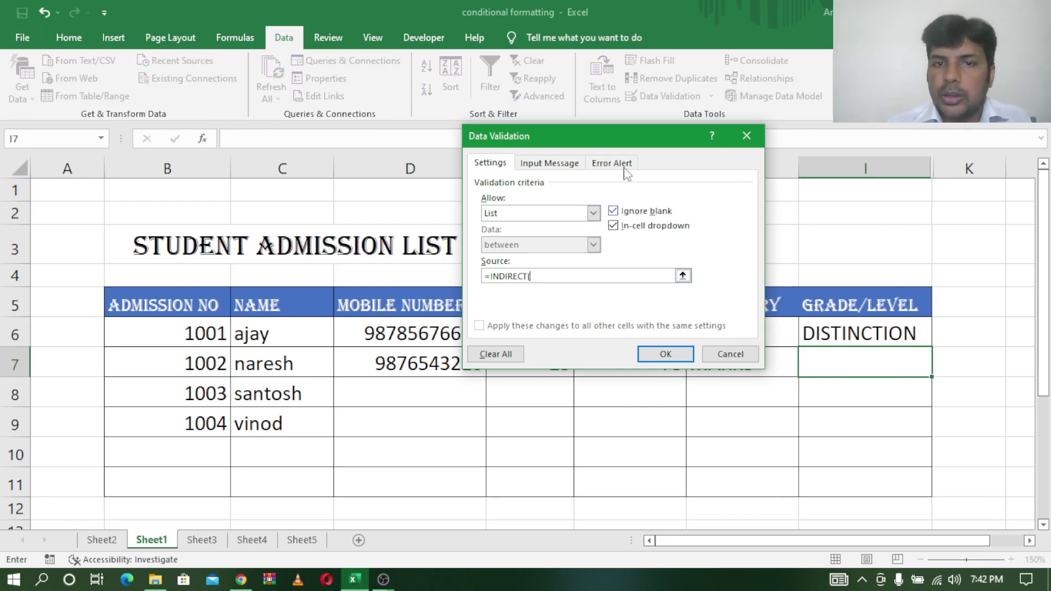
left_click_drag(622, 138, 472, 138)
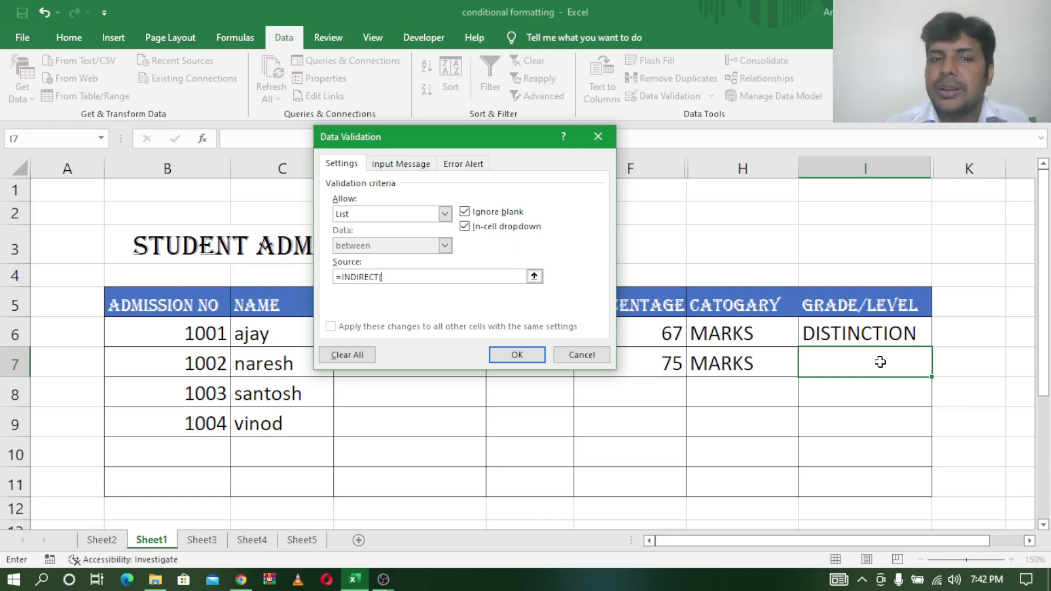
left_click(721, 367)
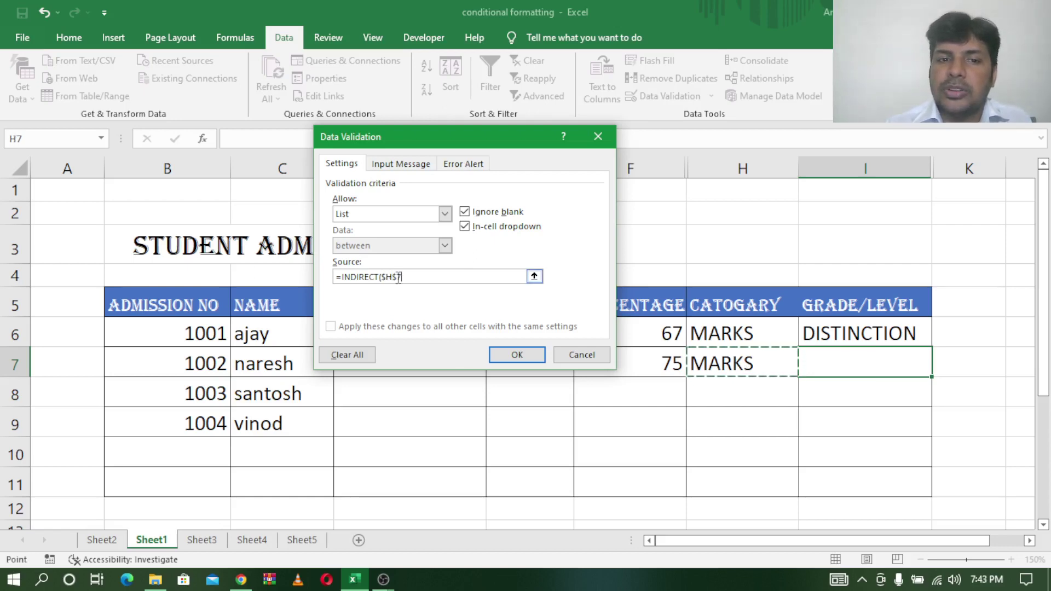
left_click(398, 277)
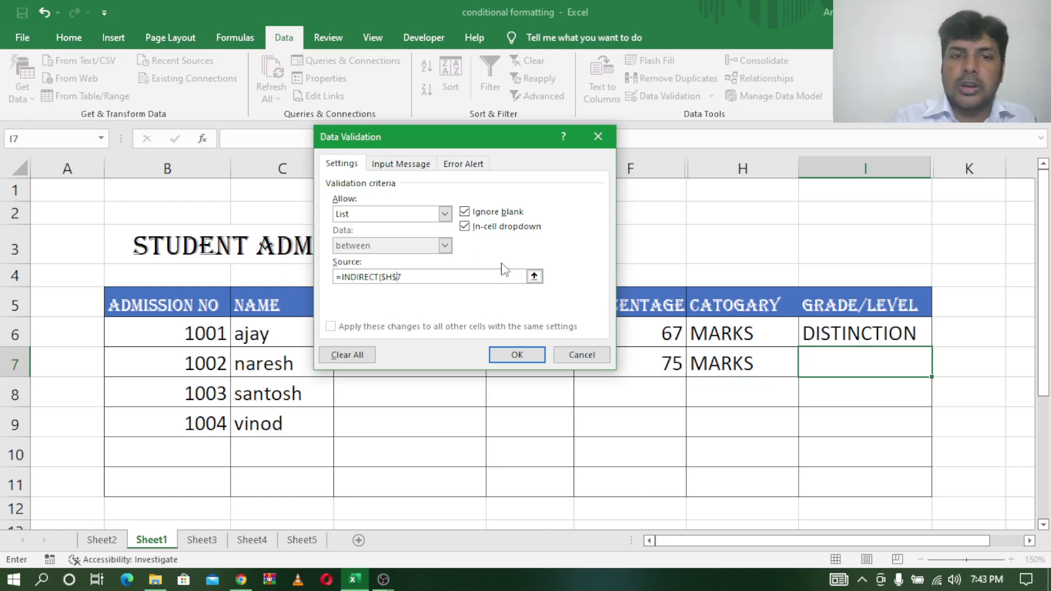
key("BackSpace")
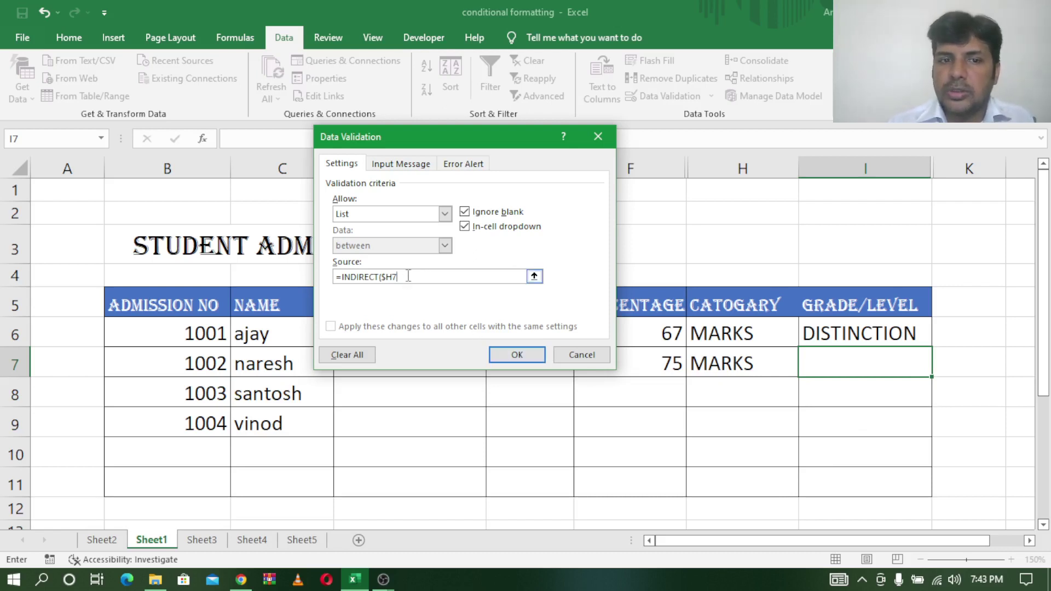
type(")")
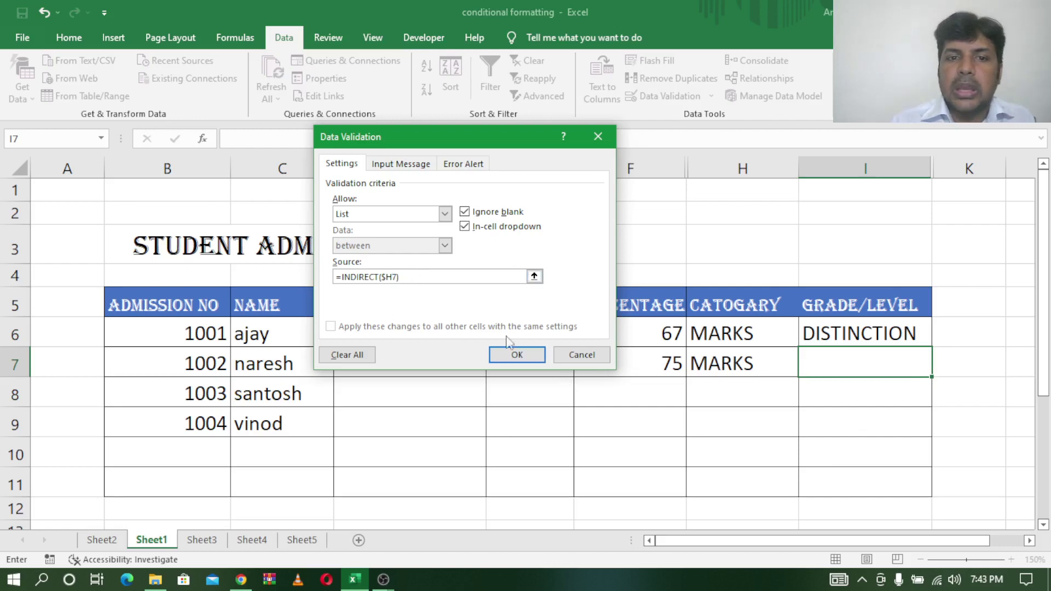
left_click(528, 356)
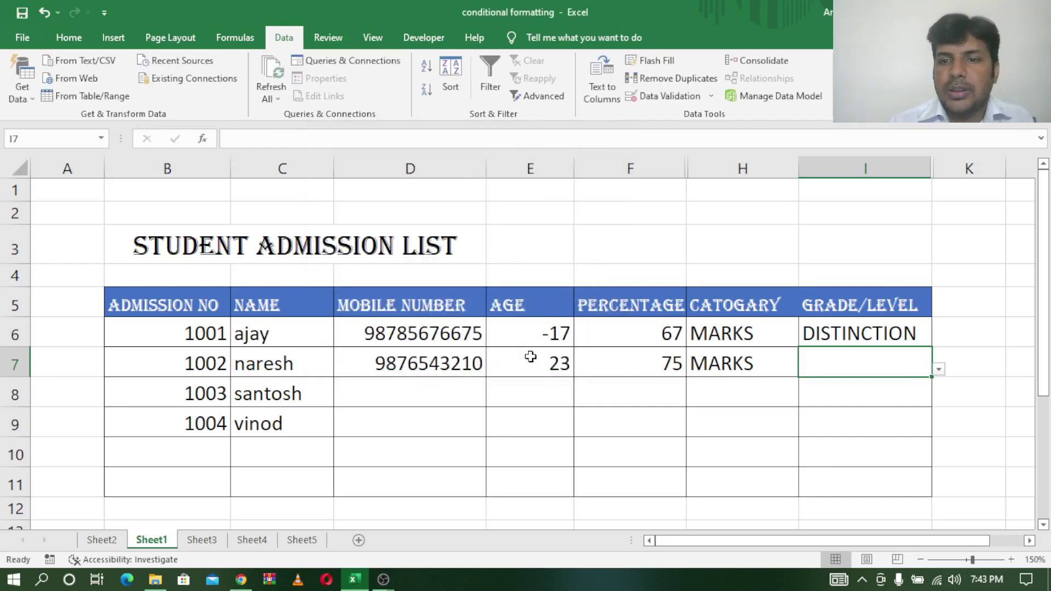
Set H7 to SPORTS and preview the sports levels offered in I7's dropdown.
left_click(745, 366)
left_click(805, 370)
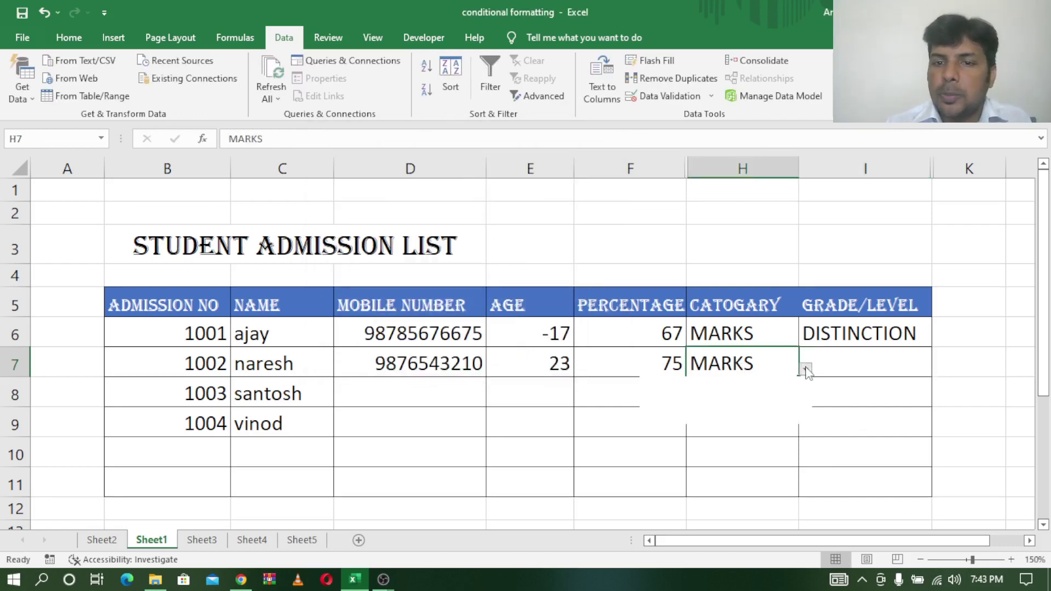
left_click(715, 404)
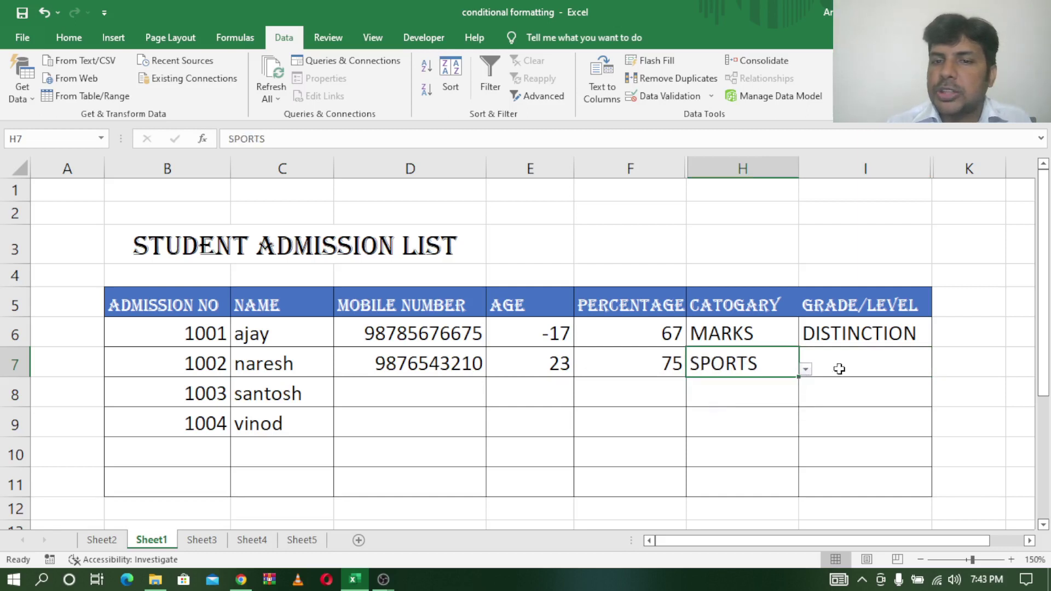
left_click(875, 357)
left_click(939, 371)
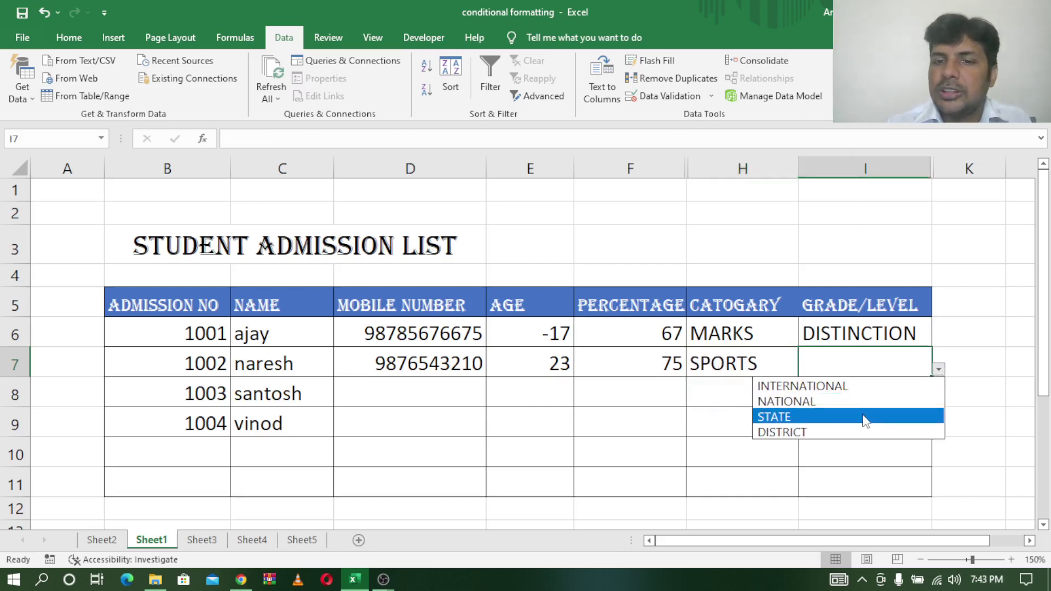
left_click(746, 369)
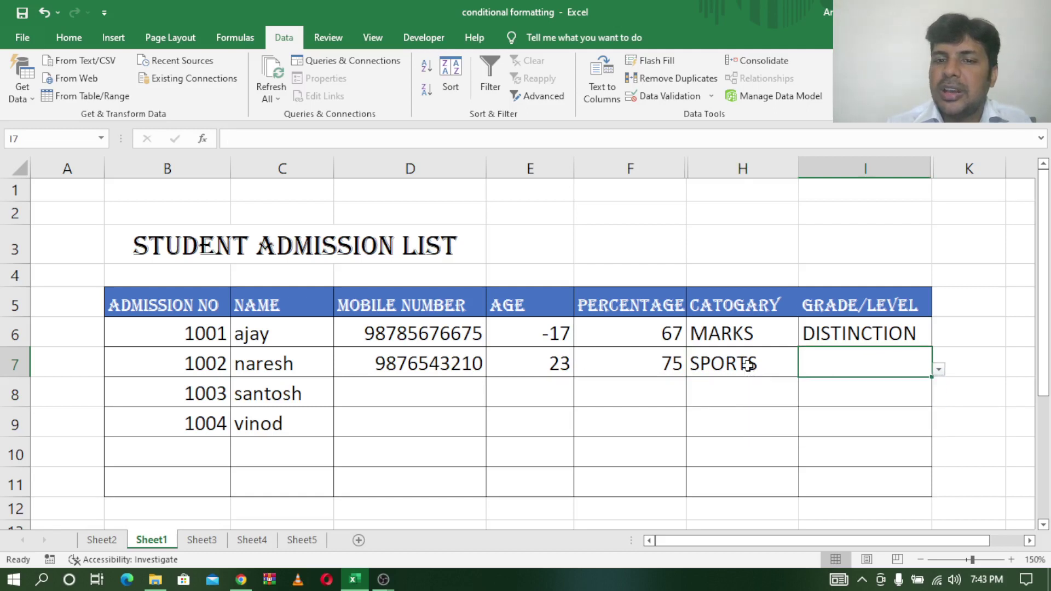
Switch H7 to NCC, preview its certificates in I7, and fill I7's rule down to row 11.
left_click(746, 368)
left_click(805, 370)
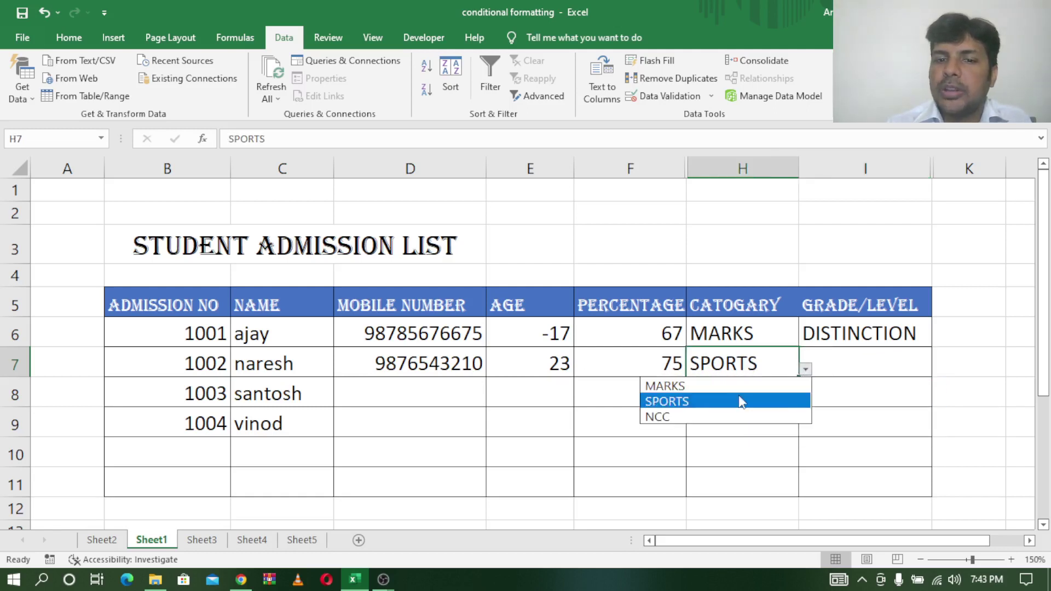
left_click(727, 418)
left_click(886, 355)
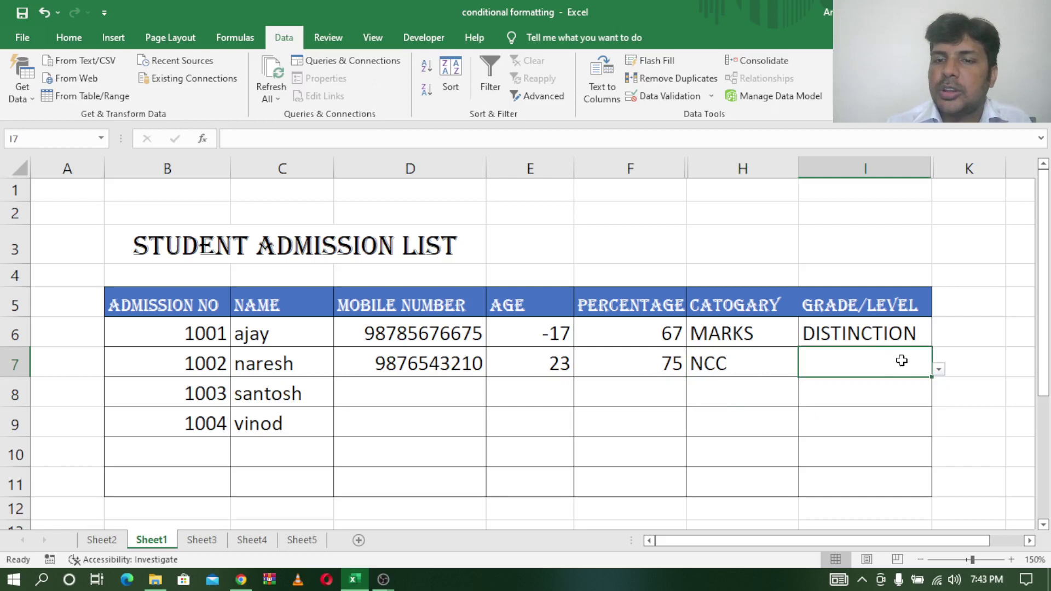
left_click(938, 369)
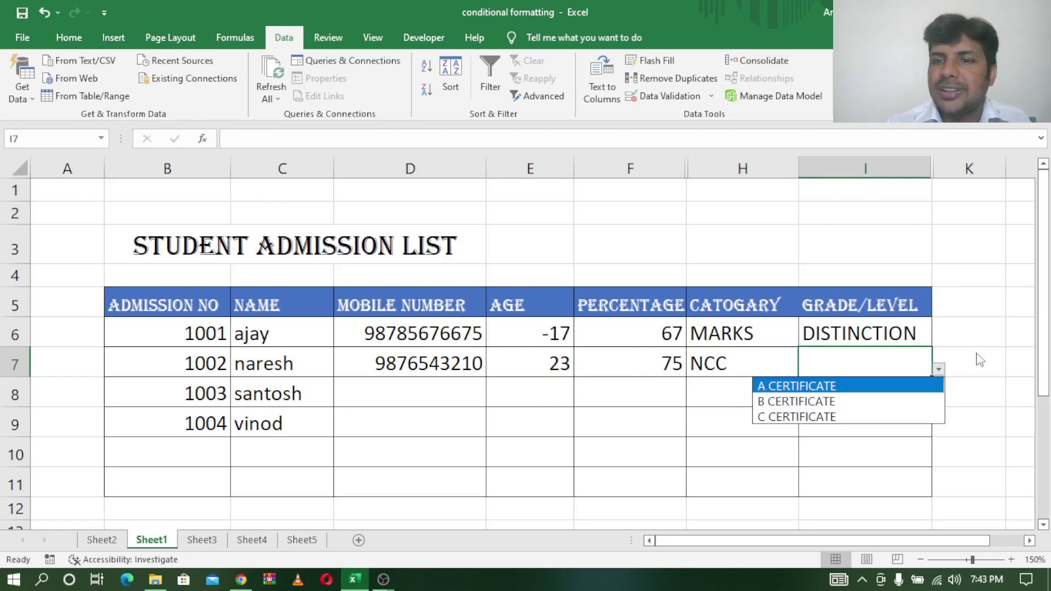
key("Escape")
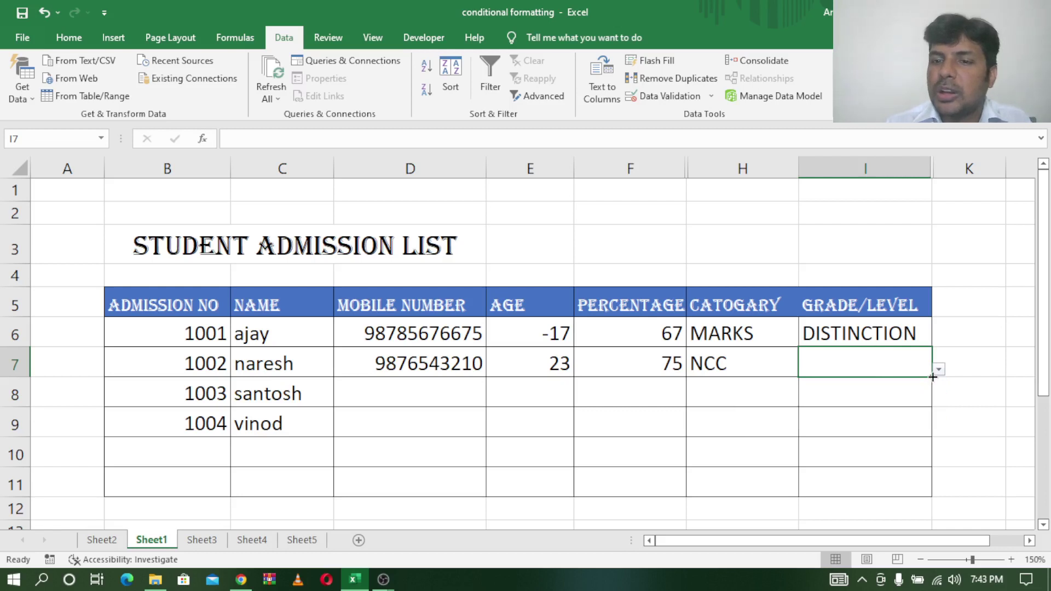
left_click_drag(931, 376, 927, 487)
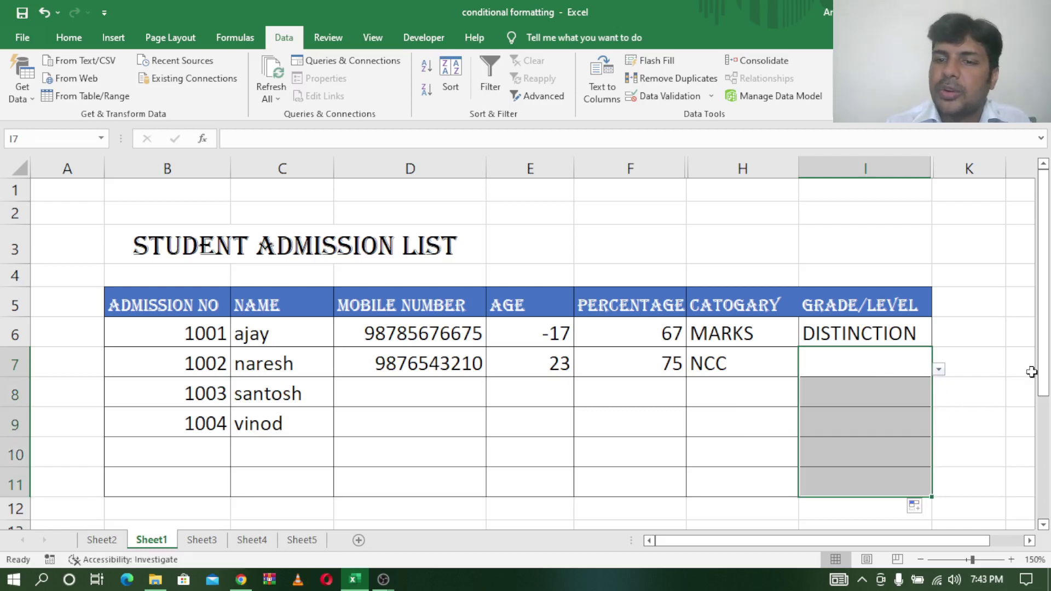
left_click(732, 439)
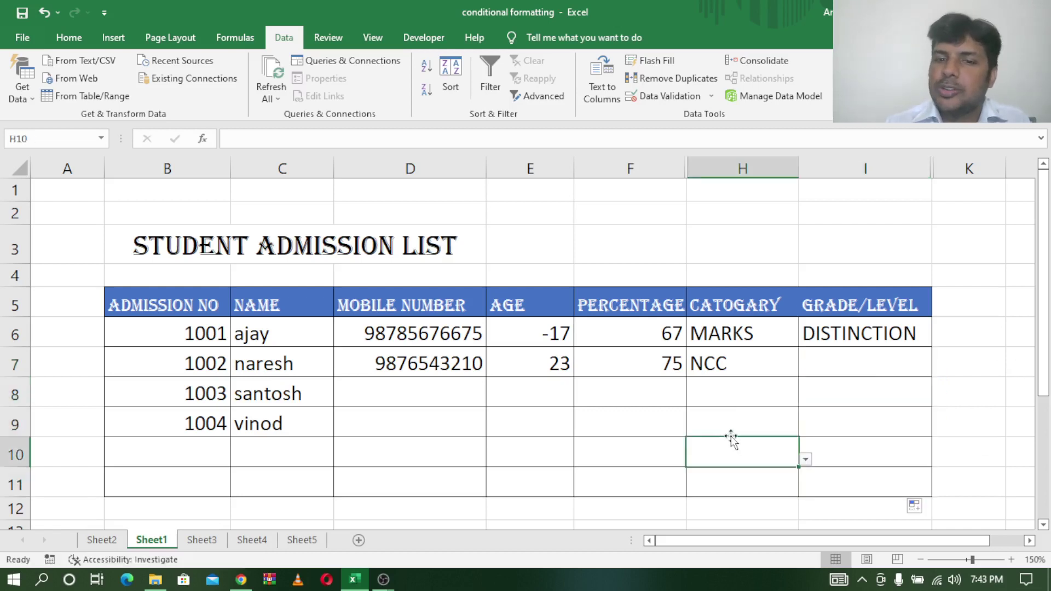
Set row 7's category to SPORTS and its grade/level to NATIONAL.
left_click(717, 366)
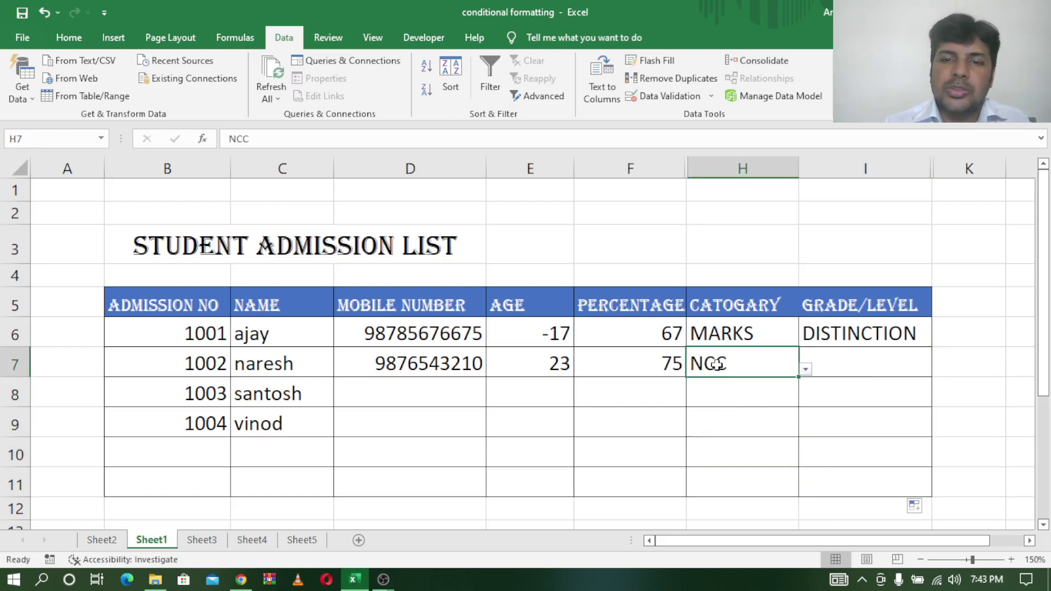
left_click(806, 370)
left_click(730, 398)
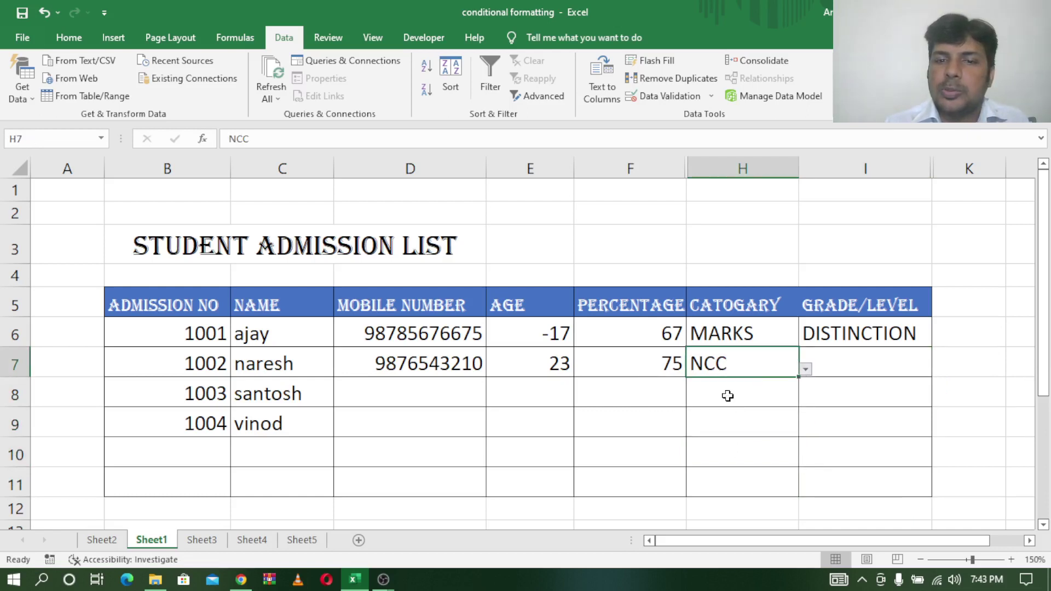
left_click(873, 361)
left_click(939, 371)
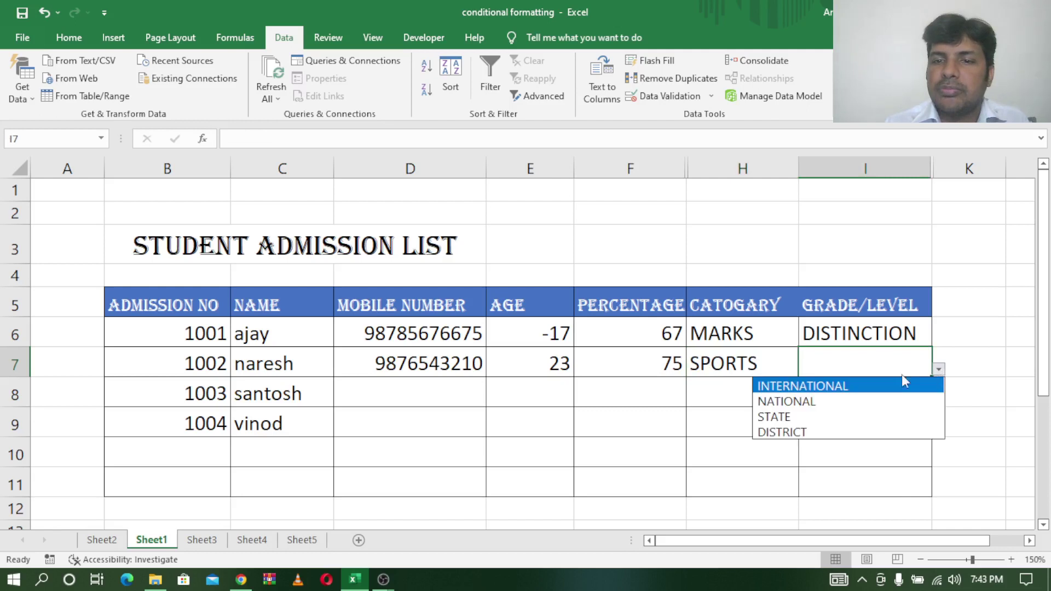
left_click(848, 401)
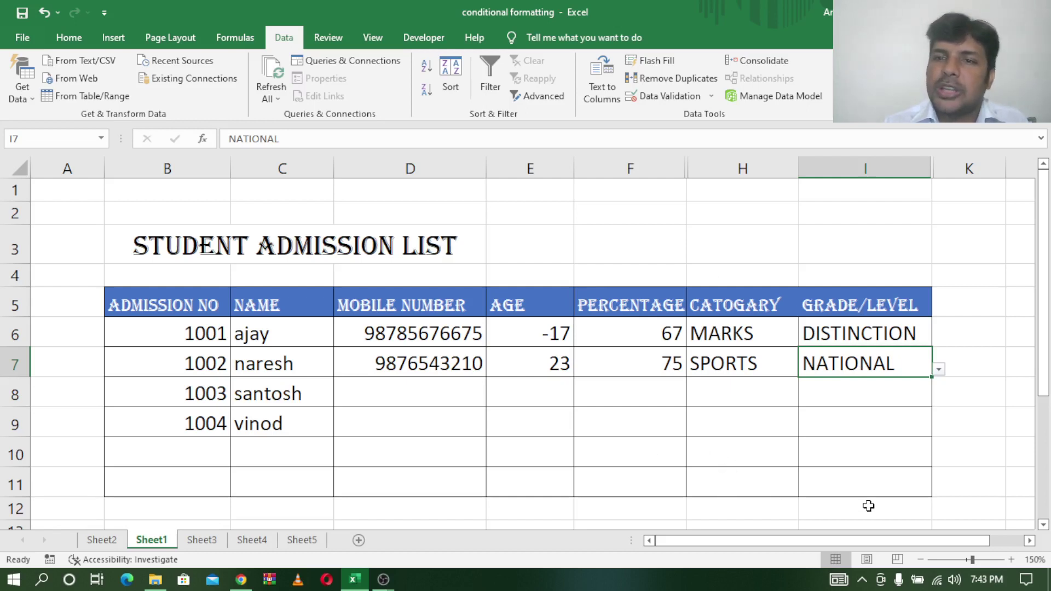
left_click(201, 540)
left_click(320, 322)
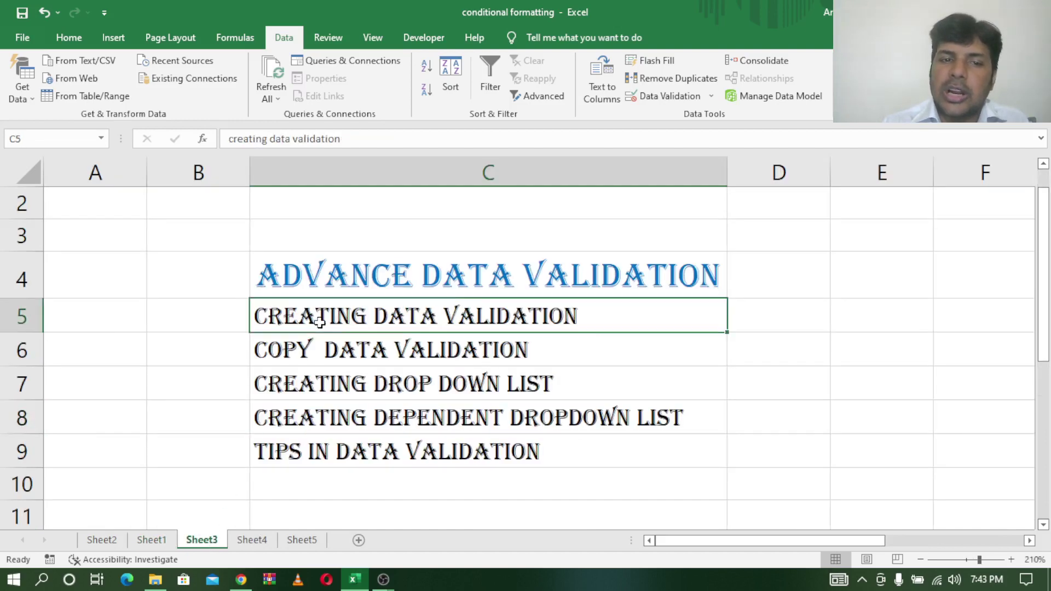
left_click(354, 347)
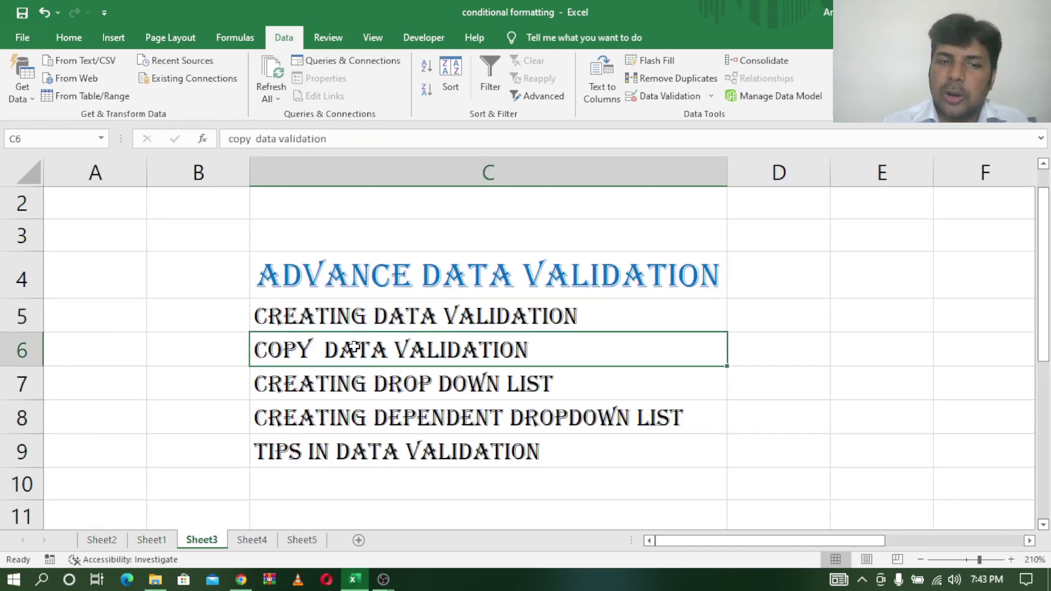
left_click(360, 388)
left_click(365, 419)
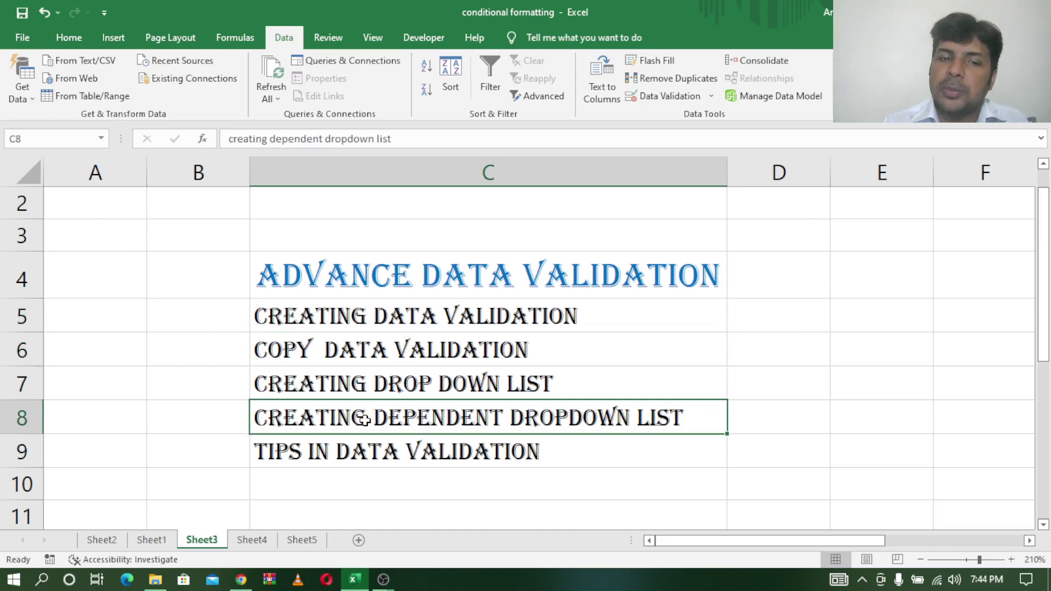
left_click(365, 446)
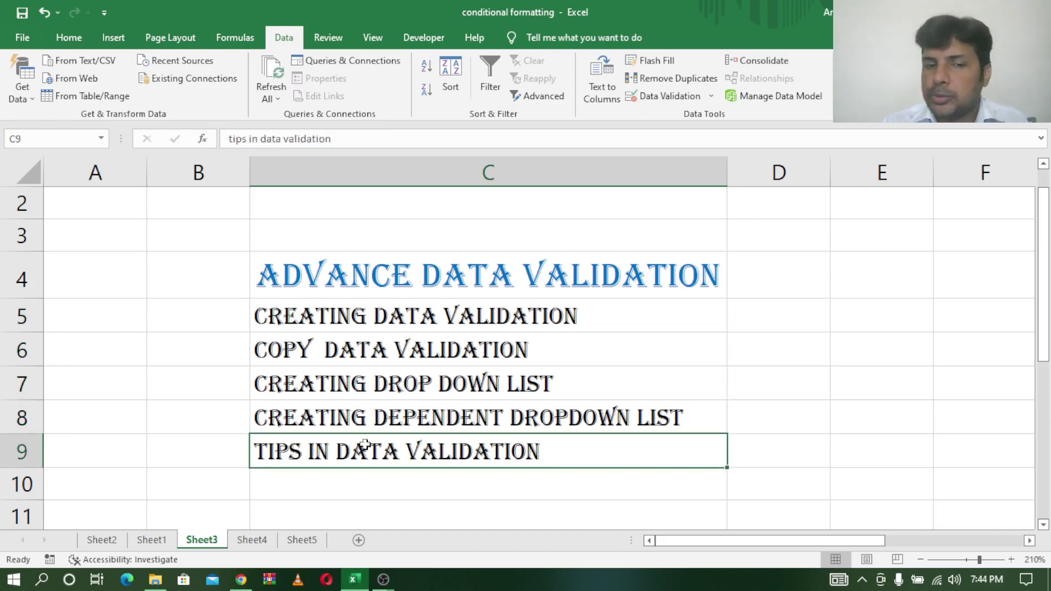
left_click(153, 539)
left_click(476, 416)
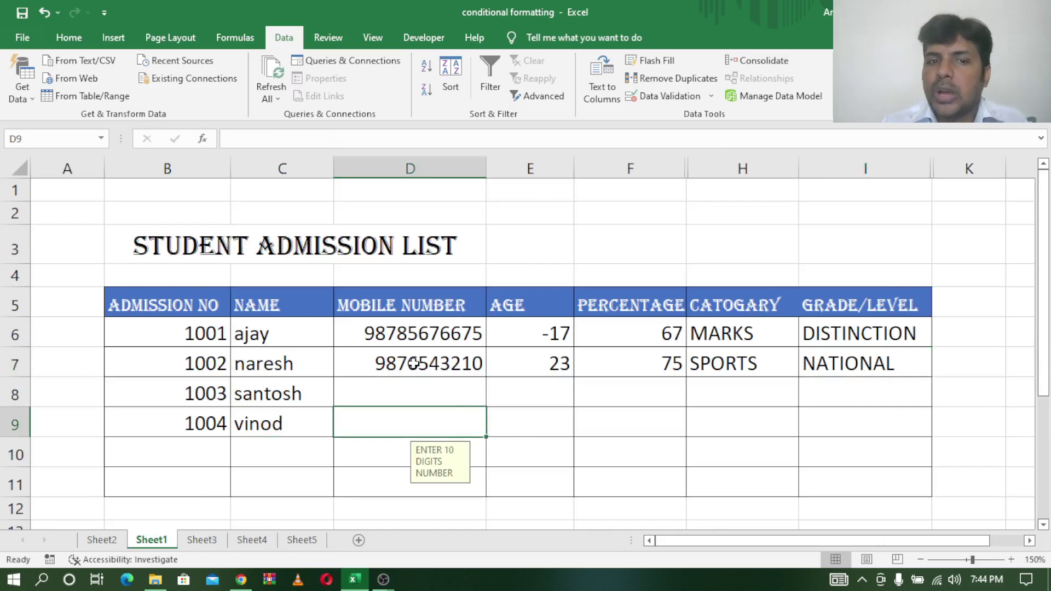
Check D6 and E6, then circle all invalid data with Data Validation.
left_click(426, 331)
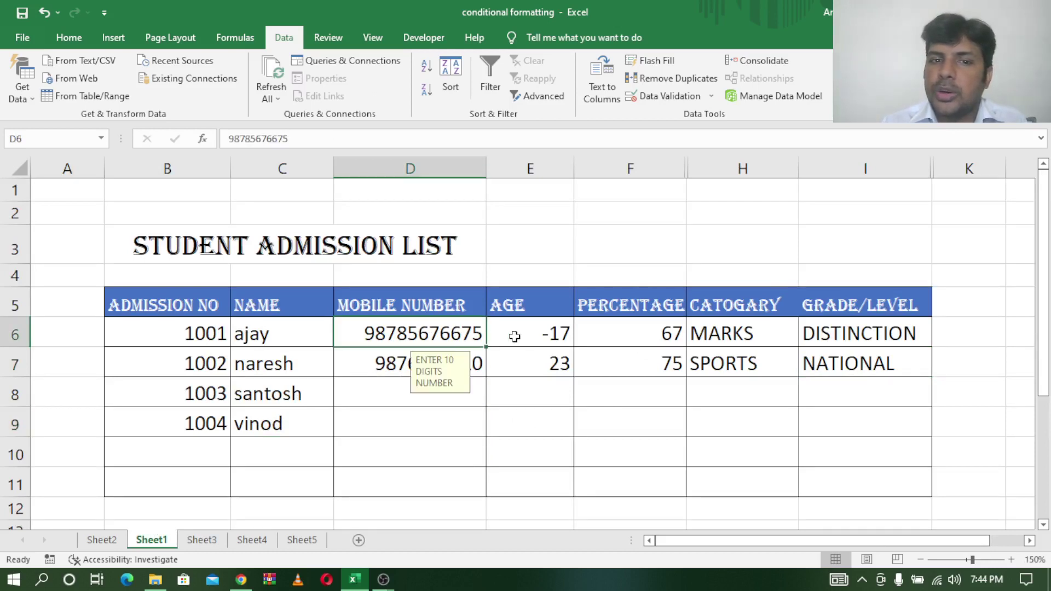
left_click(542, 333)
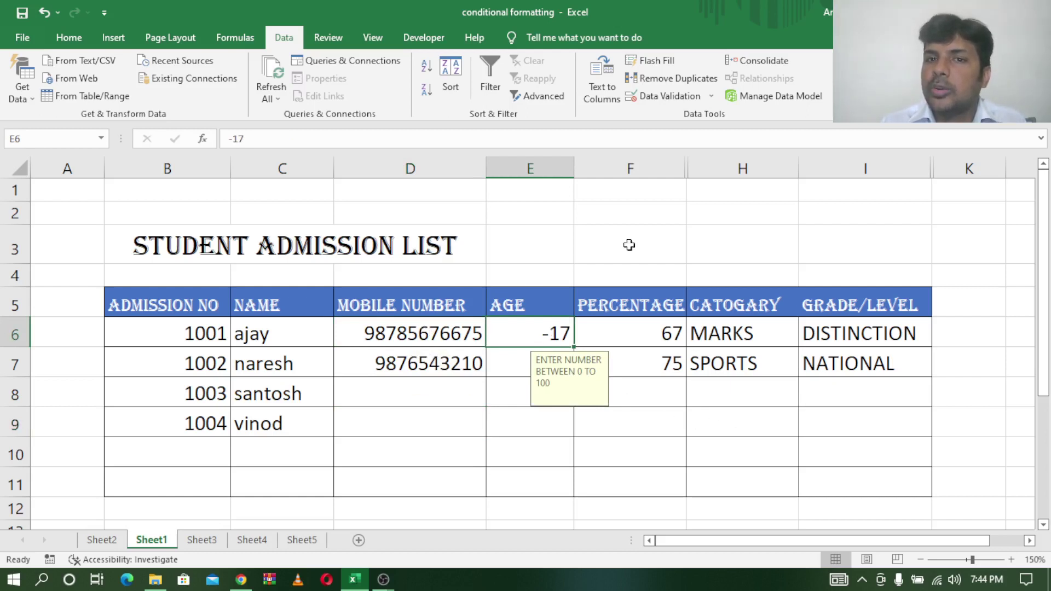
left_click(712, 97)
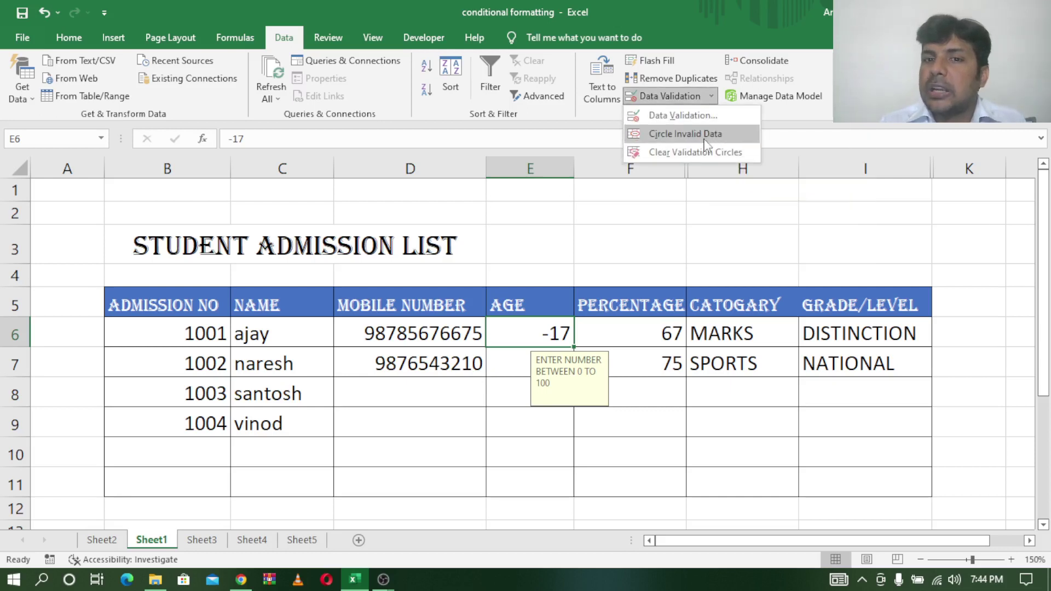
left_click(706, 135)
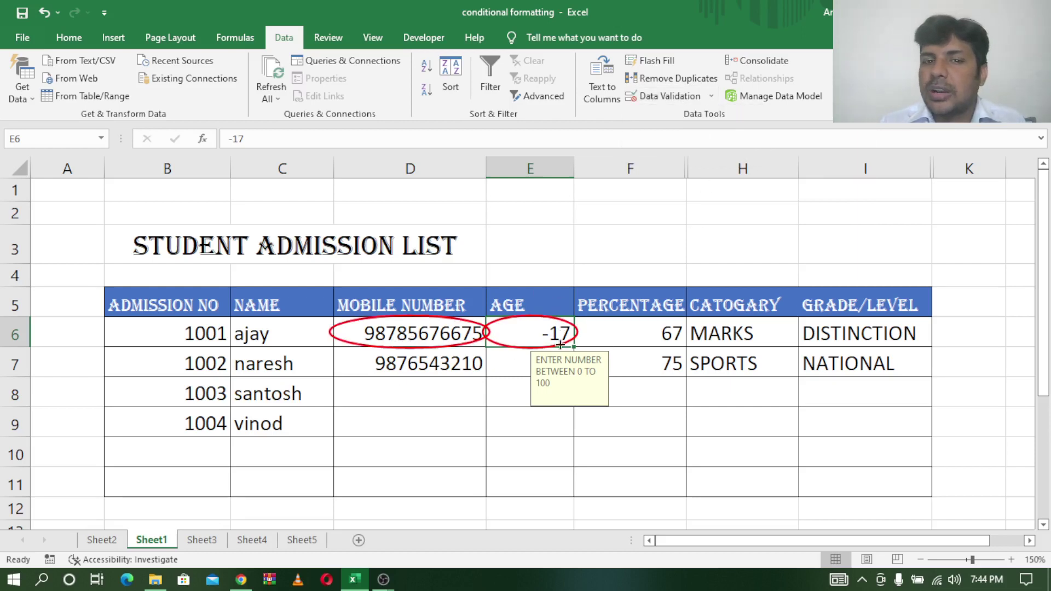
double_click(385, 335)
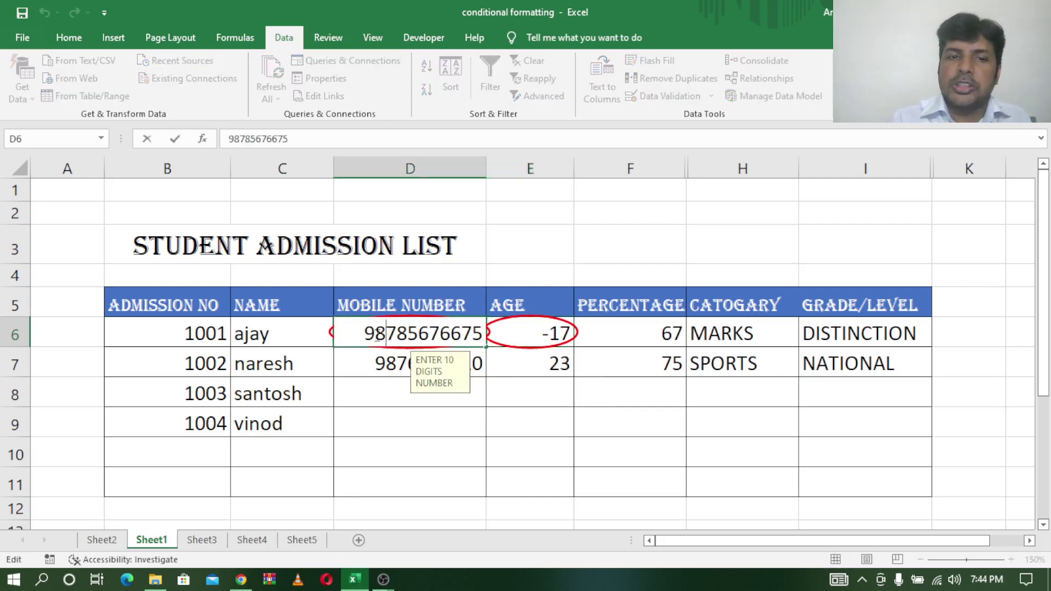
key("BackSpace")
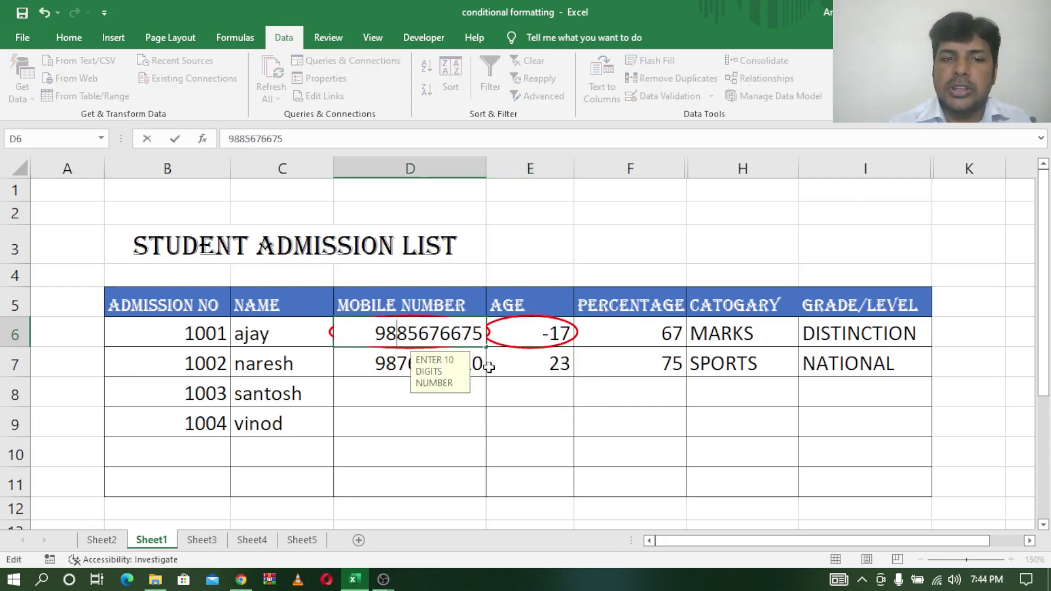
left_click(567, 332)
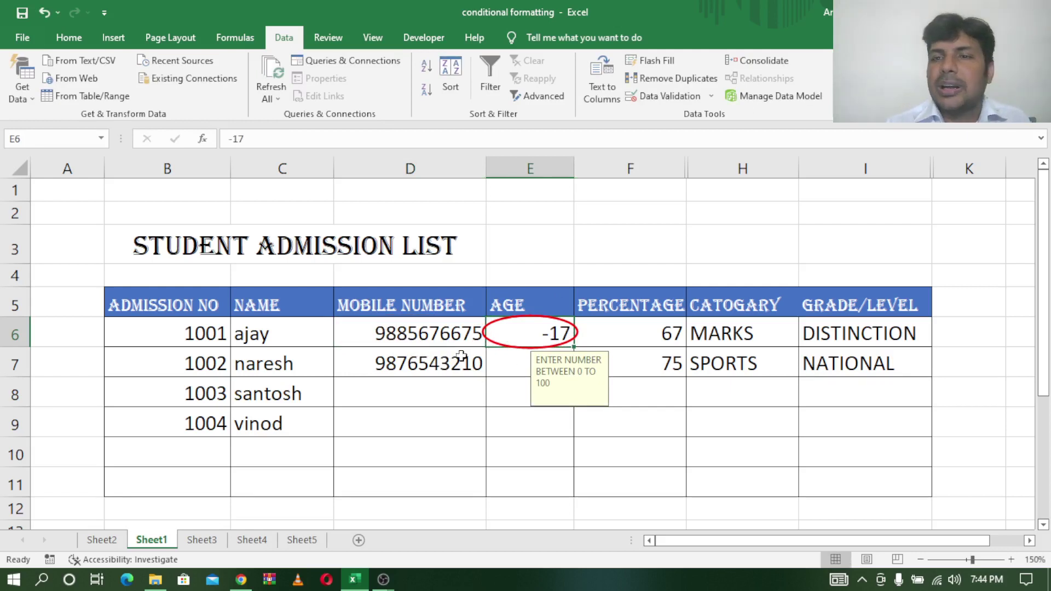
double_click(556, 334)
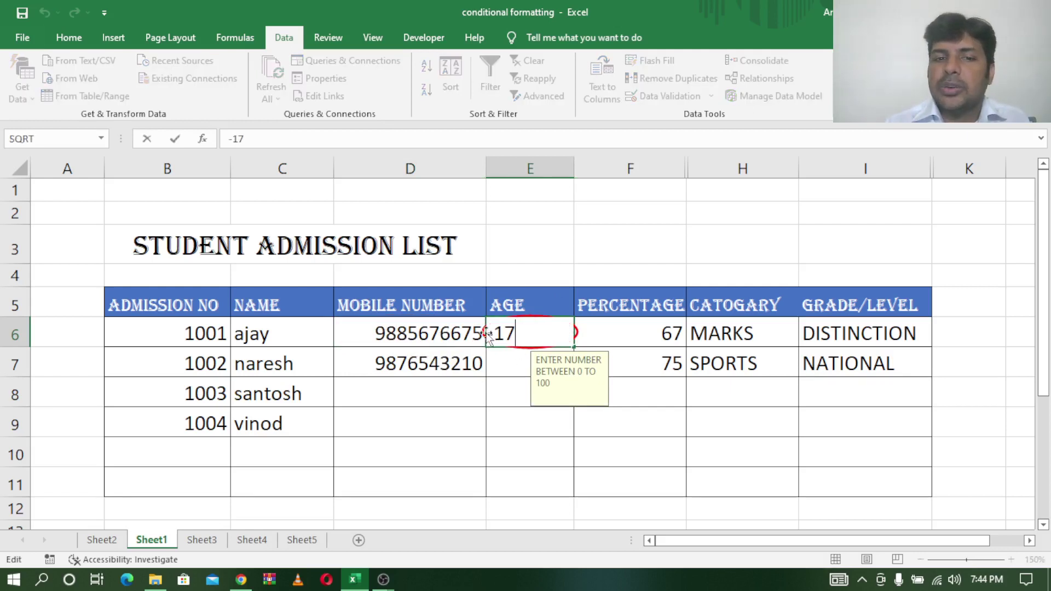
key("BackSpace")
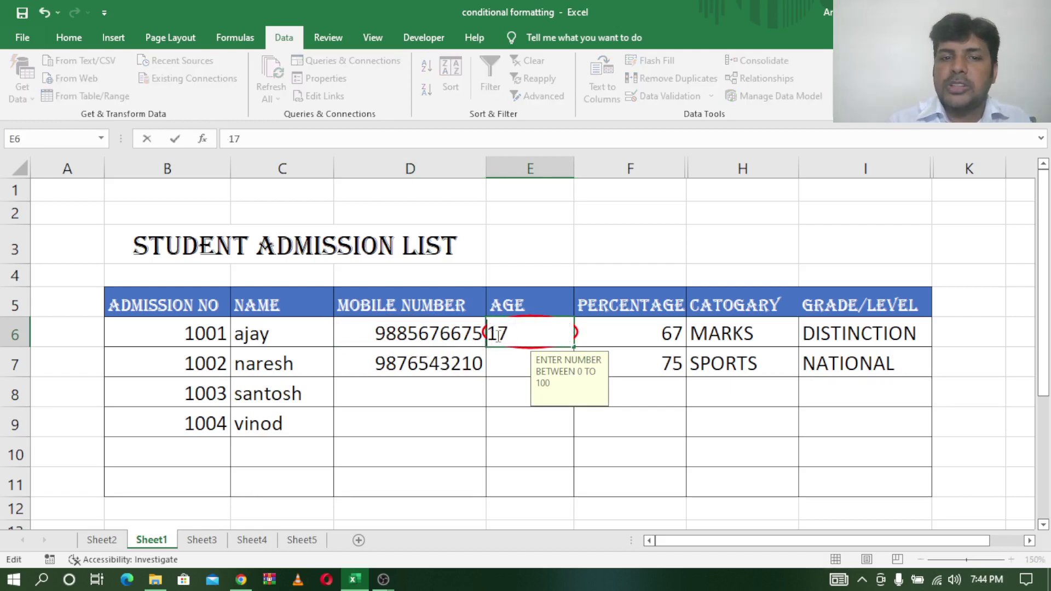
left_click(664, 341)
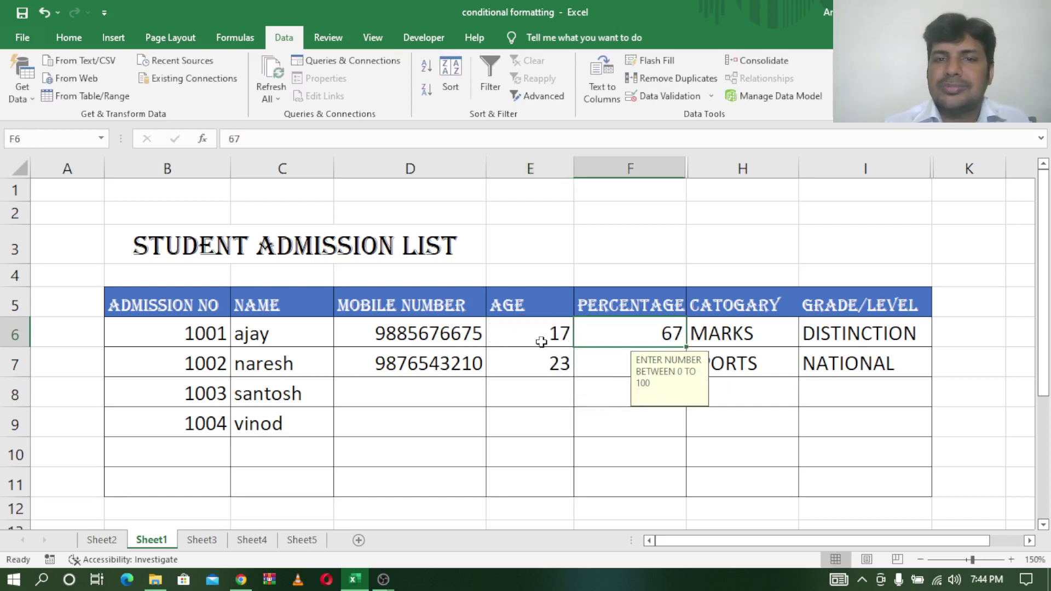
left_click(558, 334)
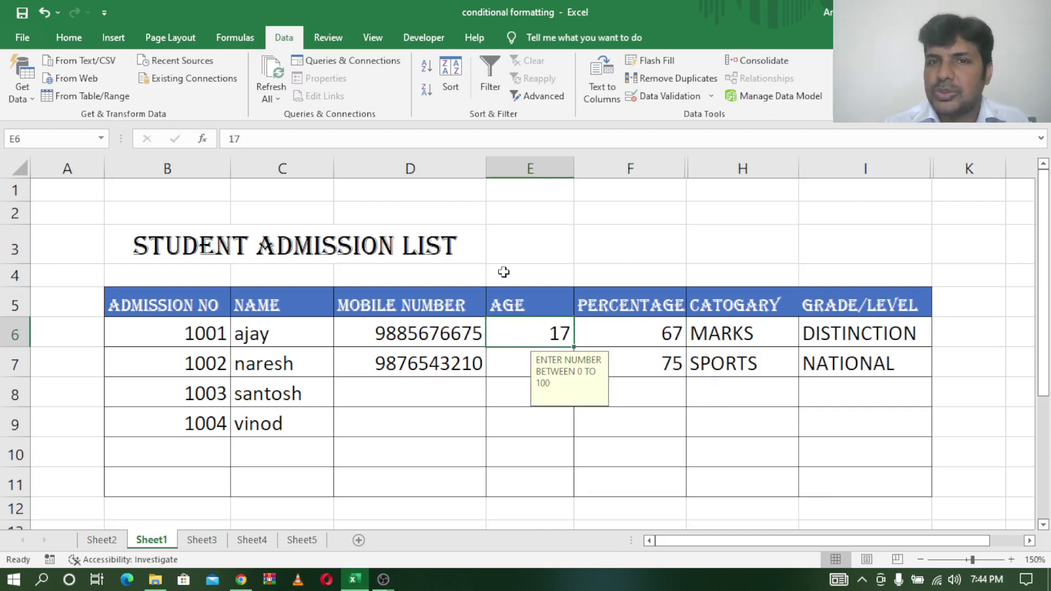
left_click(429, 350)
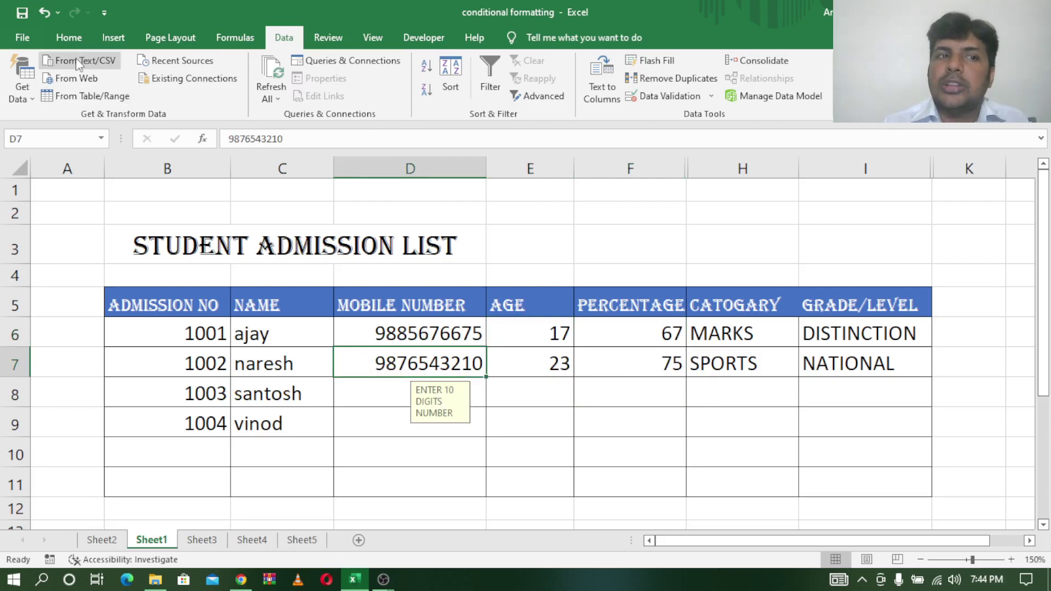
Select all cells with validation rules in D6:I11 via Home > Find & Select > Data Validation.
left_click(78, 43)
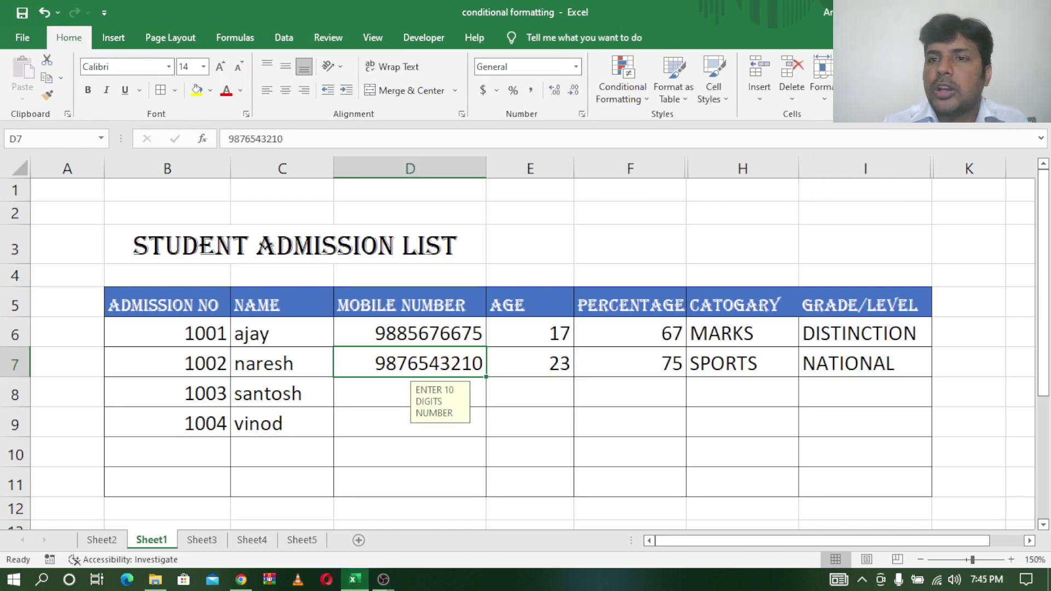
key("alt+h")
key("f")
key("d")
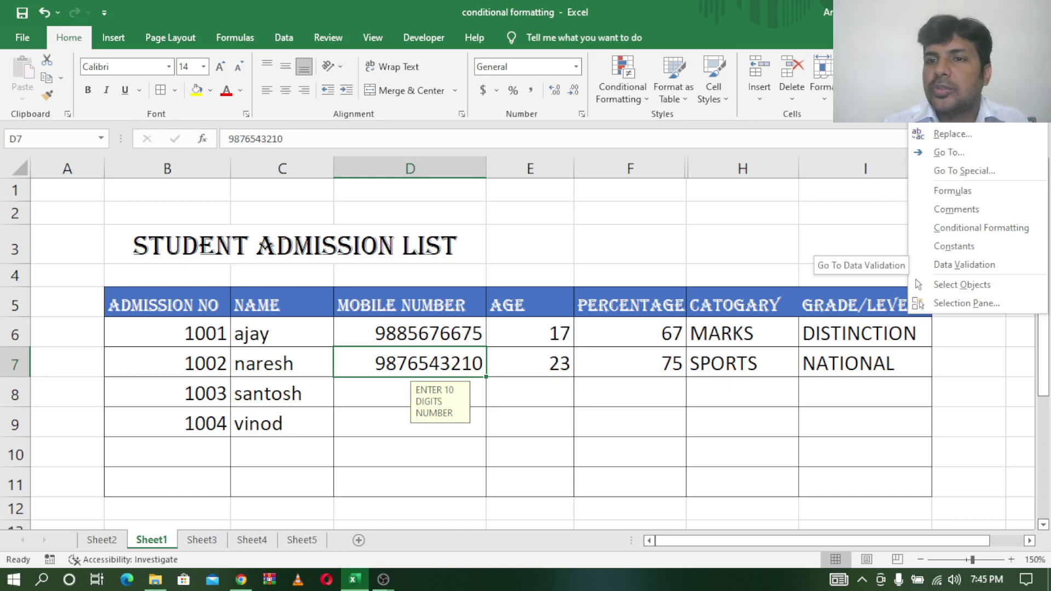
left_click(980, 267)
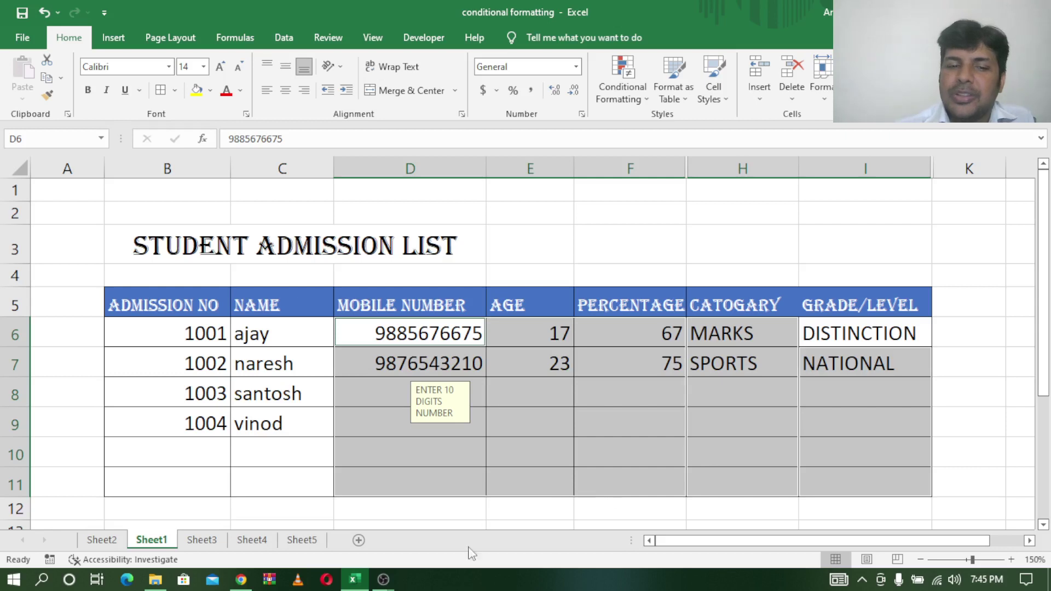
left_click(388, 585)
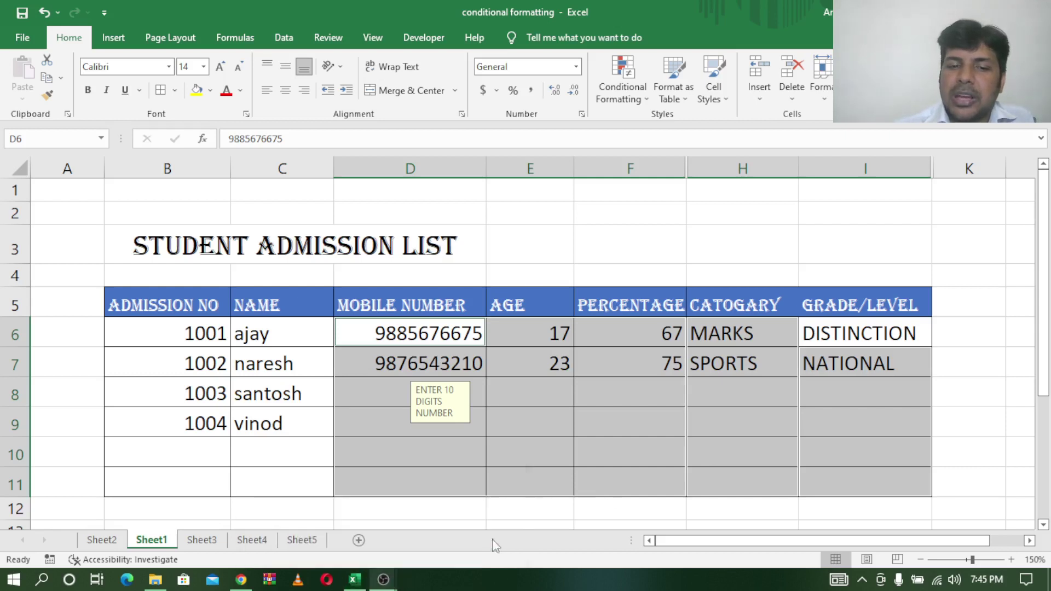